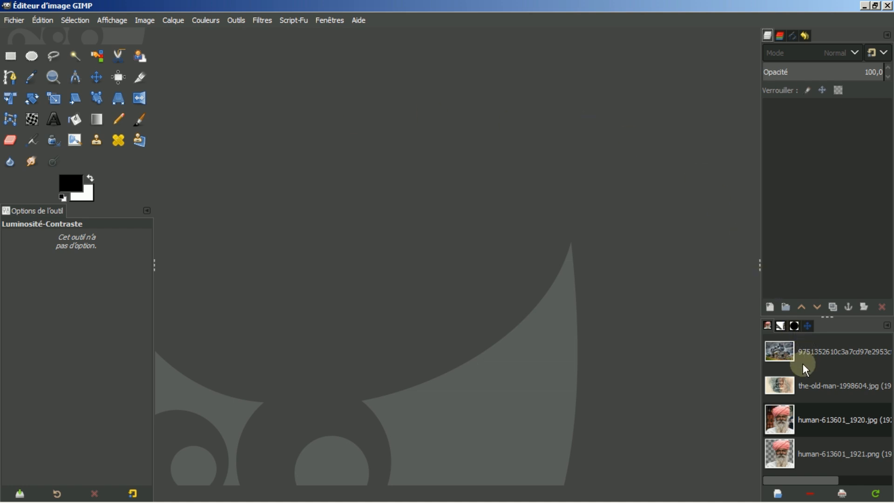
Step: Open the-old-man-1998604.jpg from the document history to view it, and close it again
click(796, 389)
double_click(795, 386)
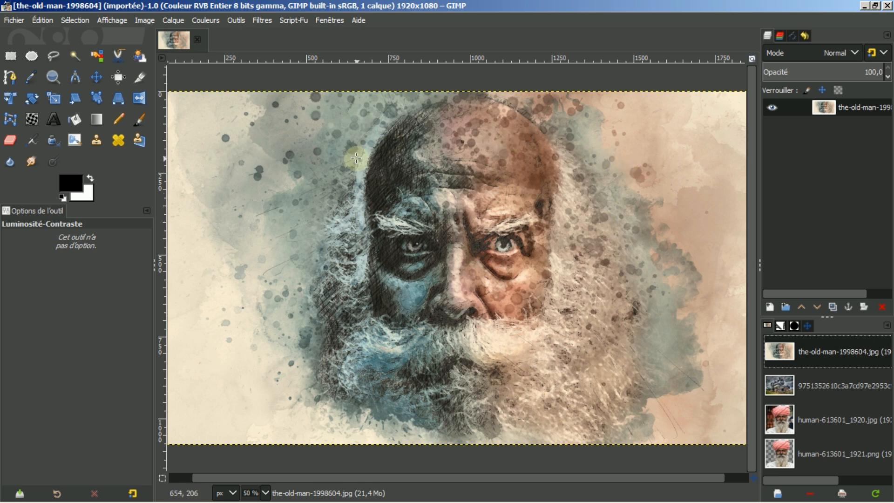
click(197, 38)
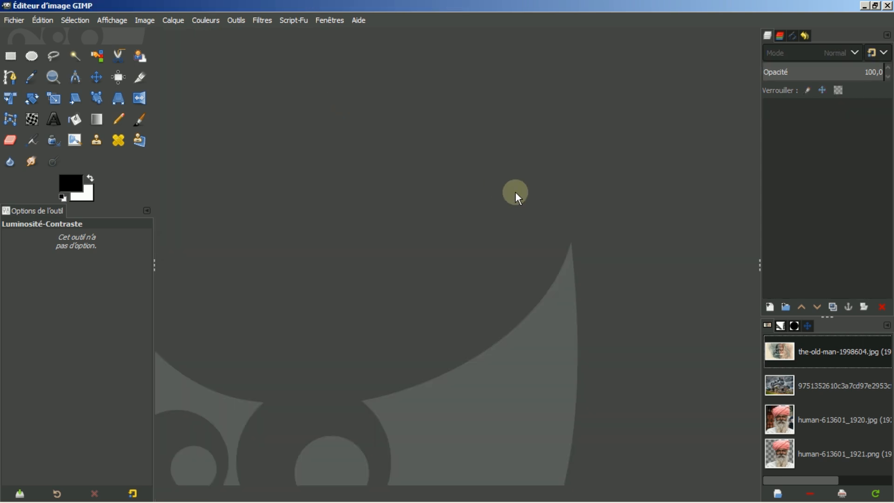
Step: Open the steam locomotive image from the document history
click(811, 387)
double_click(809, 386)
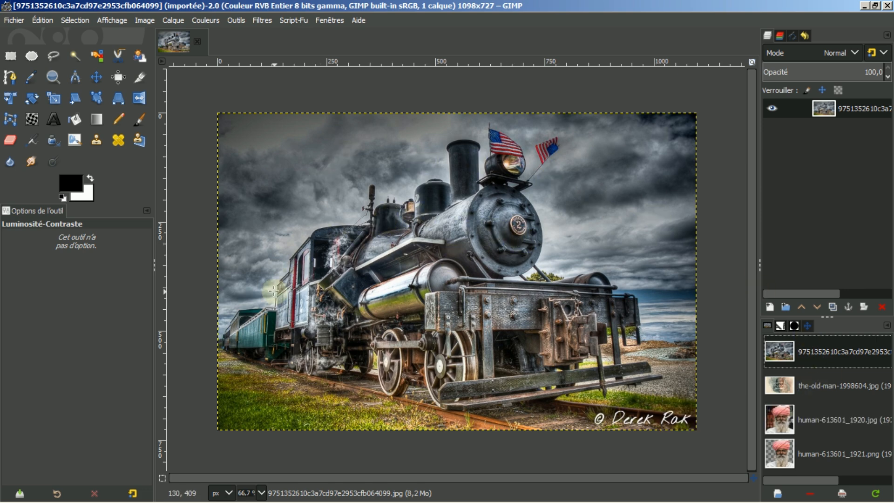
Step: Switch to Chrome to read the YouTube comments about replacing the Tisser filter, and return to GIMP
mouse_move(187, 500)
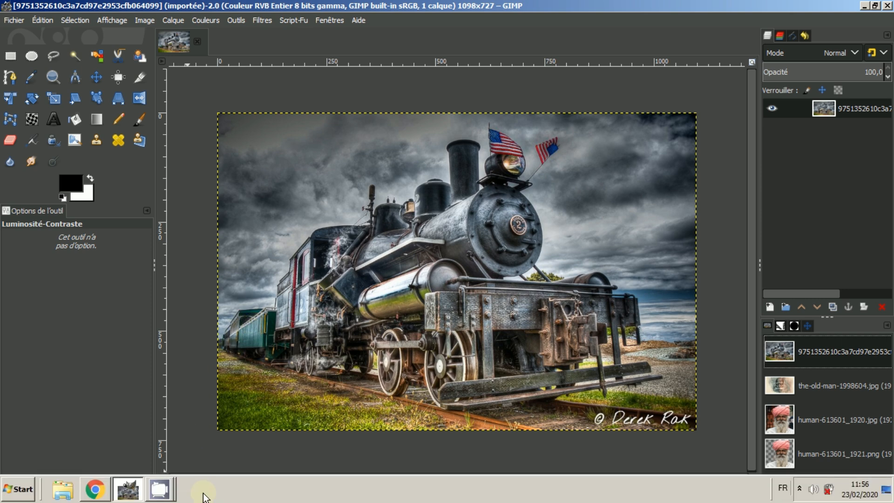
click(97, 497)
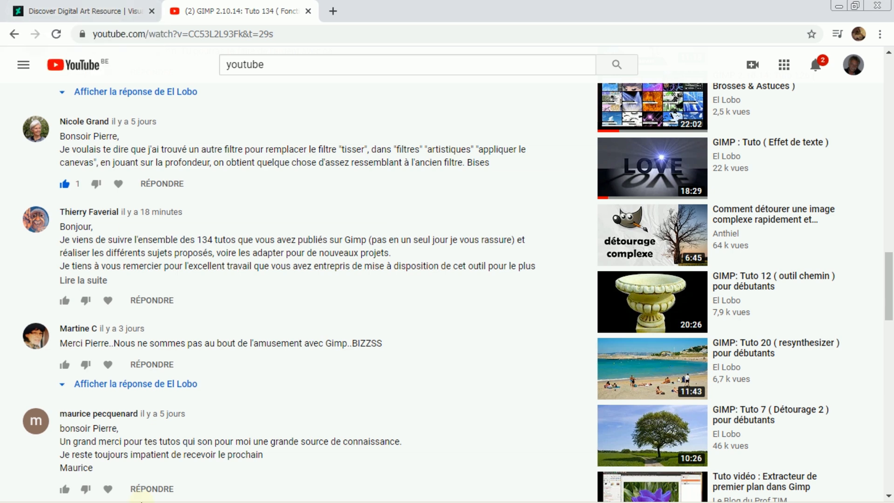
mouse_move(160, 502)
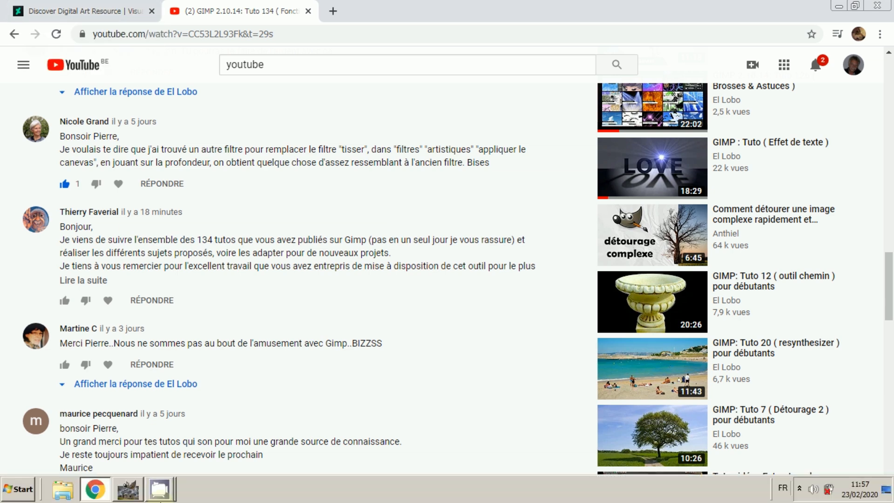
click(129, 489)
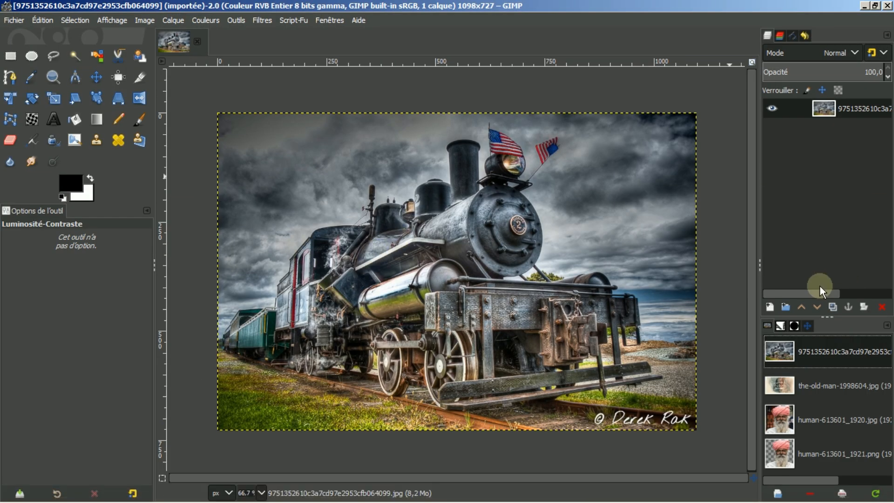
Step: Duplicate the locomotive layer and try the Appliquer le canevas filter on the copy with a depth of 6, cancelling the filter
click(832, 308)
click(867, 108)
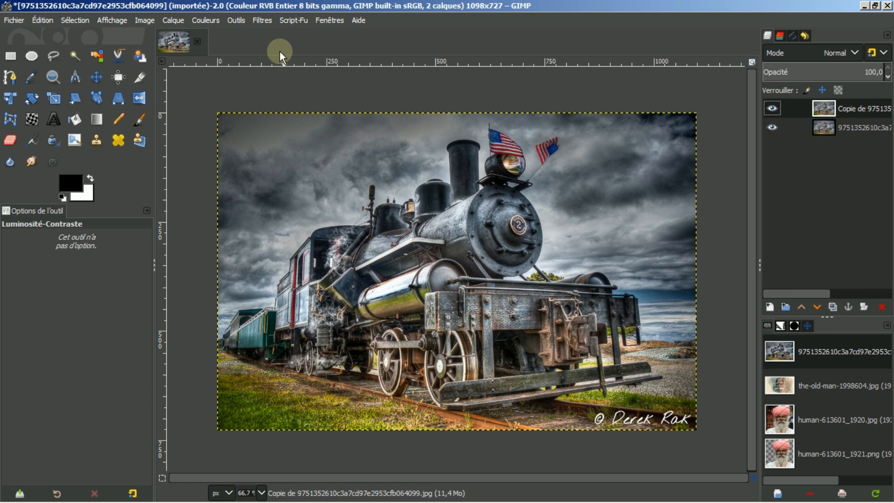
click(260, 20)
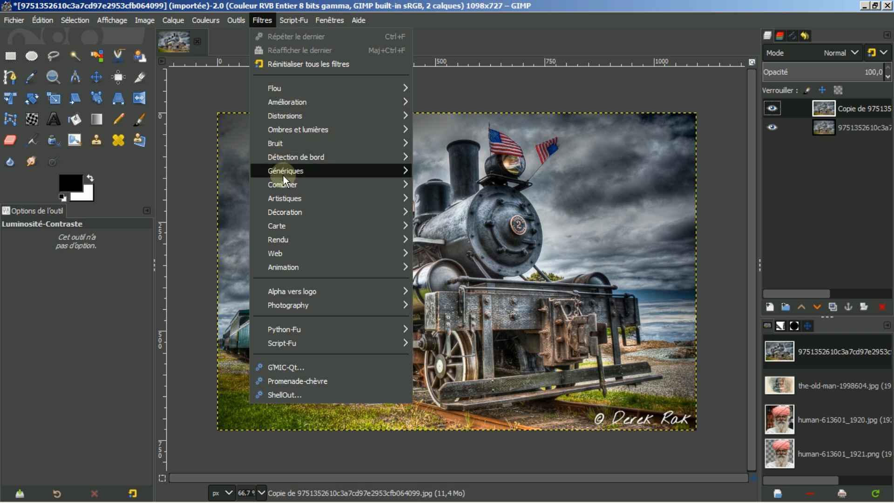
mouse_move(285, 197)
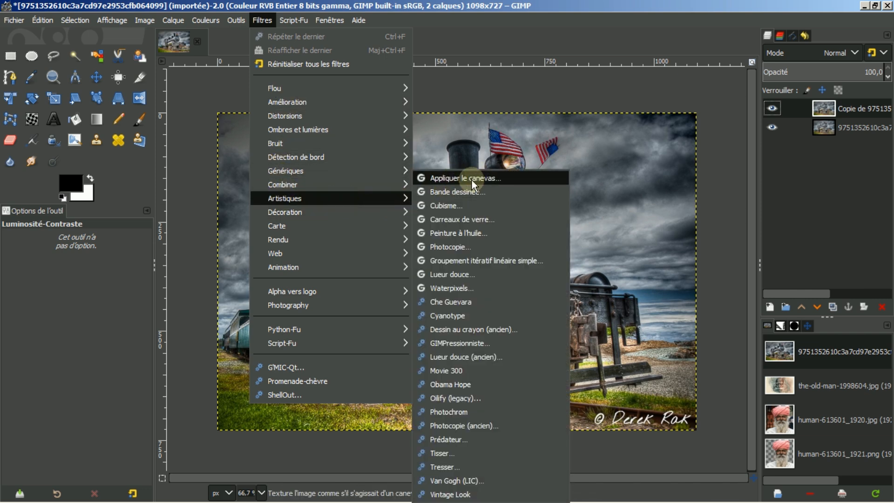
click(468, 178)
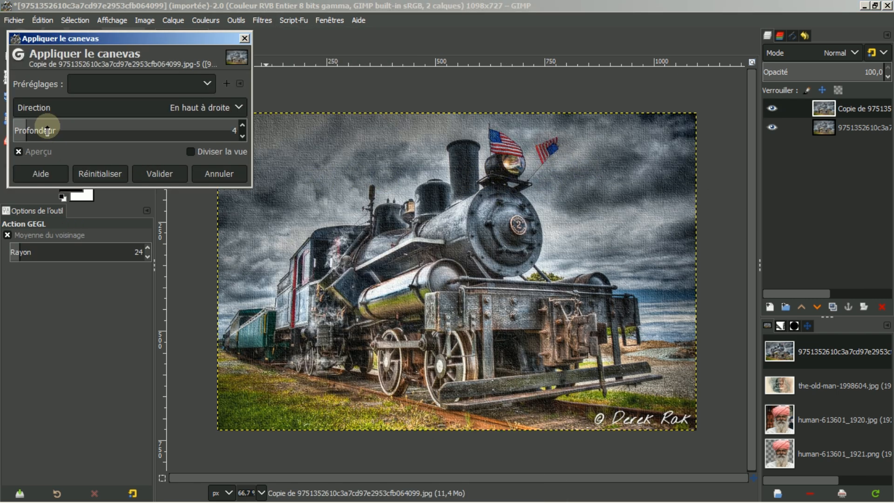
click(28, 126)
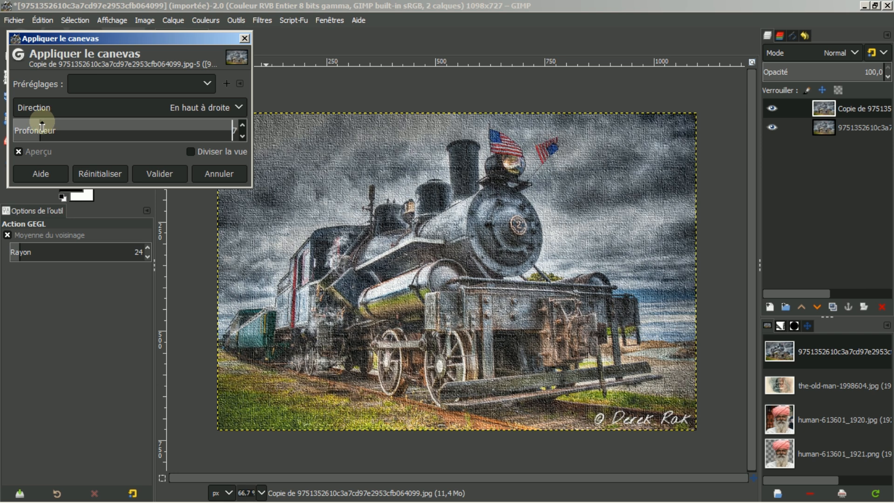
mouse_move(29, 126)
mouse_down()
mouse_move(54, 124)
mouse_move(34, 130)
mouse_up()
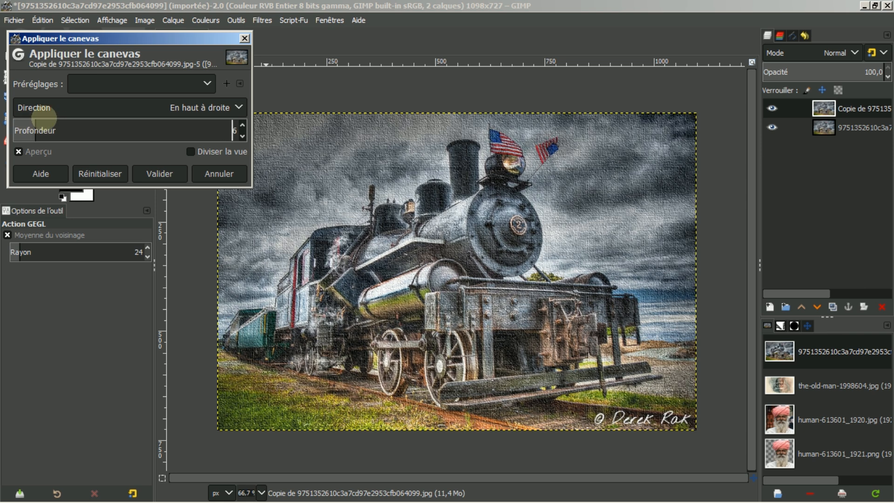
click(219, 177)
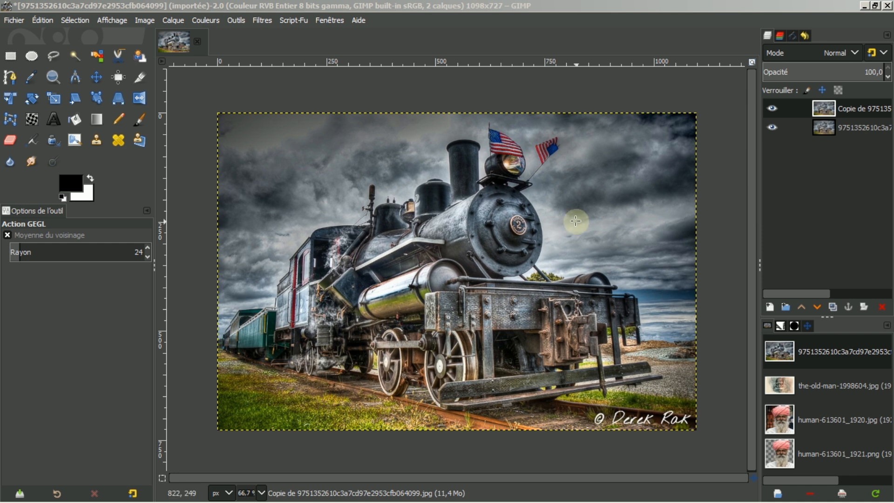
Step: Switch to Chrome to read further YouTube comments on canvas filter alternatives, and return to GIMP
mouse_move(81, 497)
click(95, 488)
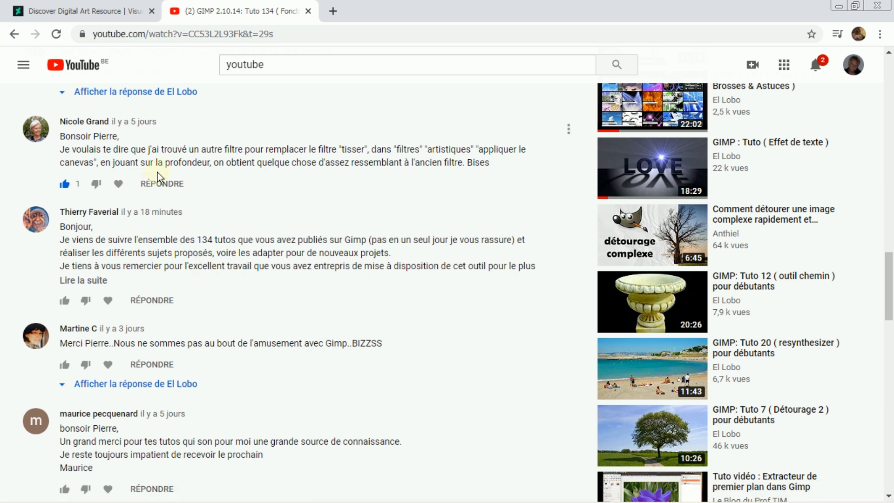
scroll(186, 177, down, 5)
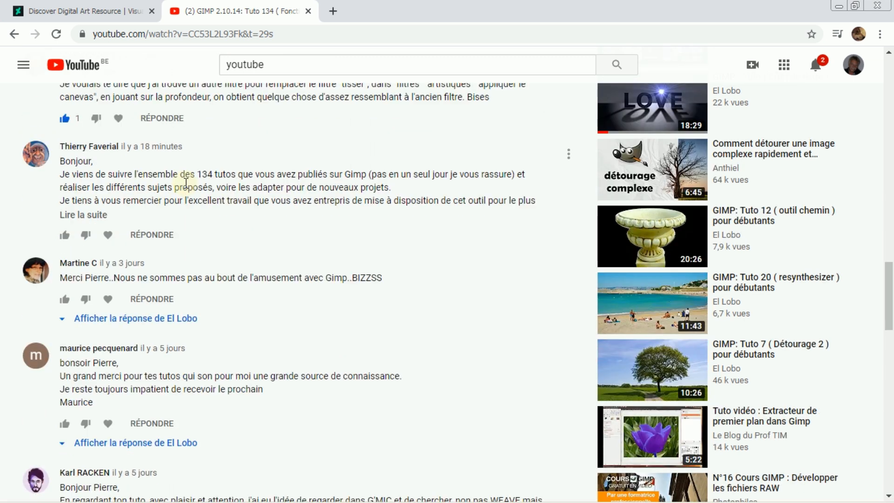
scroll(186, 185, down, 1)
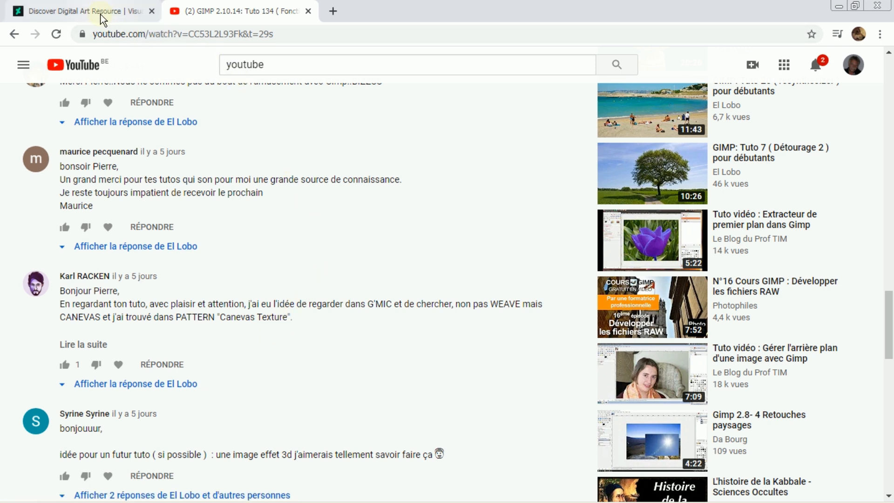
click(127, 488)
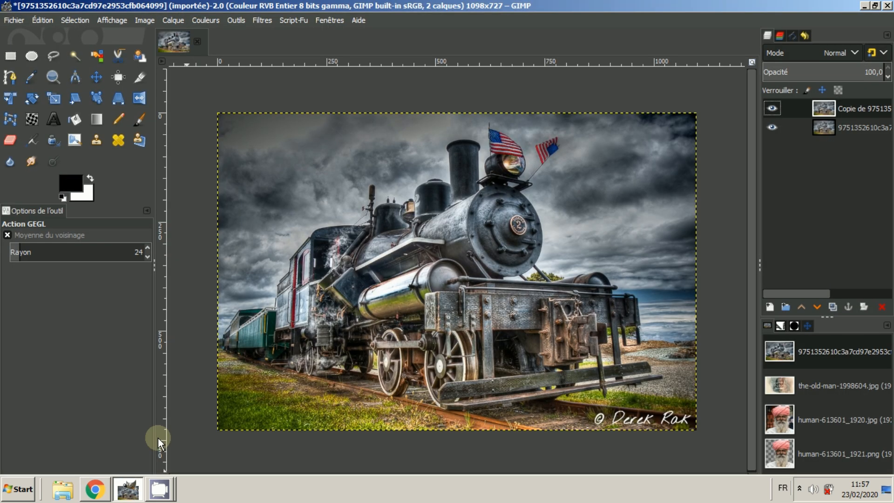
Step: Try the G'MIC-Qt Canvas Texture filter from Patterns on the copied layer with the amplitude raised to about 126, cancelling the filter
click(256, 18)
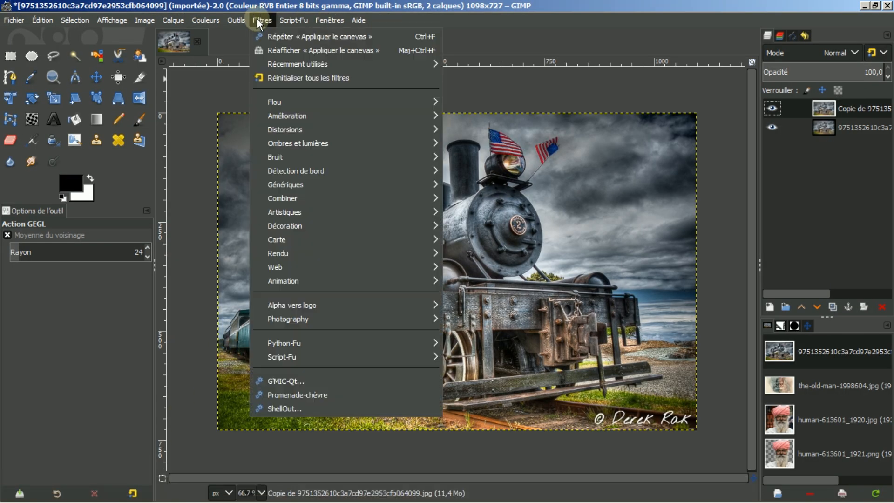
click(275, 382)
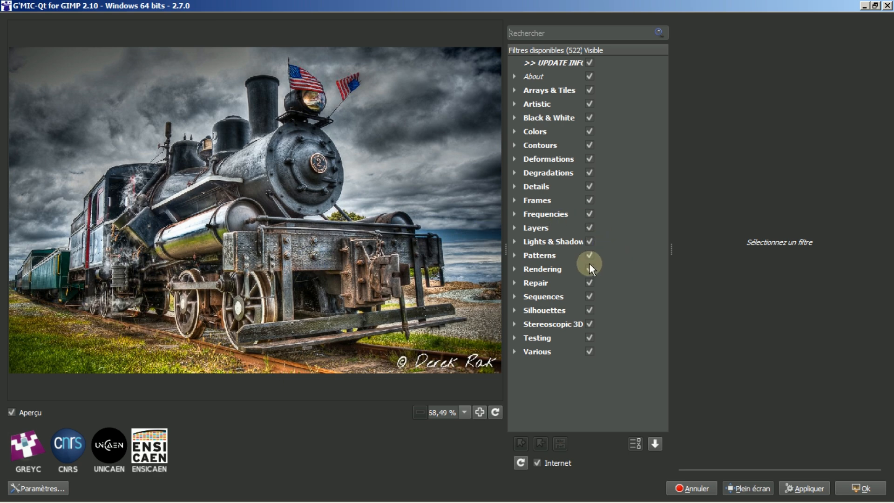
click(515, 255)
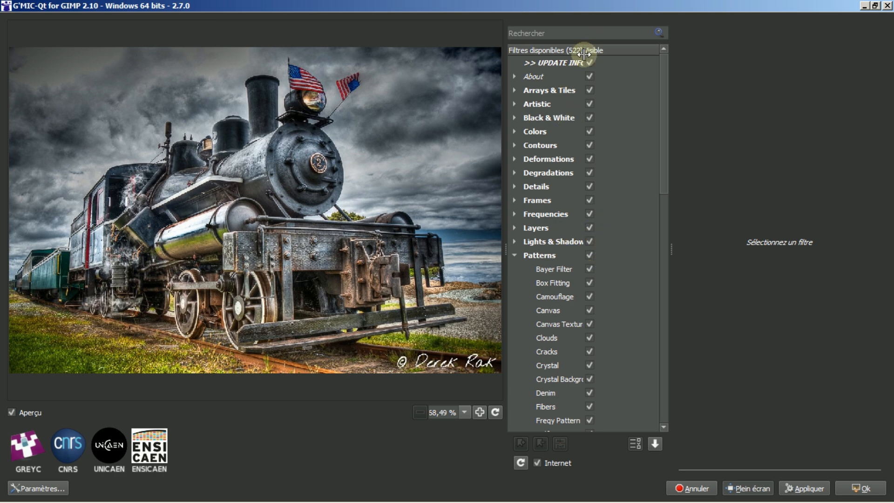
drag(586, 50, 620, 61)
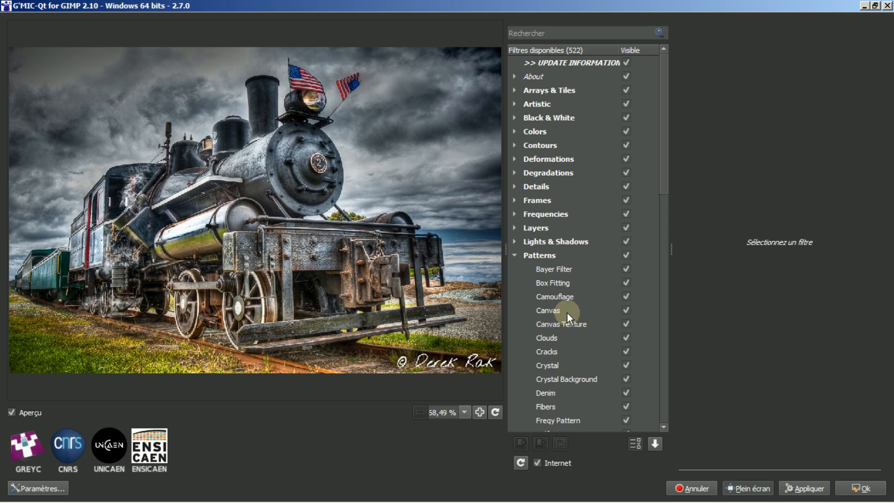
click(557, 325)
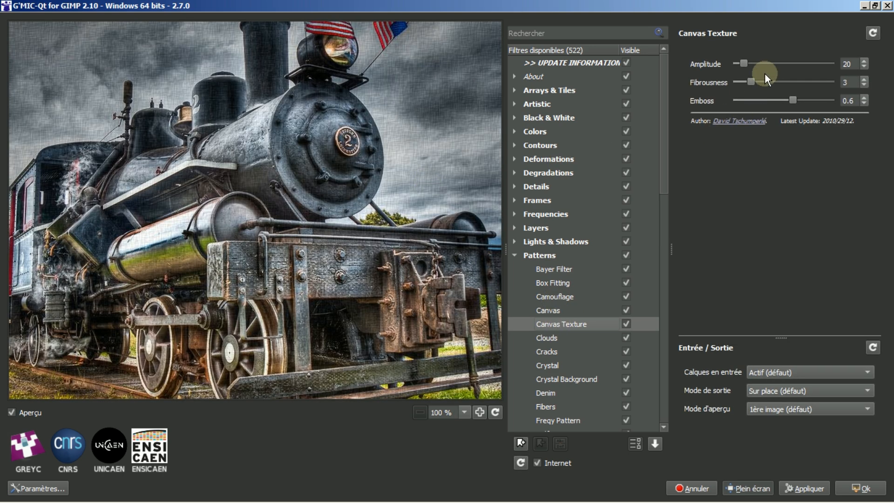
drag(744, 63, 780, 68)
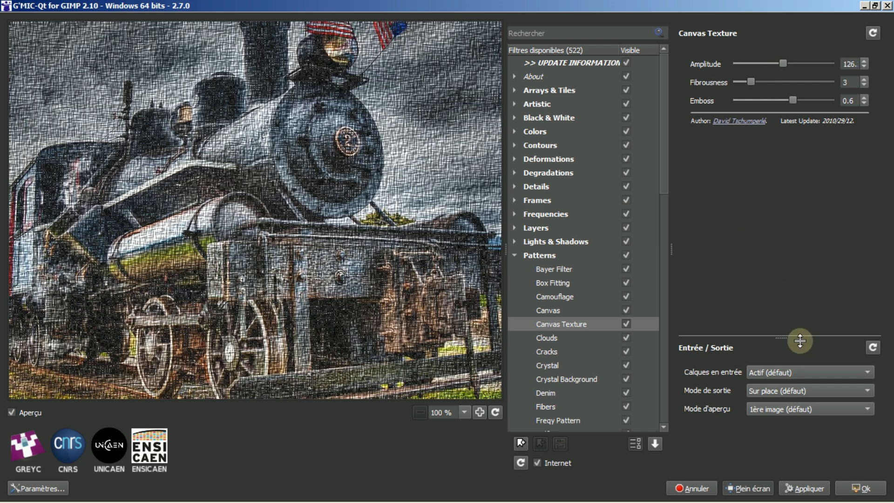
click(691, 488)
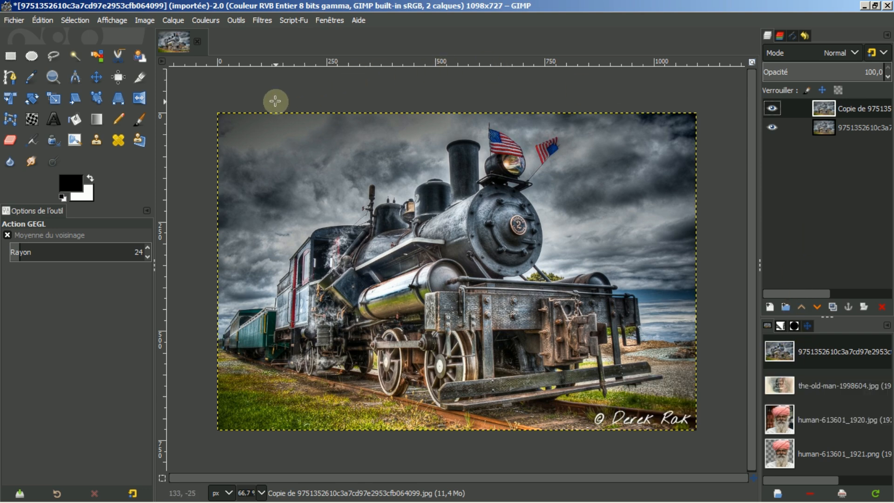
Step: Close the locomotive image without saving its changes and open human-613601_1920.jpg from the document history
click(198, 42)
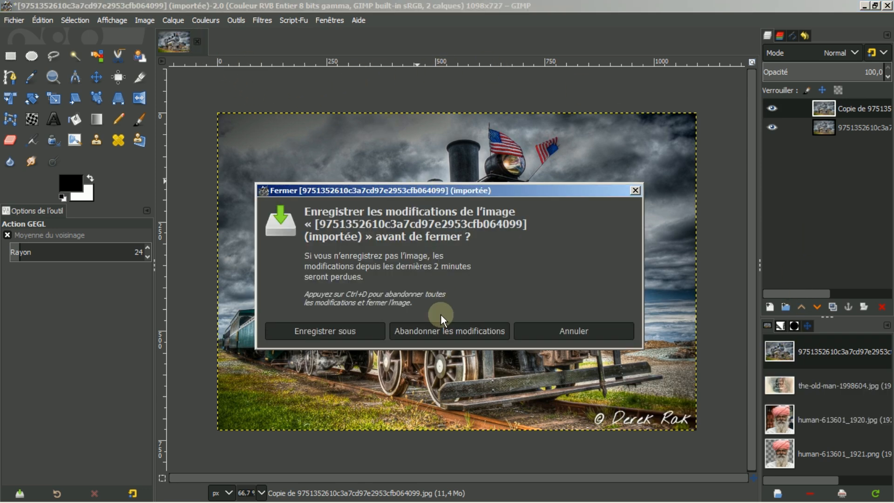
click(448, 331)
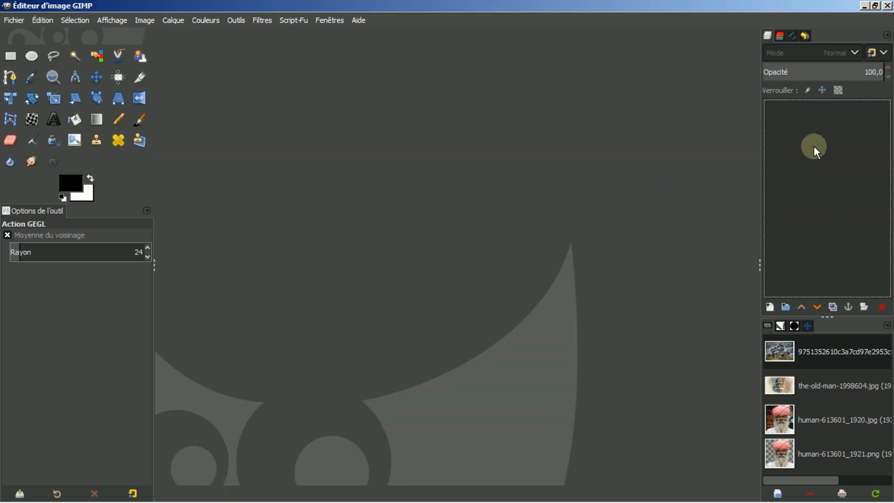
double_click(802, 420)
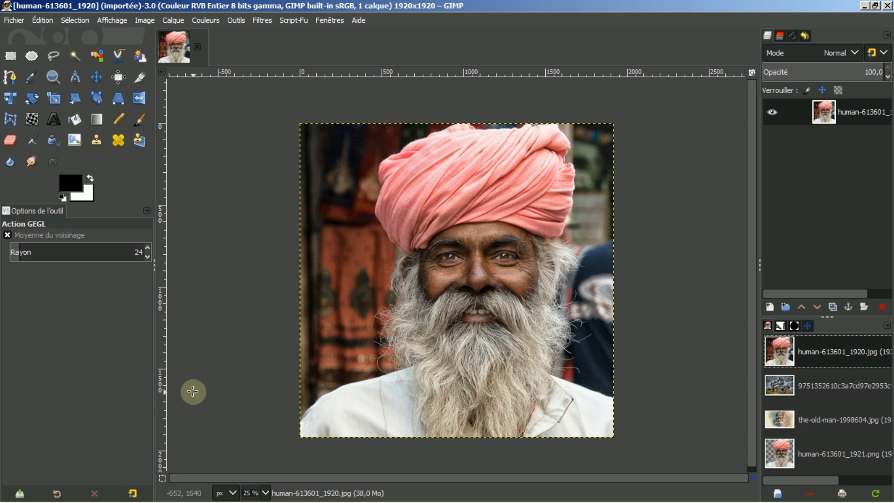
Step: Switch to Chrome and close the YouTube page, leaving the DeviantArt page open
mouse_move(198, 477)
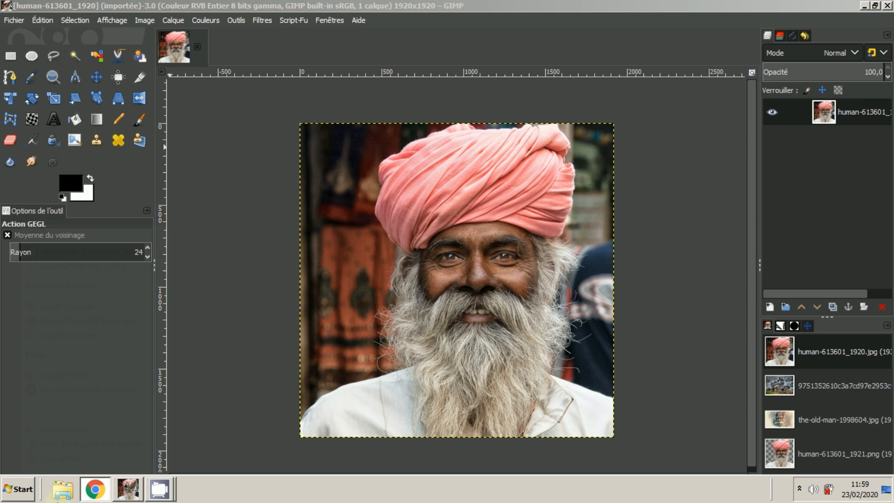
right_click(95, 493)
click(94, 490)
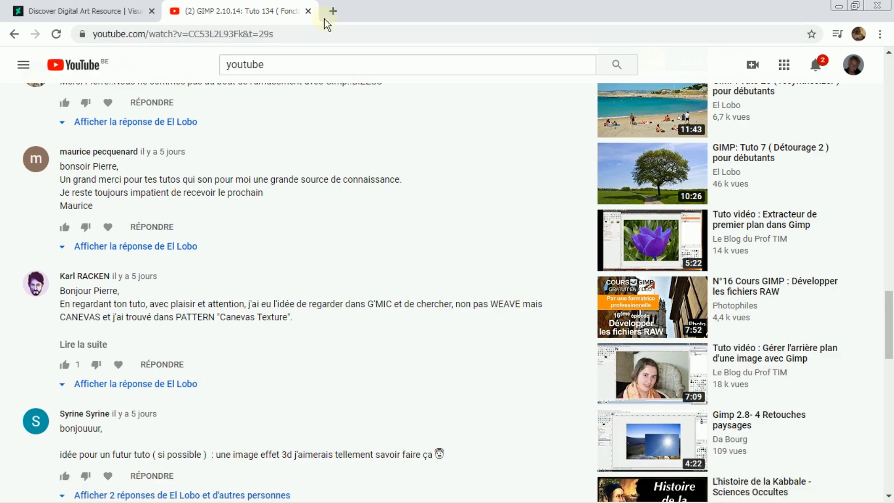
click(307, 11)
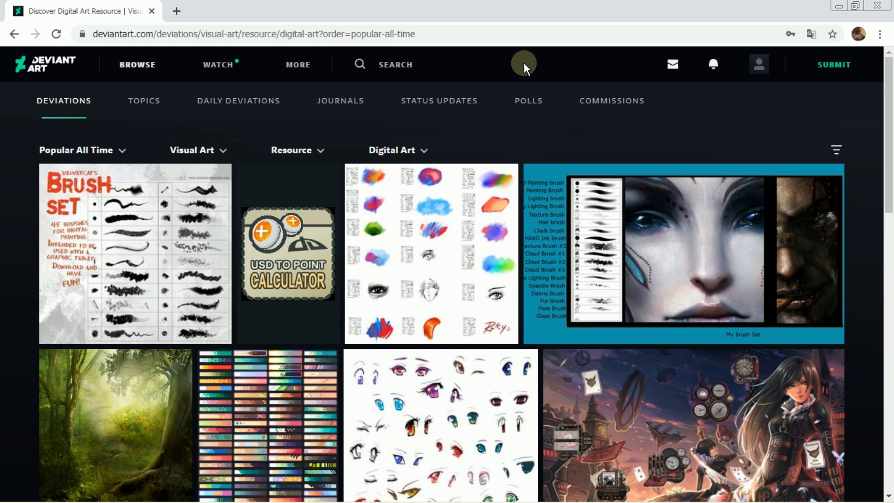
Step: Search DeviantArt for "brush gimp" and look through the brush sets offered
click(385, 64)
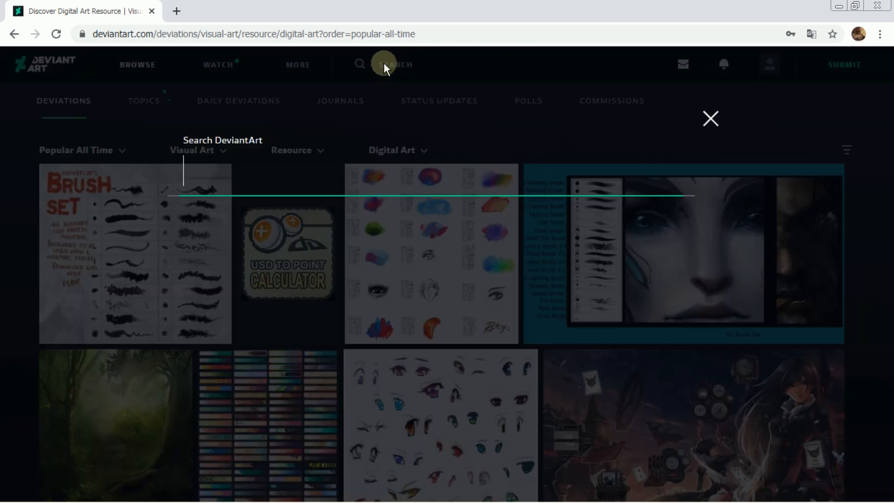
text(brush gimp)
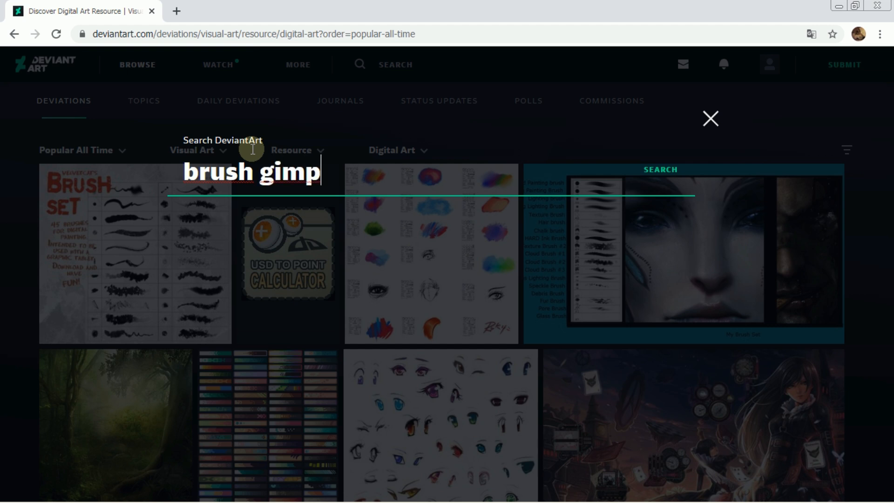
key(Return)
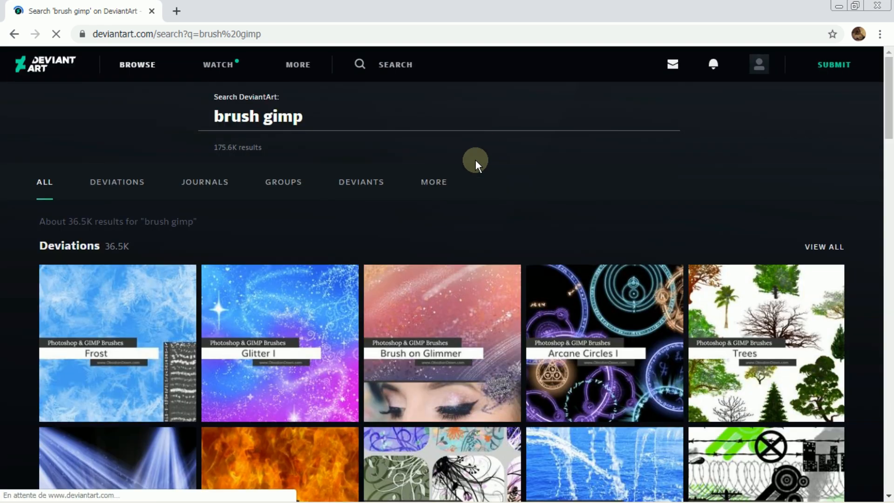
scroll(333, 339, down, 4)
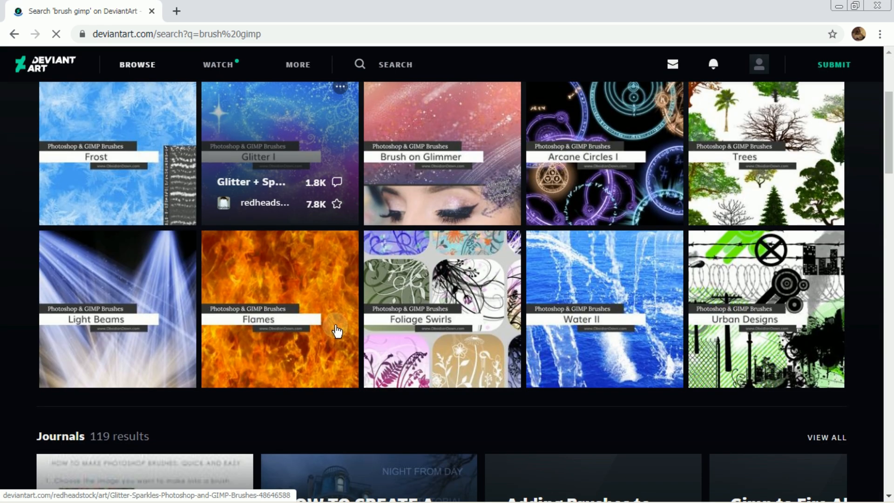
Step: View all deviations found for "brush gimp" and examine the offered brush sets through the eighth results page
scroll(334, 337, up, 4)
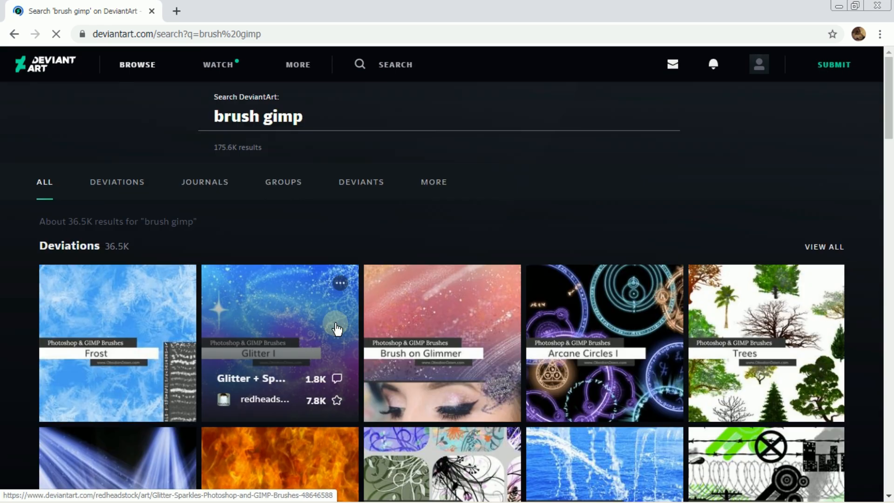
click(822, 251)
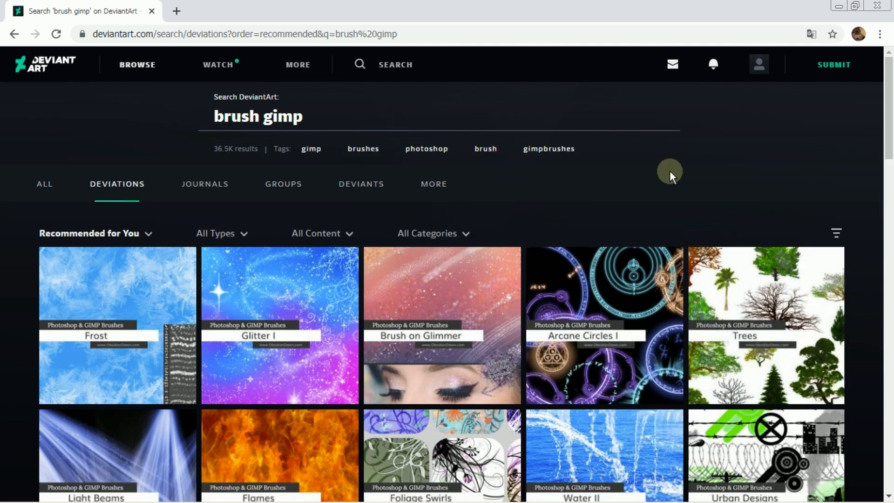
scroll(579, 217, down, 3)
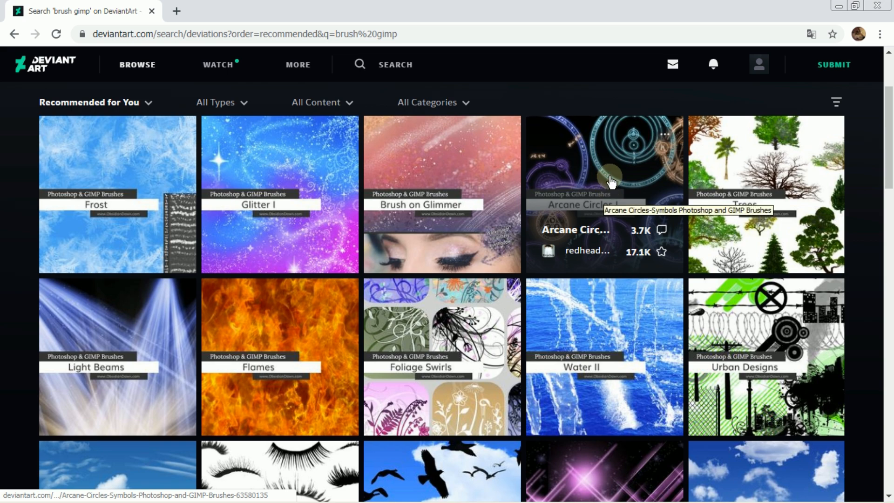
scroll(602, 188, down, 3)
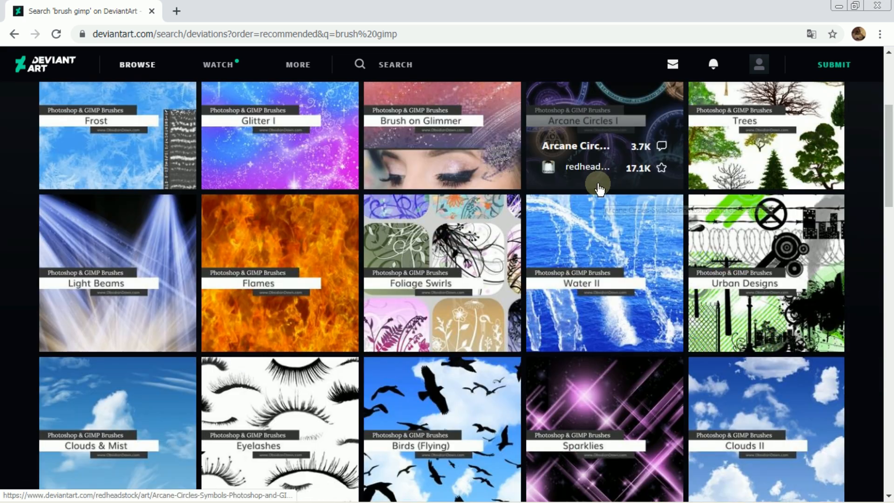
scroll(600, 190, down, 4)
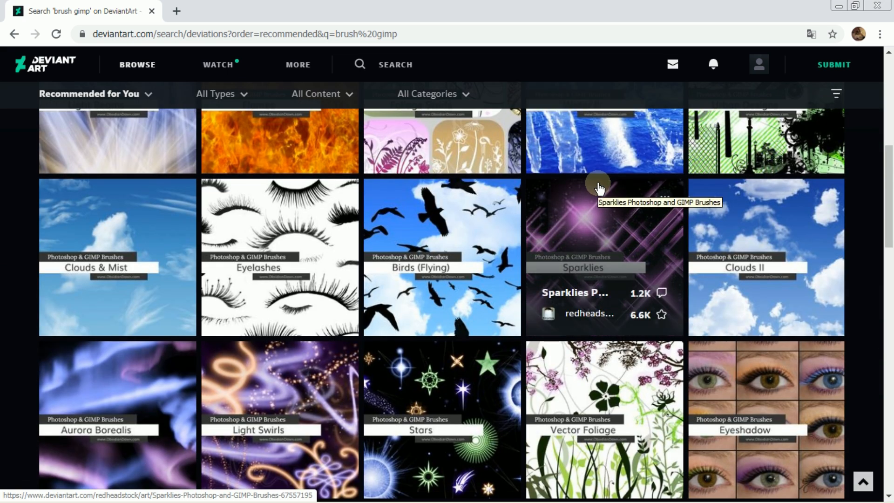
scroll(599, 189, down, 5)
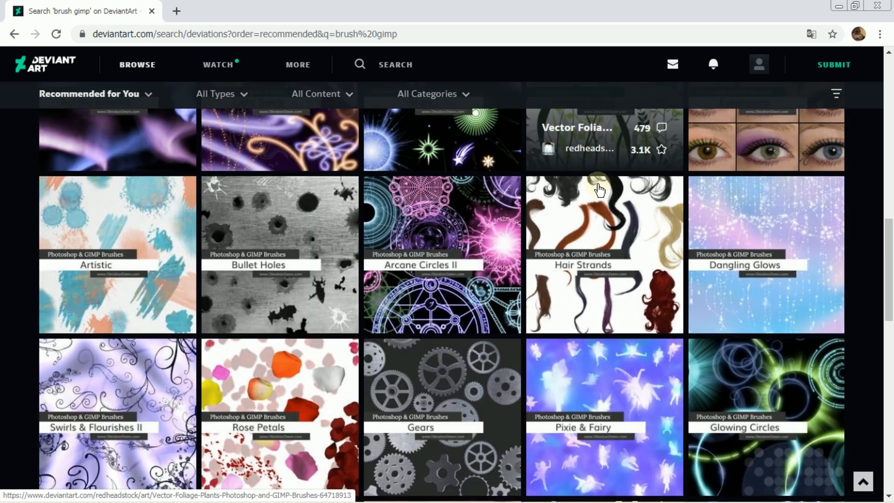
scroll(599, 188, up, 2)
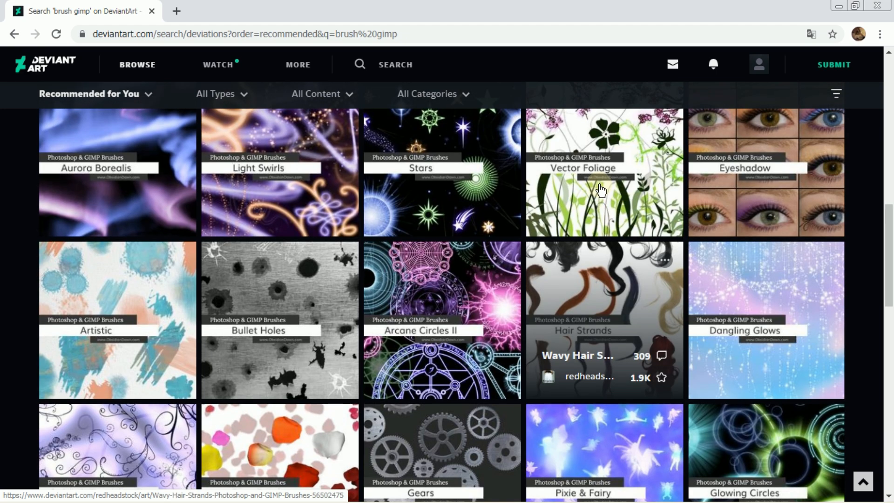
scroll(600, 190, down, 5)
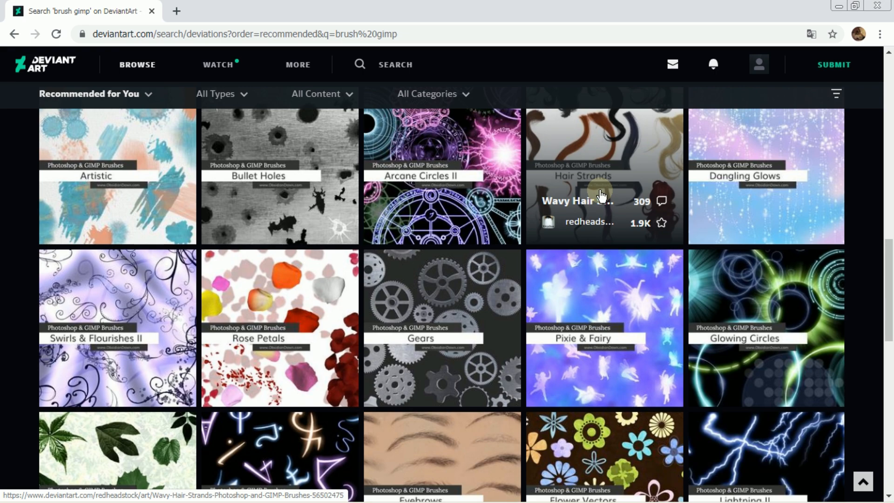
scroll(603, 190, down, 8)
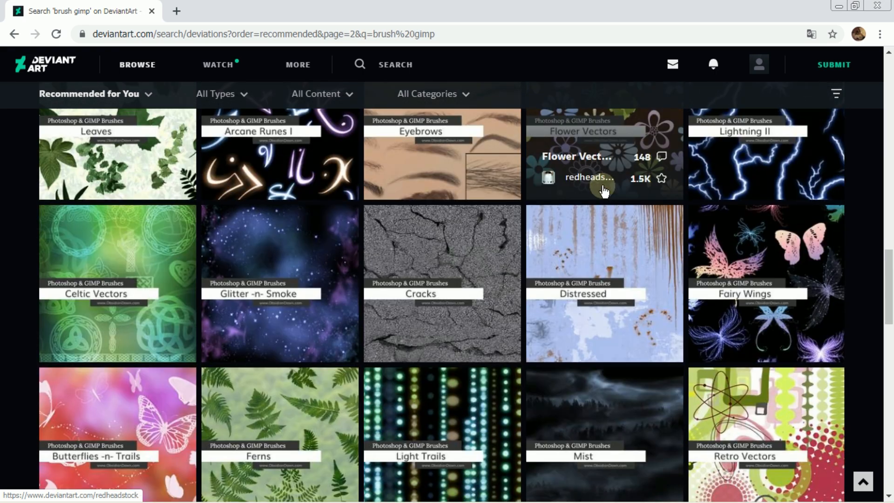
scroll(604, 191, down, 6)
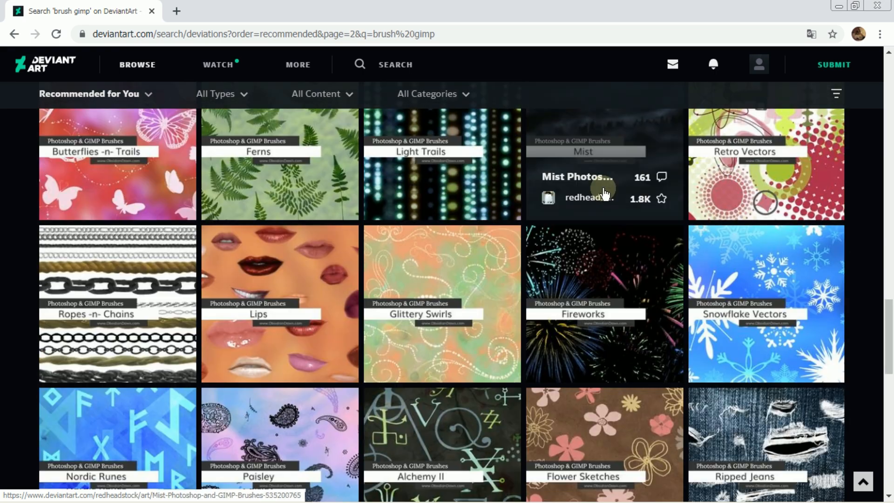
scroll(603, 196, down, 6)
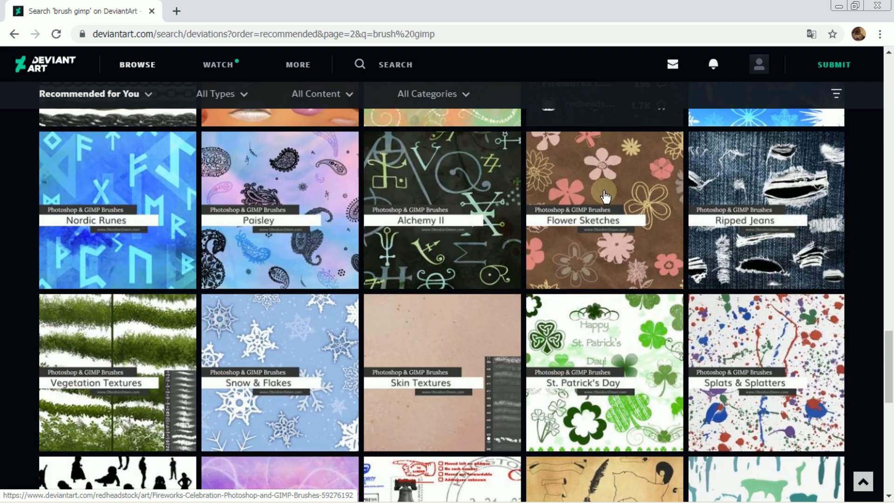
scroll(604, 199, down, 3)
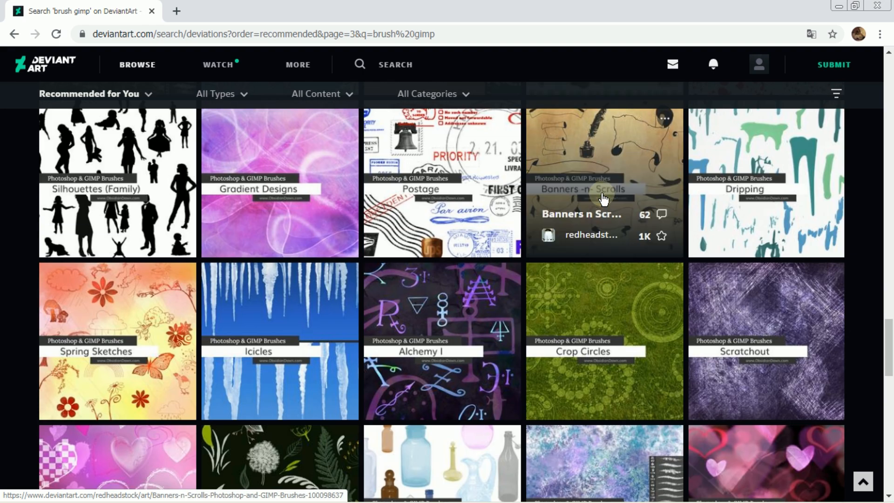
scroll(603, 200, down, 2)
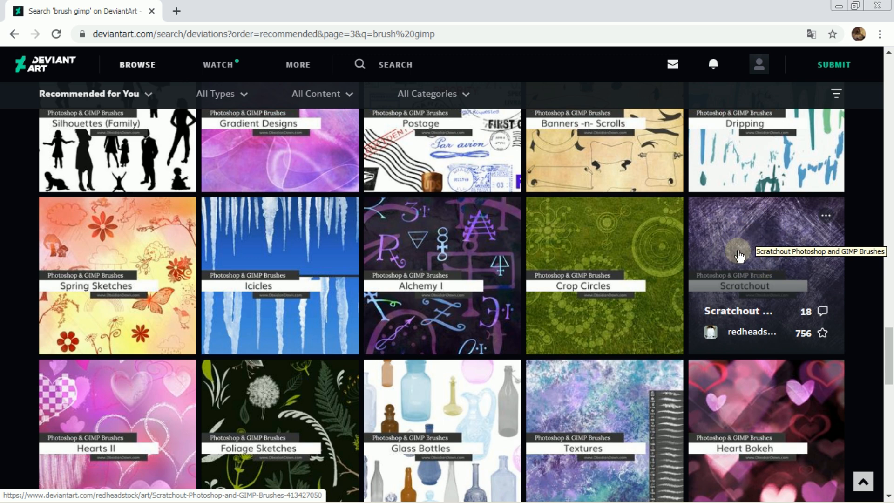
scroll(500, 249, down, 2)
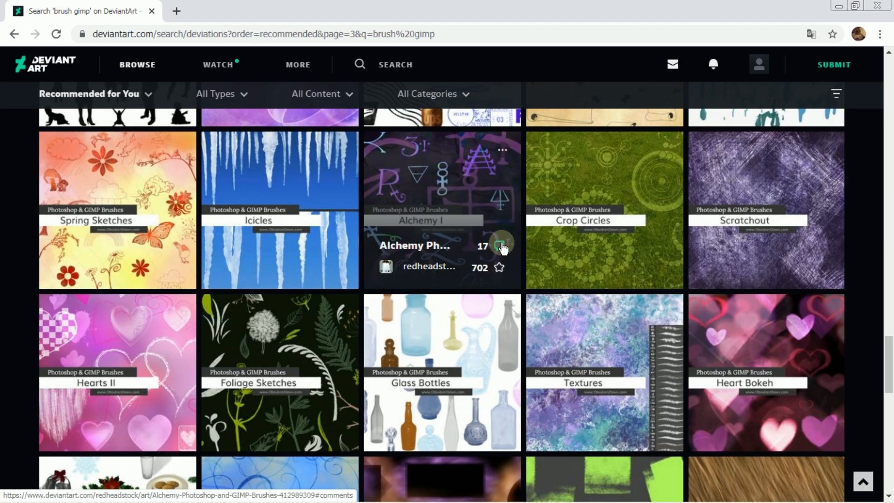
scroll(502, 247, down, 3)
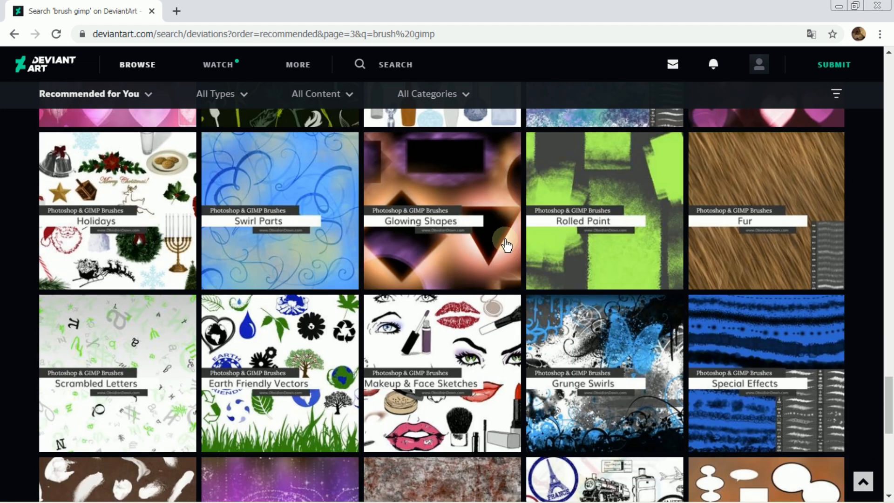
scroll(506, 245, down, 4)
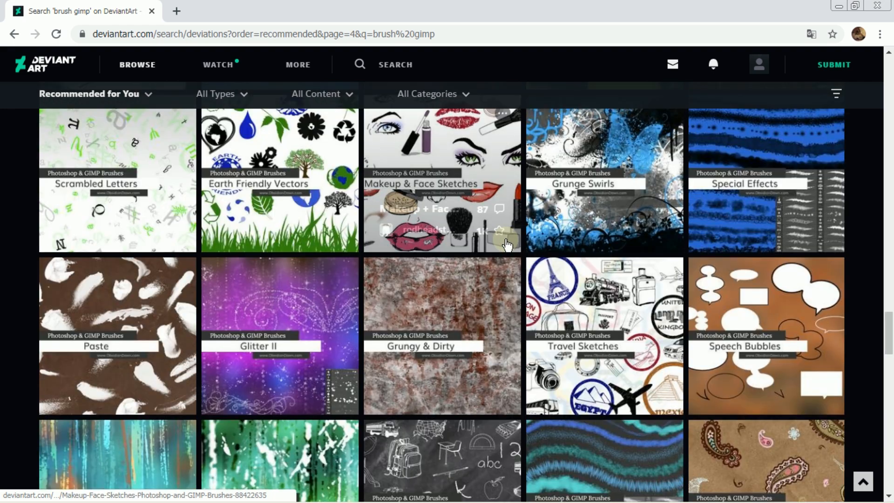
scroll(508, 243, down, 3)
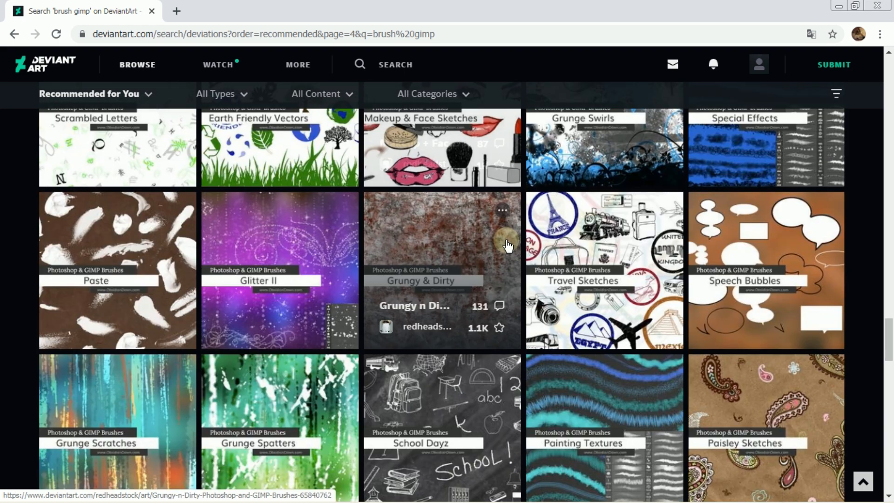
scroll(507, 245, down, 4)
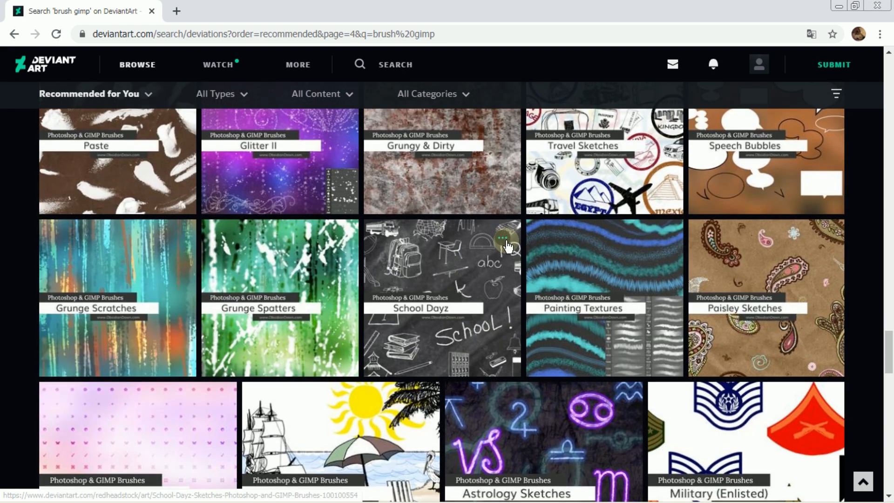
scroll(507, 245, down, 6)
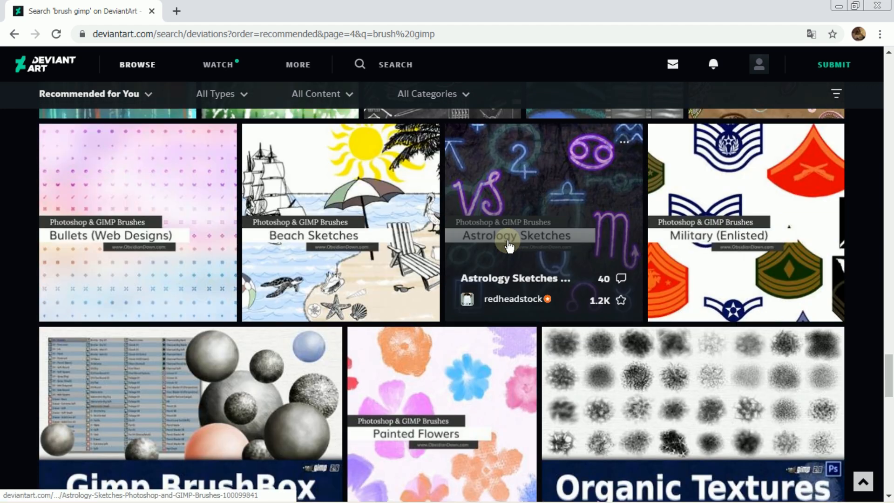
scroll(509, 249, down, 6)
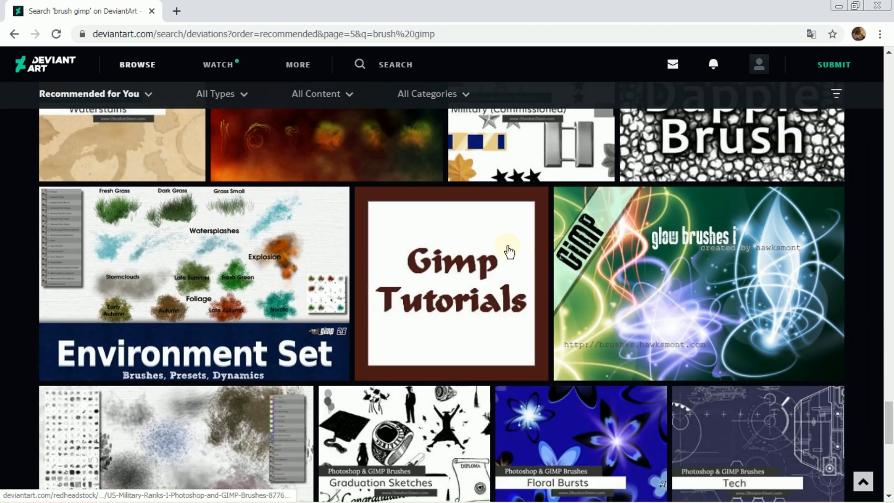
scroll(508, 251, down, 4)
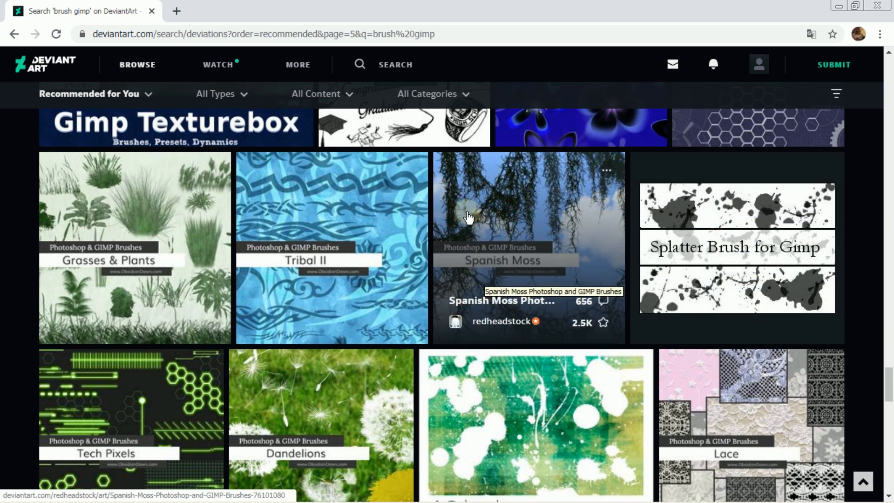
scroll(442, 242, down, 2)
scroll(442, 240, down, 7)
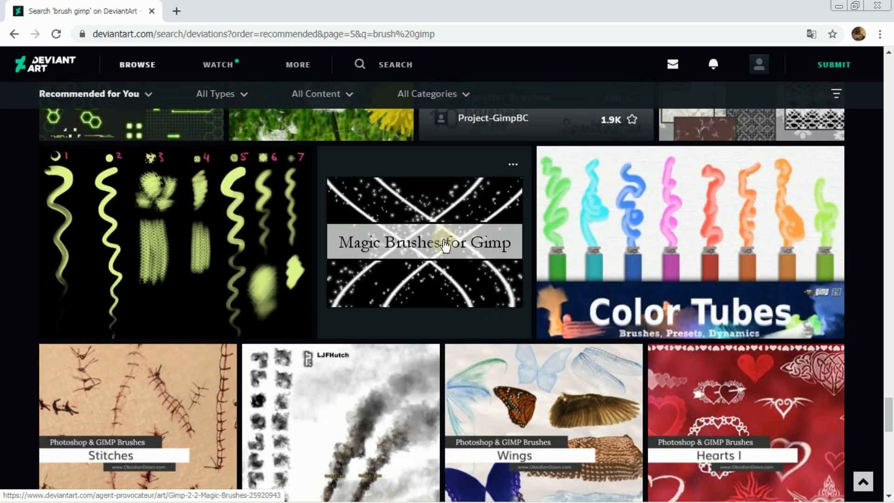
scroll(444, 241, down, 8)
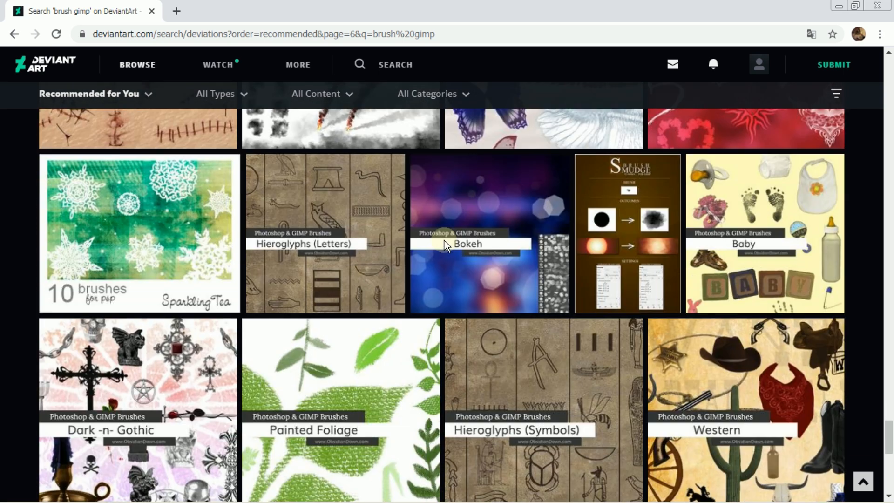
scroll(444, 241, down, 6)
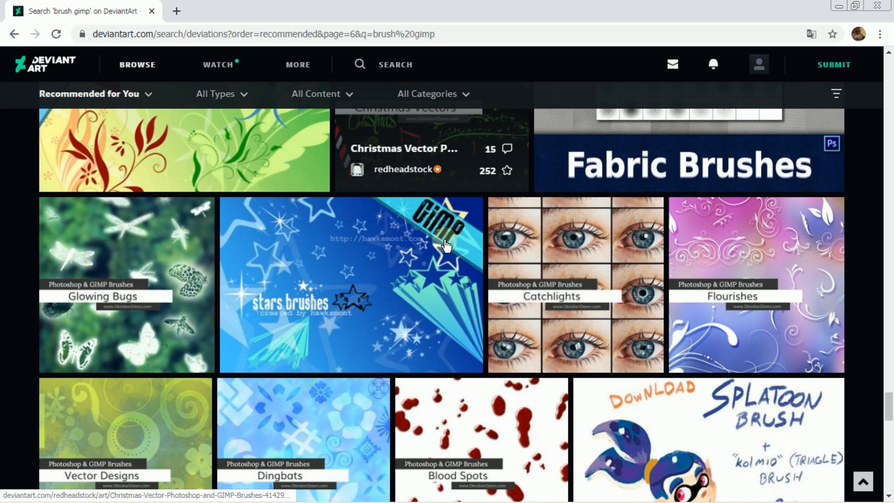
scroll(444, 242, down, 2)
scroll(445, 242, down, 4)
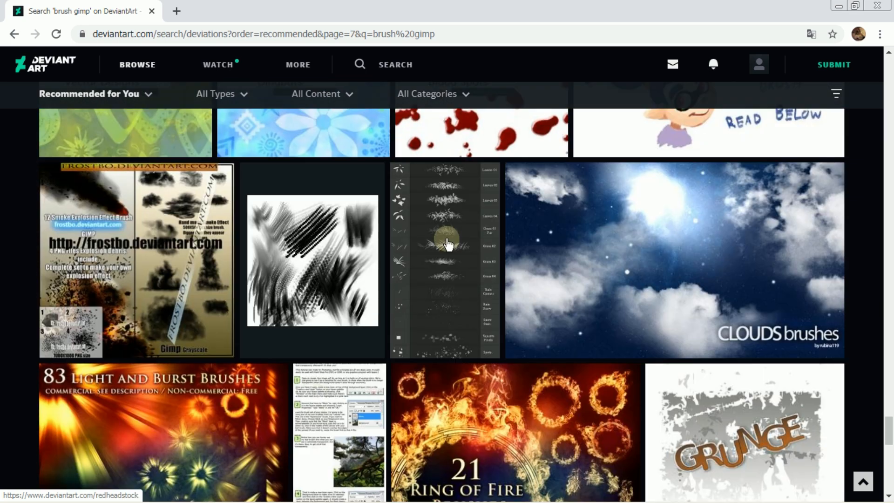
scroll(446, 243, down, 2)
scroll(447, 243, down, 7)
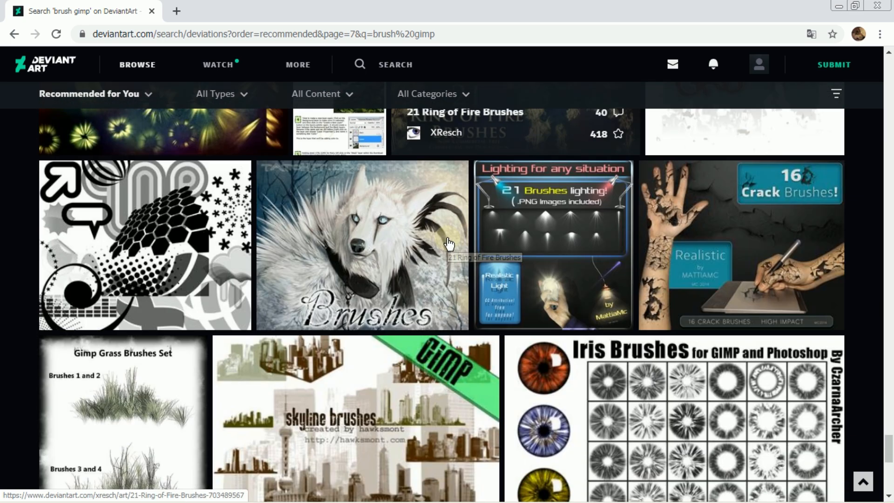
scroll(448, 242, down, 8)
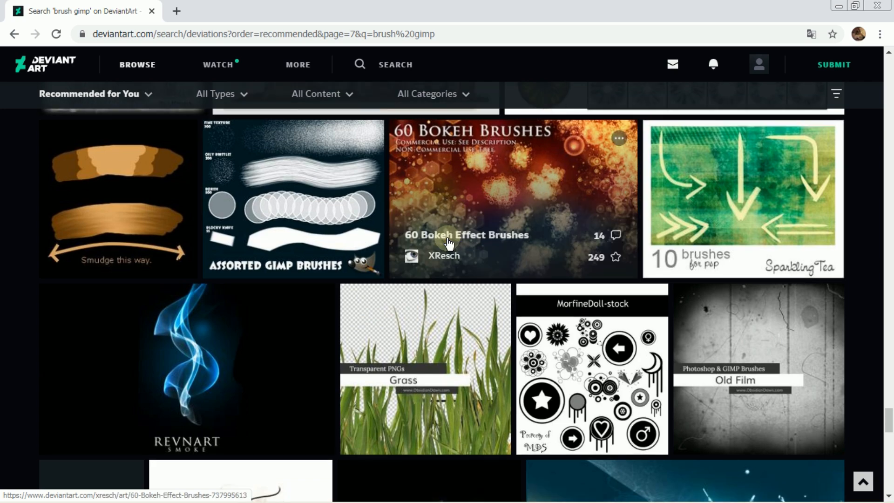
scroll(447, 242, down, 4)
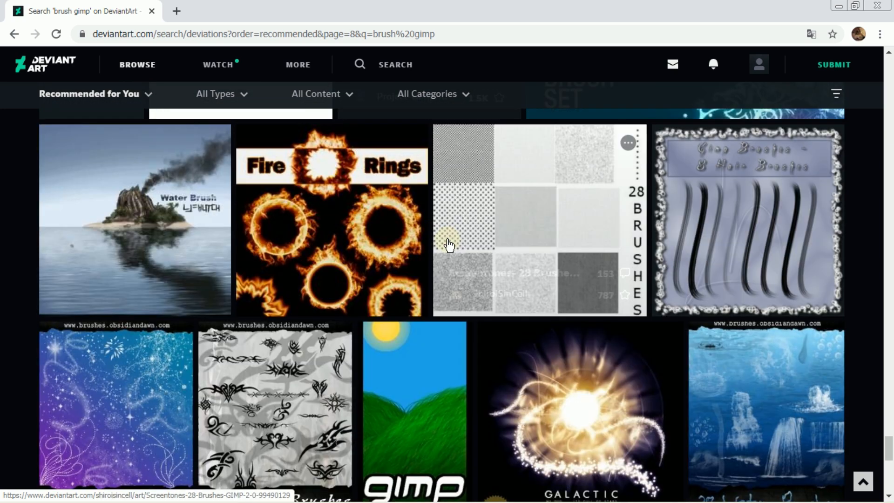
scroll(449, 244, down, 2)
scroll(449, 244, down, 5)
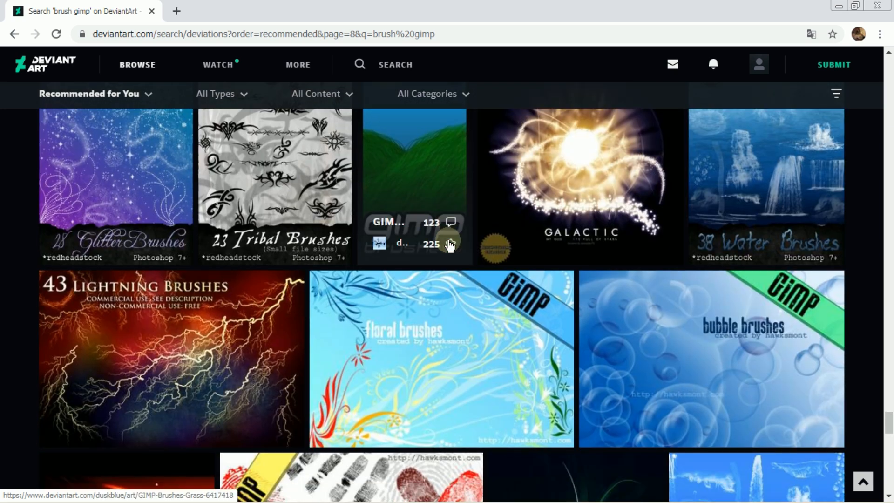
scroll(449, 244, down, 4)
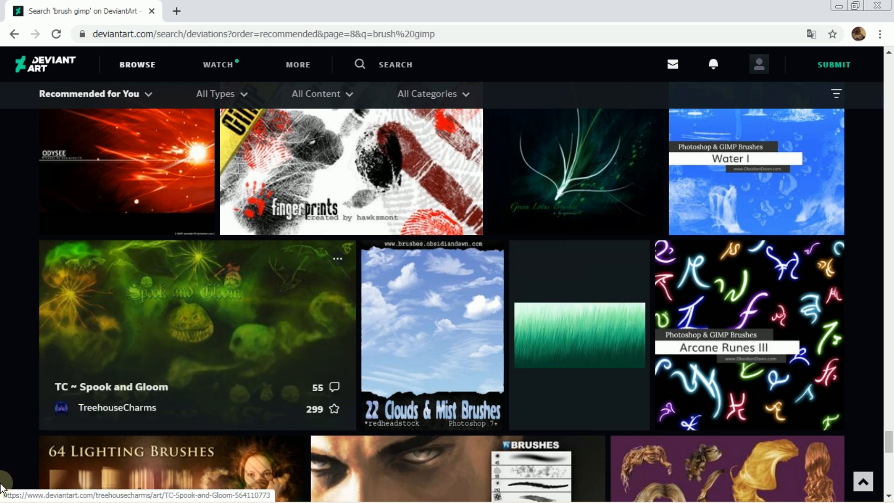
Step: Open the brushes folder at C:\Program Files\GIMP 2\share\gimp\2.0\brushes on the local disk
click(17, 490)
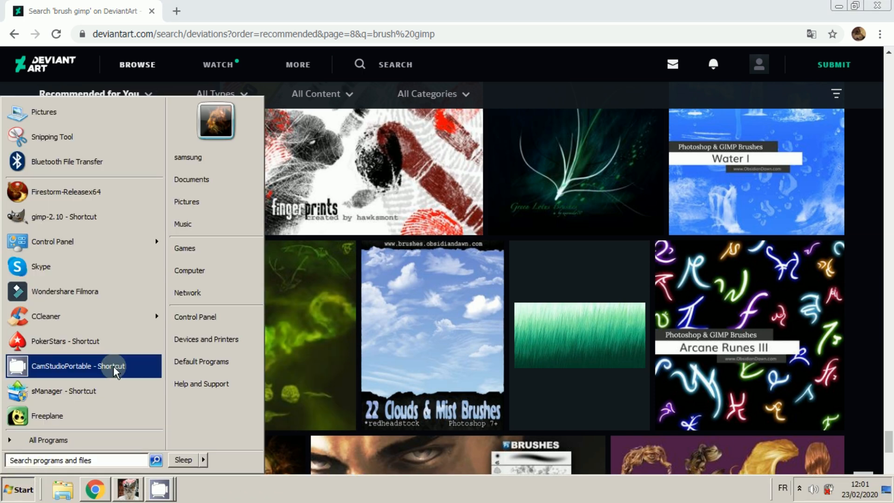
click(207, 272)
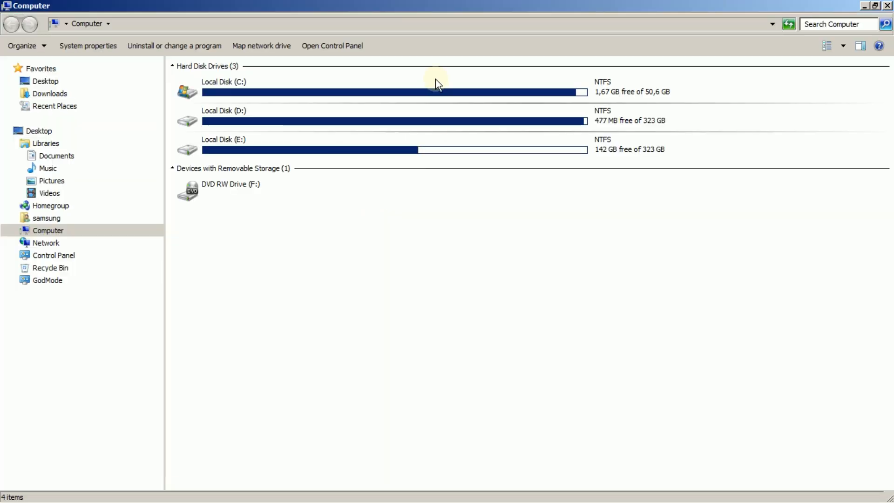
double_click(273, 94)
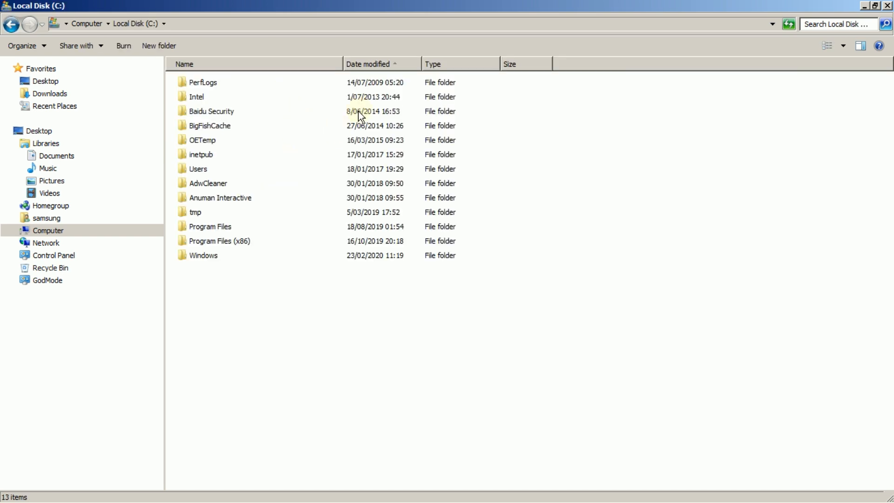
double_click(221, 226)
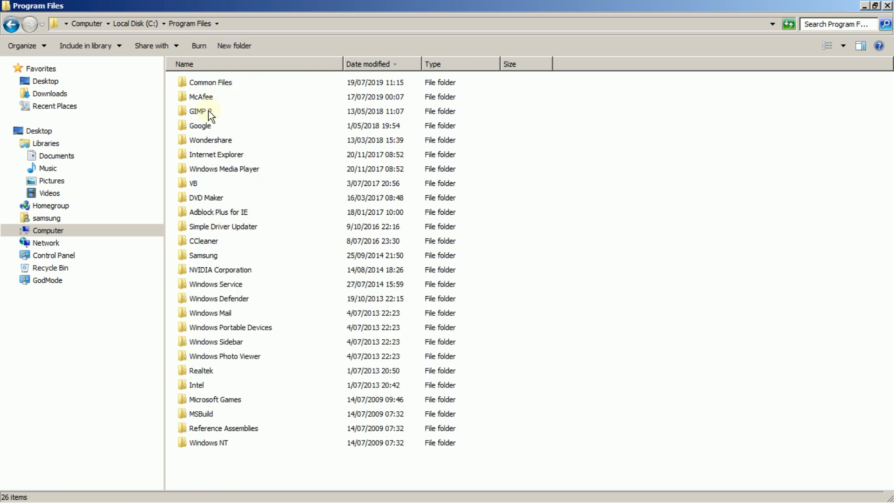
double_click(199, 111)
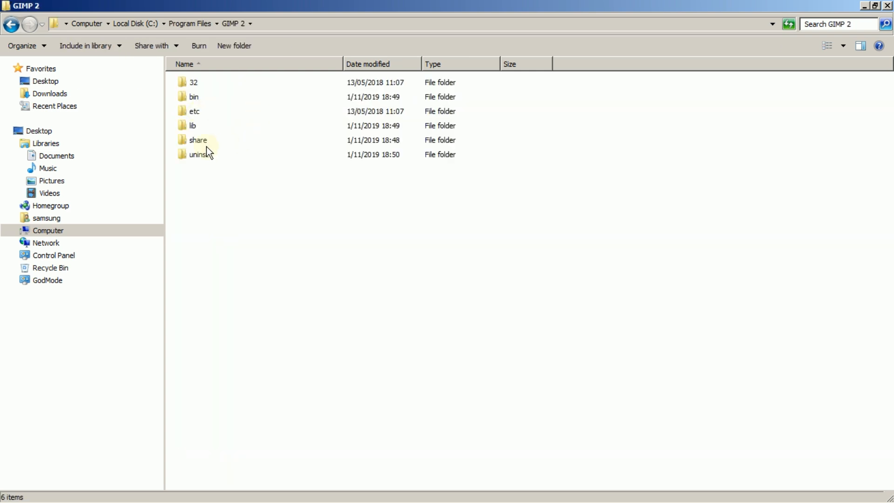
double_click(204, 142)
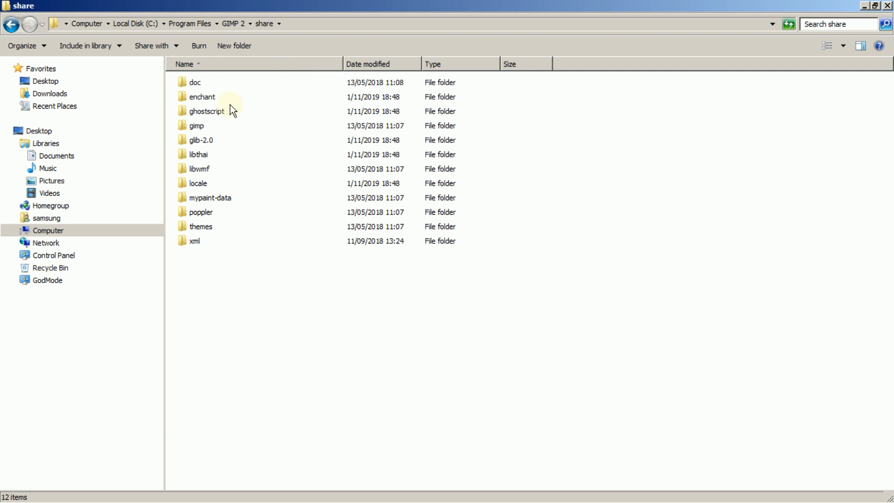
double_click(200, 127)
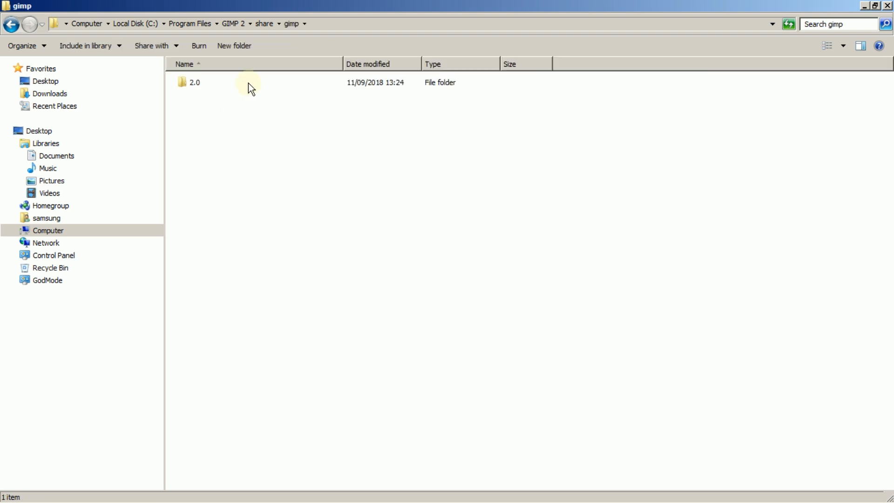
double_click(194, 83)
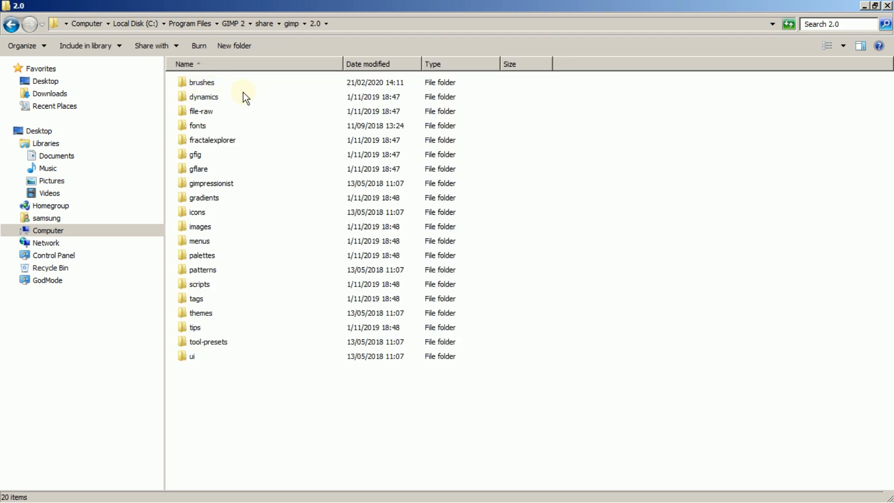
double_click(205, 85)
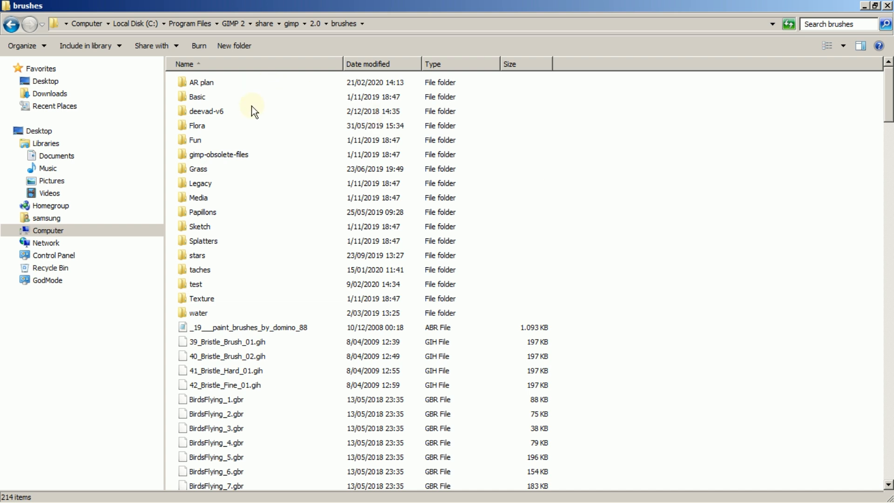
Step: Check the option for creating a new folder among the brushes and select the AR plan folder
right_click(561, 168)
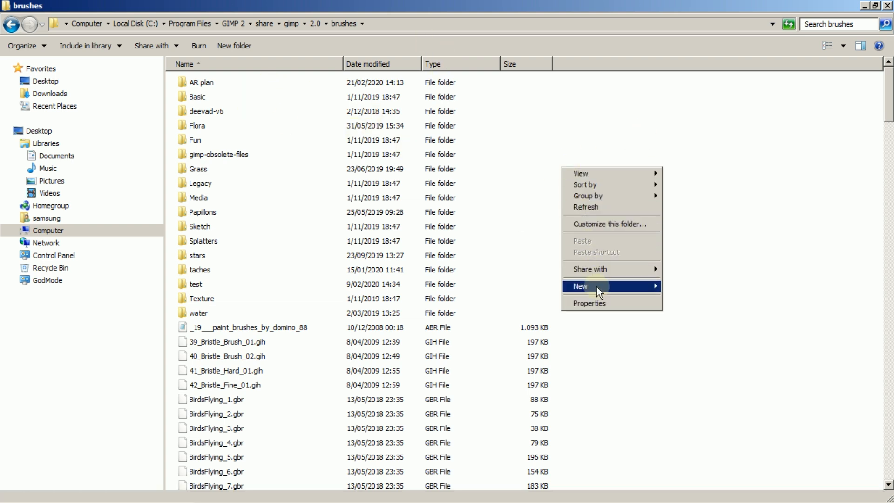
mouse_move(596, 285)
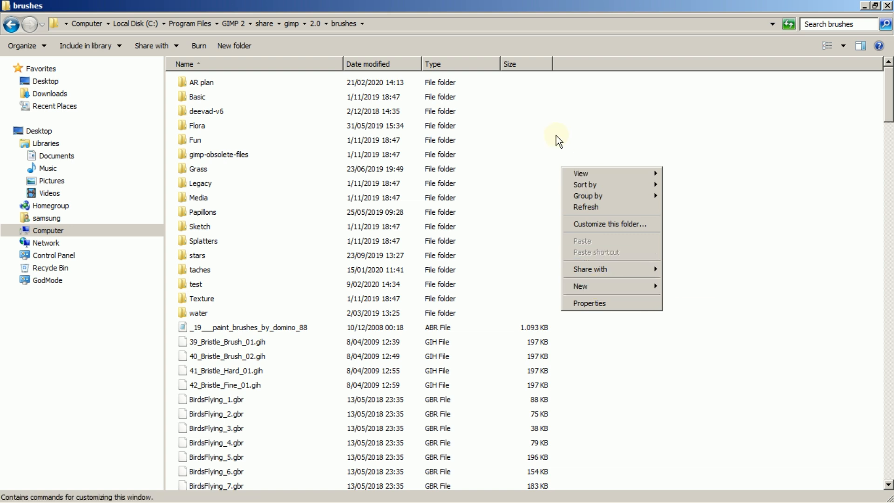
click(543, 116)
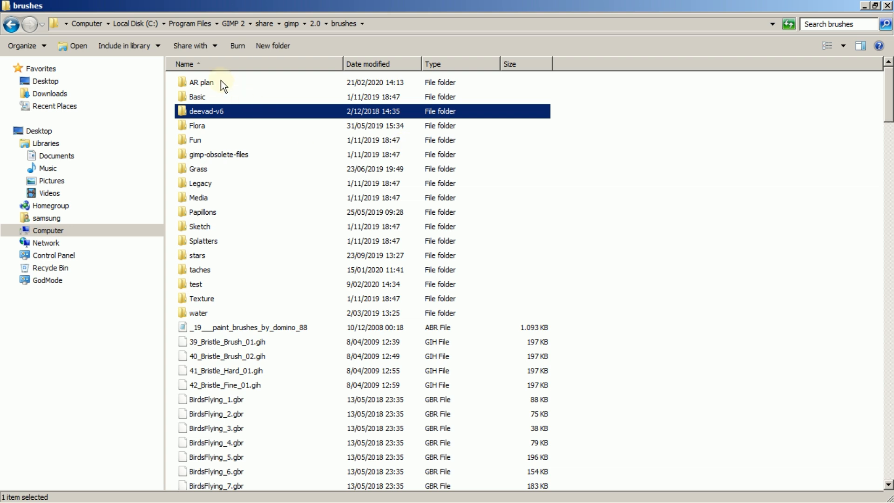
click(204, 82)
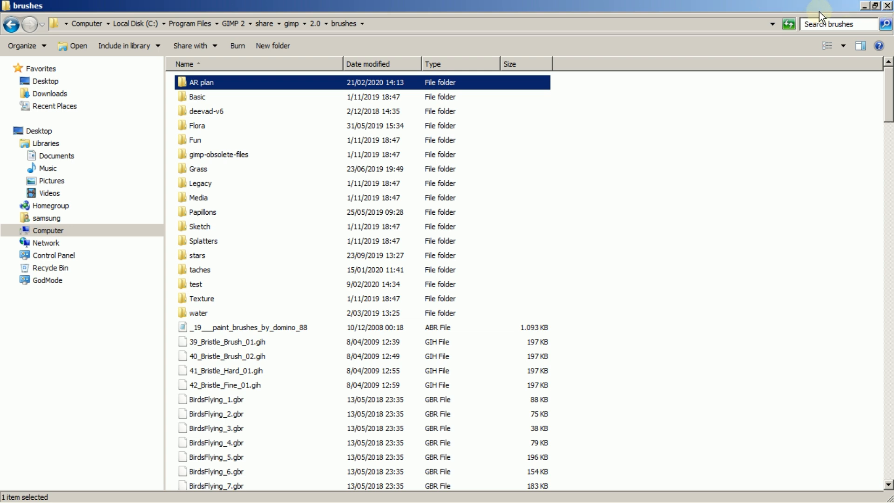
Step: Close the brushes folder window and the DeviantArt page to return to GIMP
click(888, 6)
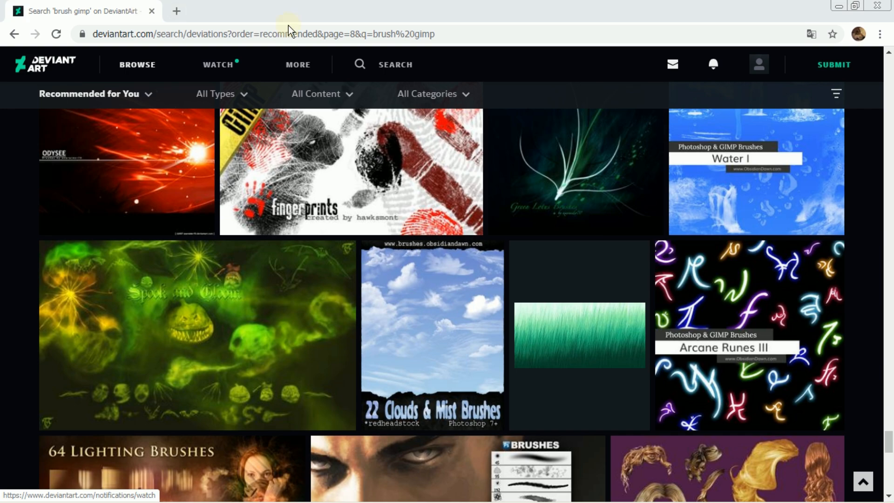
click(152, 12)
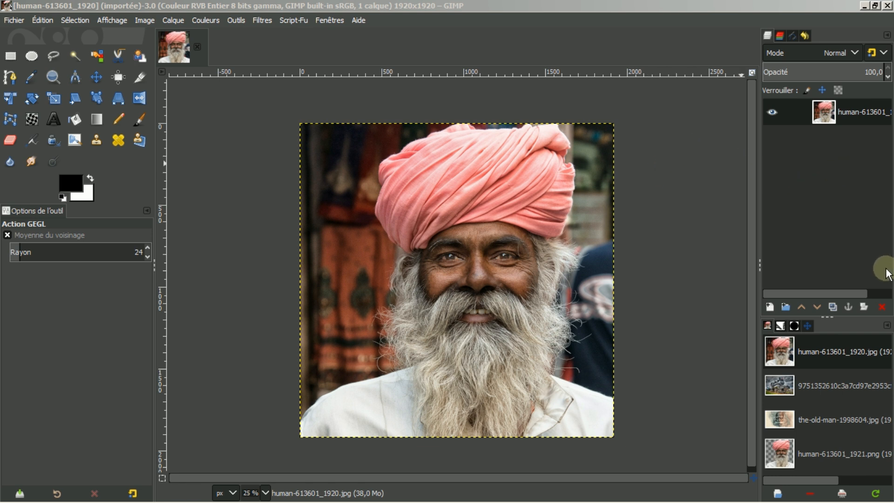
Step: Duplicate the portrait layer and desaturate the copy using the Luminance mode
click(832, 307)
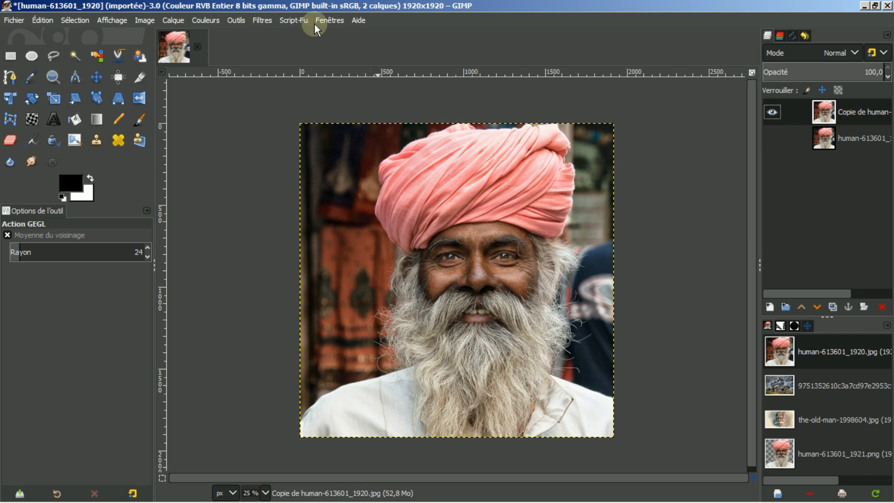
click(204, 19)
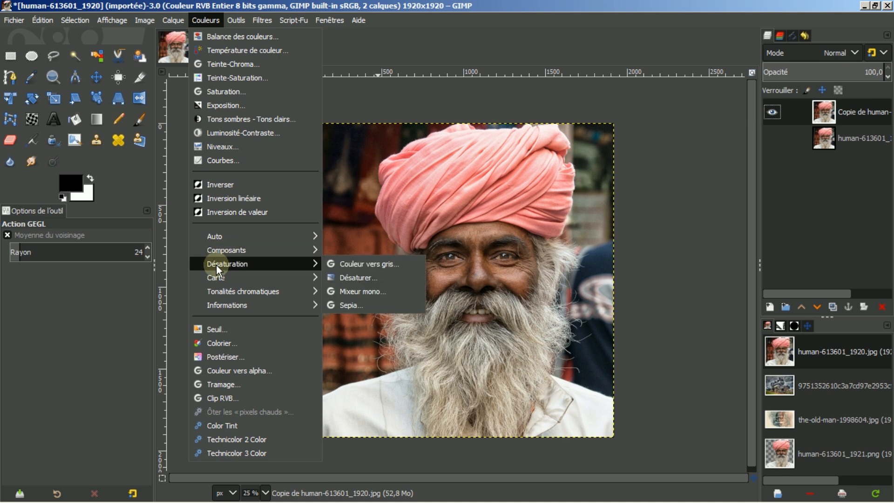
mouse_move(264, 262)
click(344, 277)
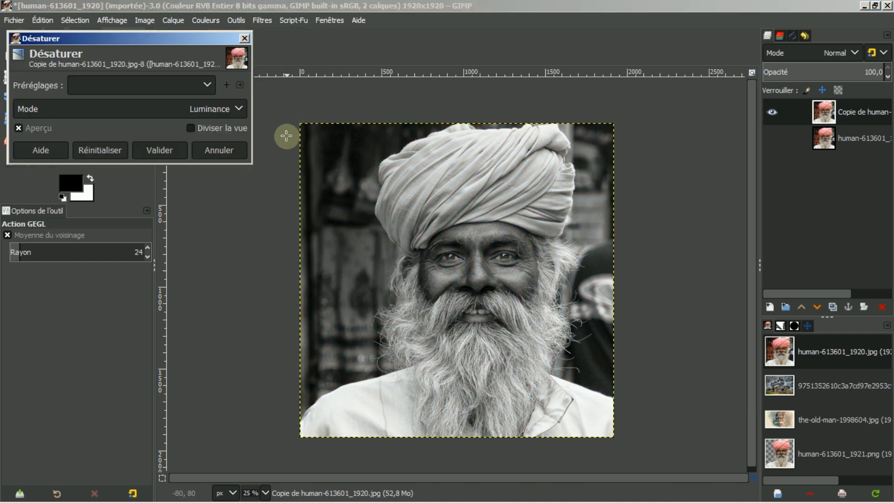
click(161, 150)
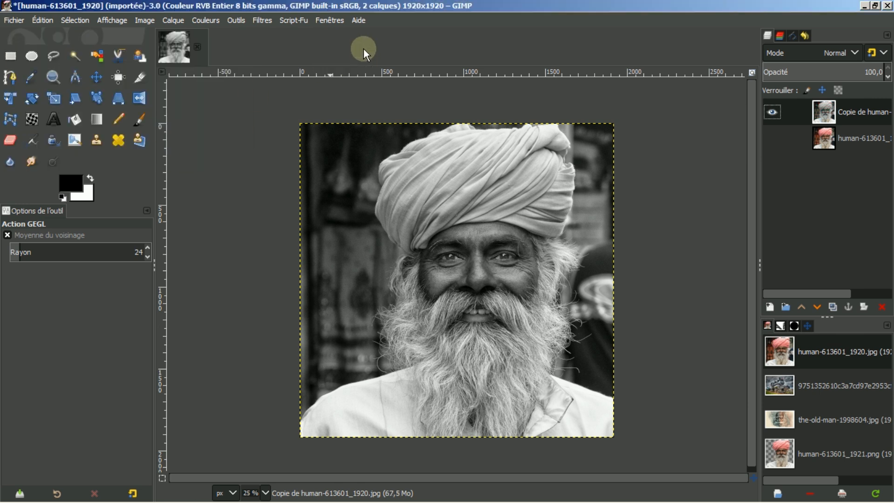
Step: Apply the brightness-contrast preset "hindou" to the copied layer, with brightness -12 and contrast 90
click(205, 18)
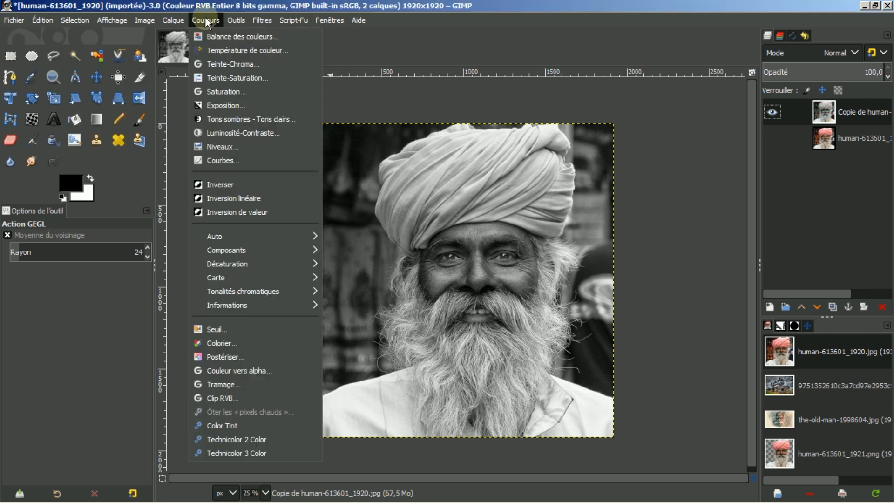
click(221, 132)
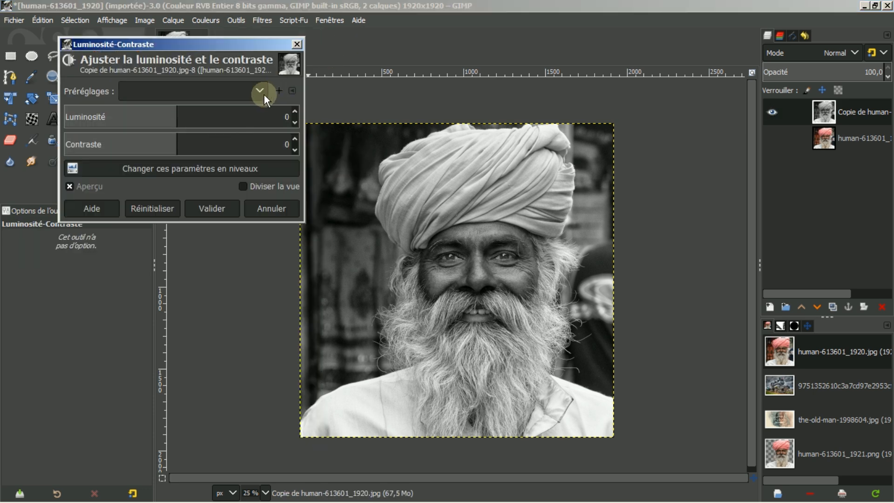
click(259, 89)
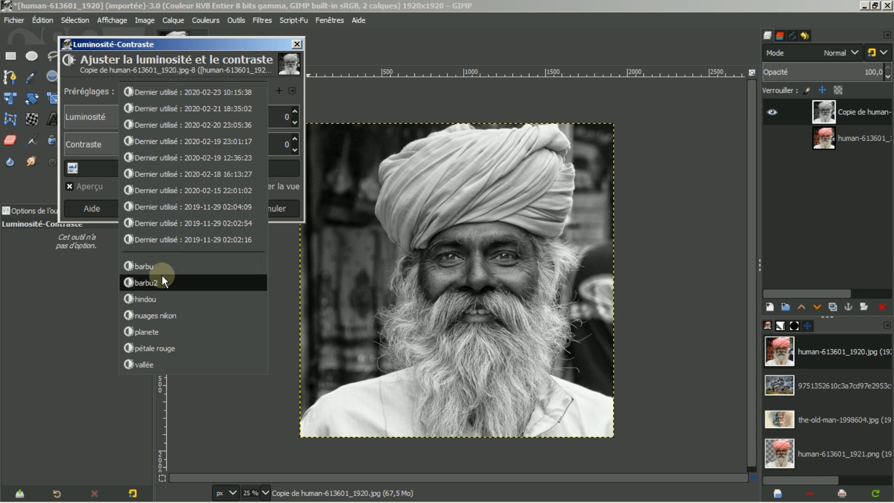
click(139, 299)
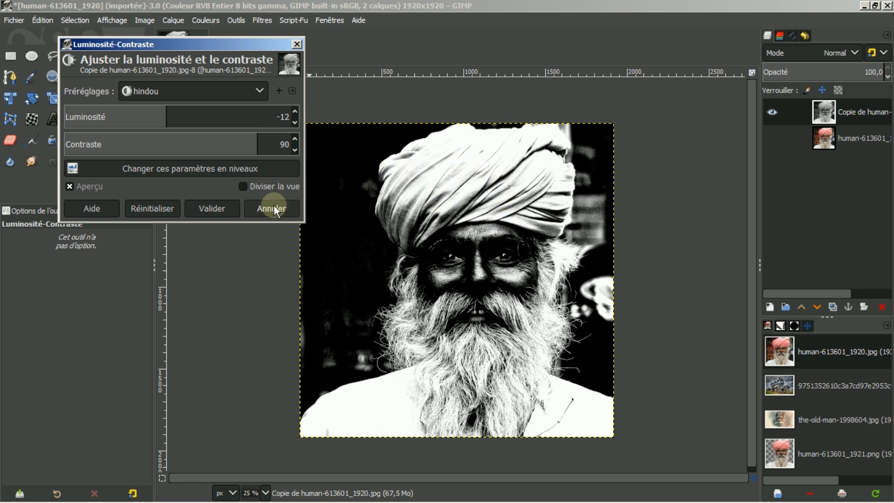
click(205, 209)
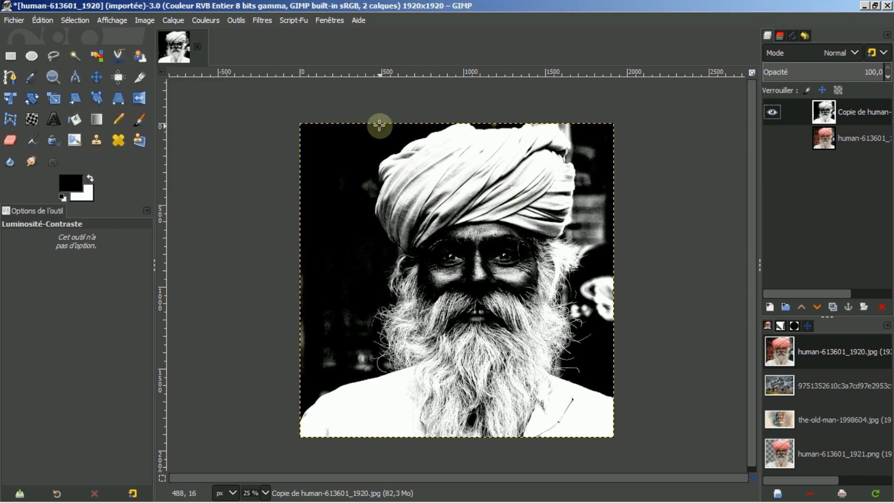
Step: Paint the man's turban, face, beard and clothes white with the 2. Hardness 100 paintbrush at size 236, sparing the outer hair strands
click(140, 120)
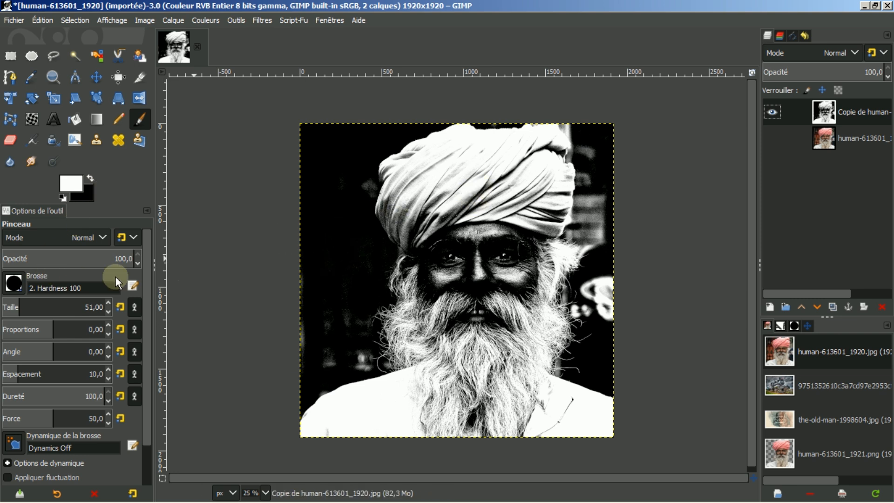
drag(27, 303, 45, 307)
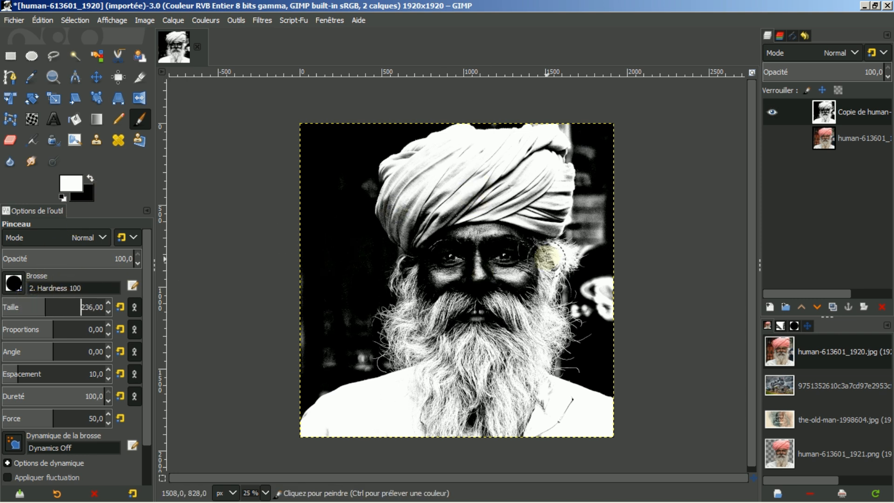
mouse_move(514, 201)
mouse_down()
mouse_move(492, 271)
mouse_move(549, 156)
mouse_move(538, 155)
mouse_move(554, 187)
mouse_move(549, 214)
mouse_move(520, 253)
mouse_move(535, 248)
mouse_move(538, 269)
mouse_move(526, 295)
mouse_move(523, 195)
mouse_move(496, 162)
mouse_move(430, 174)
mouse_move(417, 169)
mouse_move(420, 160)
mouse_move(409, 175)
mouse_move(406, 164)
mouse_move(399, 215)
mouse_move(420, 239)
mouse_move(415, 263)
mouse_move(443, 280)
mouse_move(427, 289)
mouse_move(435, 309)
mouse_move(449, 325)
mouse_move(456, 248)
mouse_move(442, 220)
mouse_move(443, 174)
mouse_move(438, 208)
mouse_move(508, 285)
mouse_move(521, 323)
mouse_move(495, 326)
mouse_move(483, 352)
mouse_move(471, 343)
mouse_move(473, 353)
mouse_move(440, 394)
mouse_move(461, 355)
mouse_move(435, 379)
mouse_move(493, 396)
mouse_move(491, 367)
mouse_move(515, 355)
mouse_move(529, 400)
mouse_move(554, 421)
mouse_move(471, 425)
mouse_move(566, 407)
mouse_up()
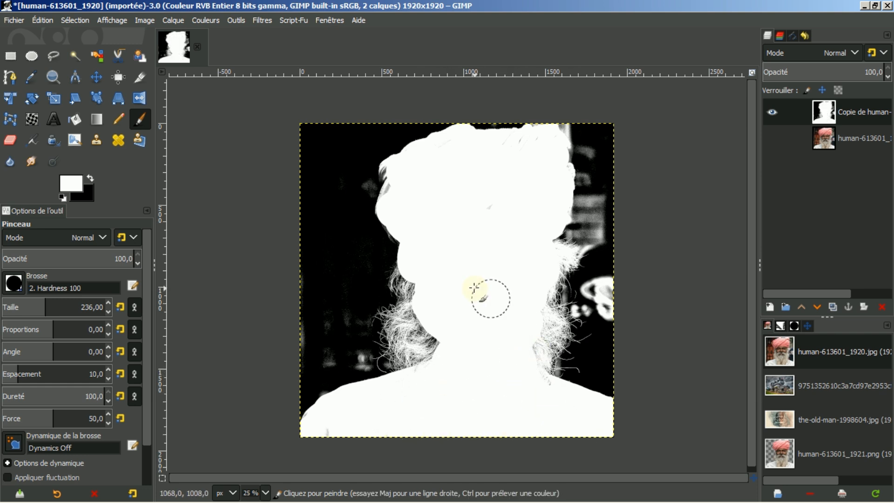
Step: Switch the paint colour to black and cover the light background patches on both sides of the silhouette
click(90, 178)
mouse_move(349, 319)
mouse_down()
mouse_move(353, 355)
mouse_move(323, 367)
mouse_move(311, 354)
mouse_move(312, 296)
mouse_up()
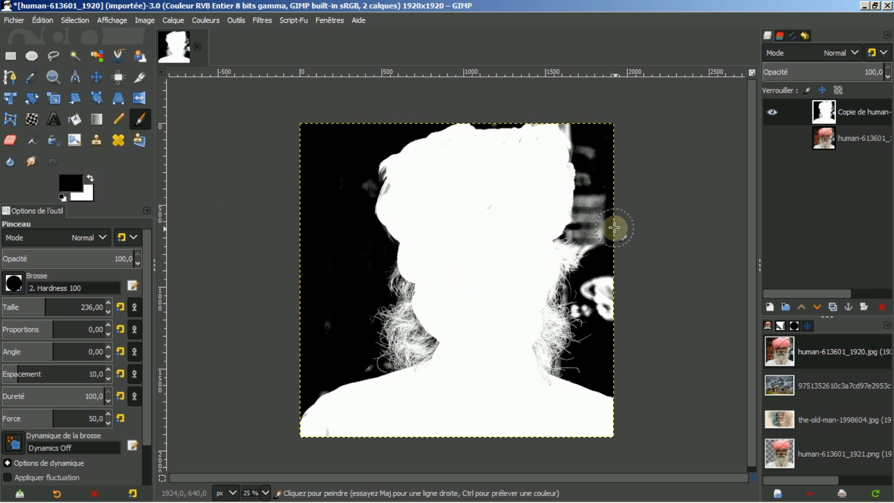
mouse_move(613, 201)
mouse_down()
mouse_move(604, 153)
mouse_move(578, 115)
mouse_move(596, 141)
mouse_move(600, 197)
mouse_move(590, 224)
mouse_move(603, 231)
mouse_move(614, 284)
mouse_move(599, 287)
mouse_move(610, 307)
mouse_move(586, 308)
mouse_move(589, 294)
mouse_move(614, 309)
mouse_up()
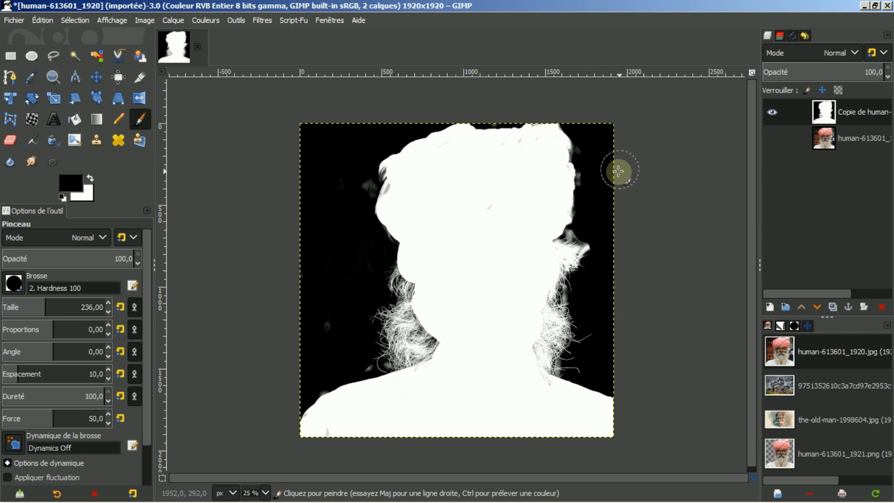
Step: Reduce the brush size to 100 and paint black over the grey patch between the turban's right edge and the hair
key(bracketleft)
key(bracketleft)
key(bracketleft)
key(bracketleft)
key(bracketleft)
key(bracketleft)
key(bracketleft)
key(bracketleft)
key(bracketleft)
key(bracketleft)
key(bracketleft)
key(bracketleft)
key(bracketleft)
key(bracketleft)
key(bracketleft)
key(bracketleft)
key(bracketleft)
key(bracketleft)
key(bracketleft)
key(bracketleft)
key(bracketleft)
key(bracketleft)
key(bracketleft)
key(bracketleft)
key(bracketleft)
key(bracketleft)
key(bracketleft)
key(bracketleft)
key(bracketleft)
key(bracketleft)
key(bracketleft)
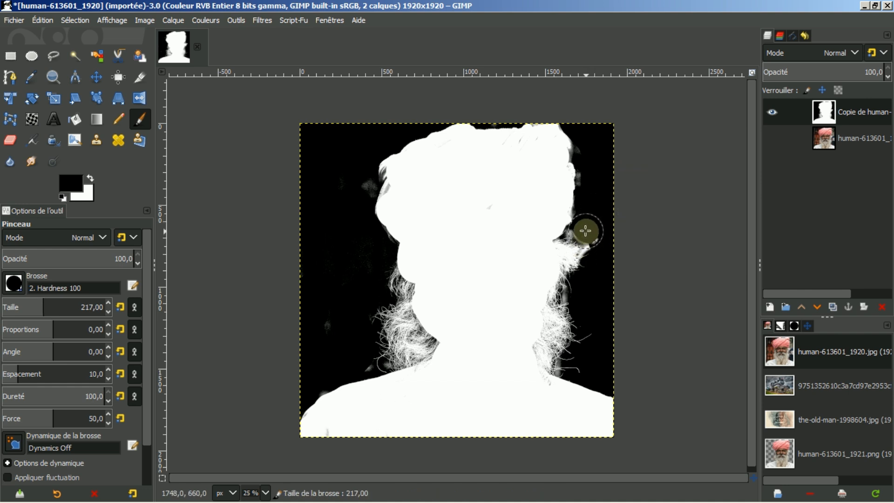
key(bracketleft)
key(bracketleft)
key(bracketleft)
key(bracketleft)
key(bracketleft)
key(bracketleft)
key(bracketleft)
key(bracketleft)
key(bracketleft)
key(bracketleft)
key(bracketleft)
key(bracketleft)
key(bracketleft)
key(bracketleft)
key(bracketleft)
key(bracketleft)
key(bracketleft)
key(bracketleft)
key(bracketleft)
key(bracketleft)
key(bracketleft)
key(bracketleft)
key(bracketleft)
key(bracketleft)
key(bracketleft)
key(bracketleft)
key(bracketleft)
key(bracketleft)
key(bracketleft)
key(bracketleft)
key(bracketleft)
key(bracketleft)
key(bracketleft)
key(bracketleft)
key(bracketleft)
key(bracketleft)
key(bracketleft)
key(bracketleft)
key(bracketleft)
key(bracketleft)
key(bracketleft)
key(bracketleft)
key(bracketleft)
key(bracketleft)
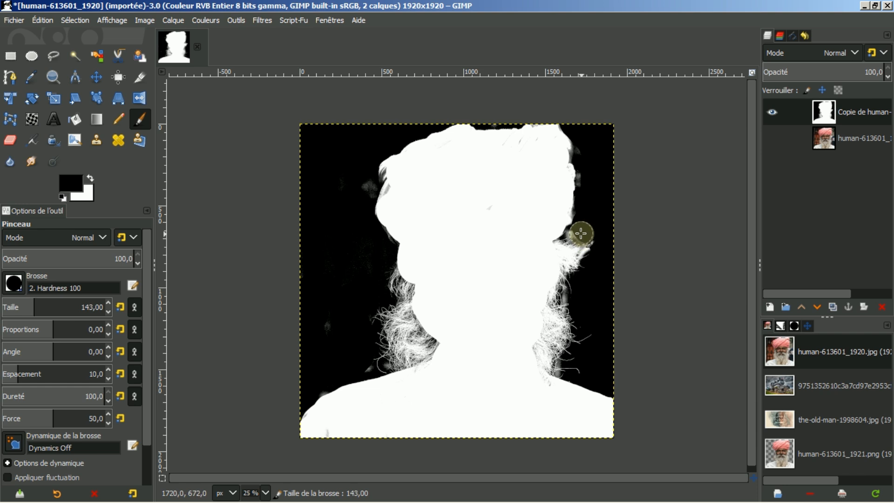
key(bracketleft)
key(bracketleft)
key(bracketleft)
key(bracketleft)
key(bracketleft)
key(bracketleft)
key(bracketleft)
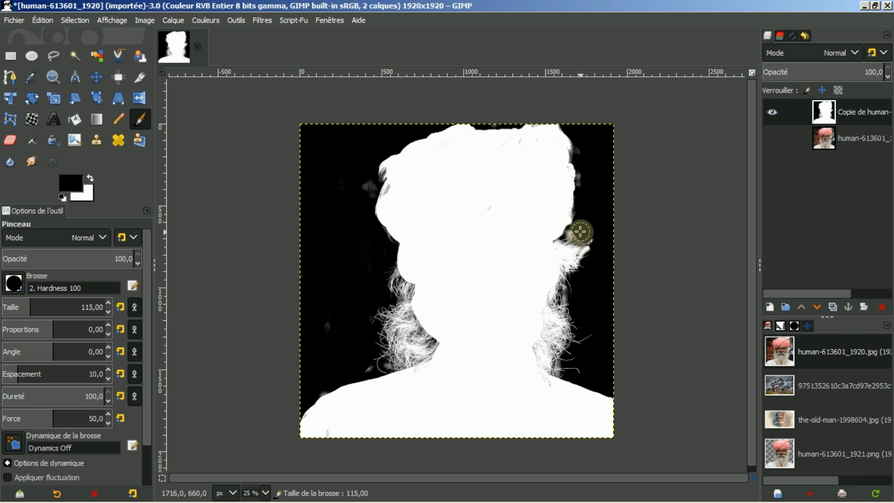
drag(581, 231, 573, 236)
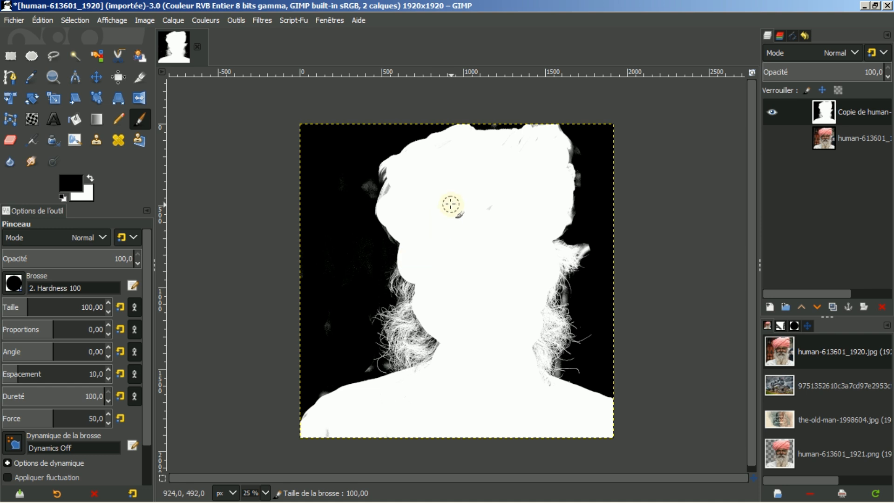
Step: Copy the black-and-white silhouette layer to the clipboard, then show and select the original portrait layer
key(ctrl)
key(ctrl+c)
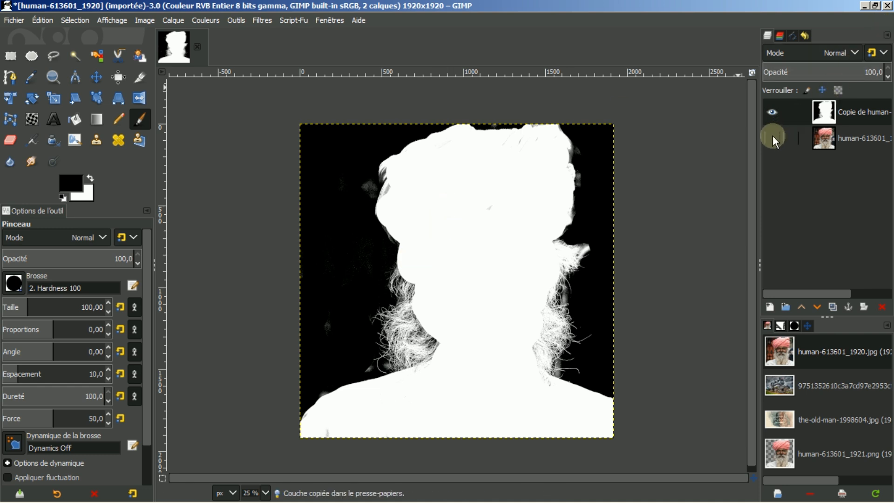
click(825, 136)
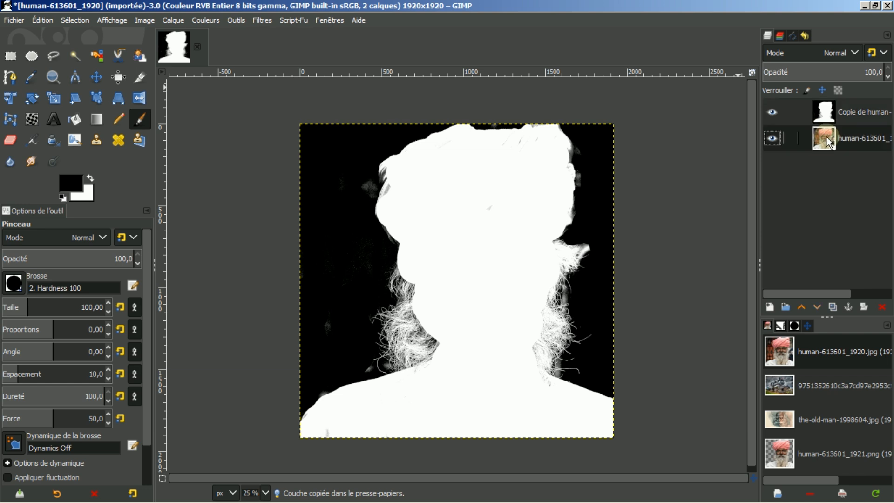
Step: Duplicate the original portrait layer and add a white, full-opacity layer mask to the copy
click(833, 306)
right_click(863, 134)
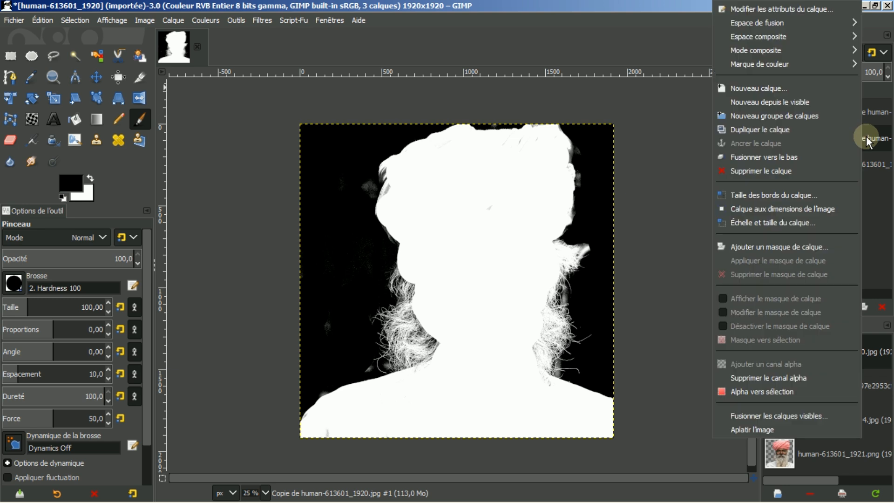
click(768, 246)
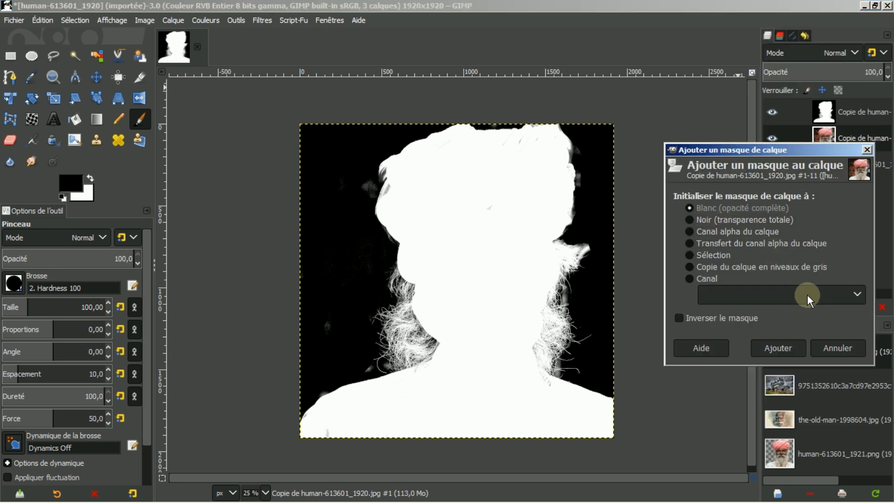
click(778, 345)
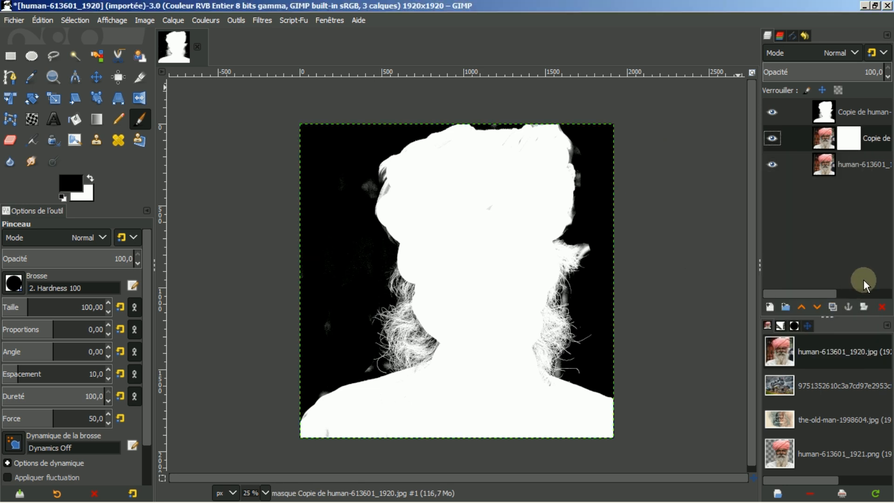
Step: Paste the copied silhouette into the new layer mask, anchor it, and hide the silhouette layer and the original portrait layer
key(ctrl+v)
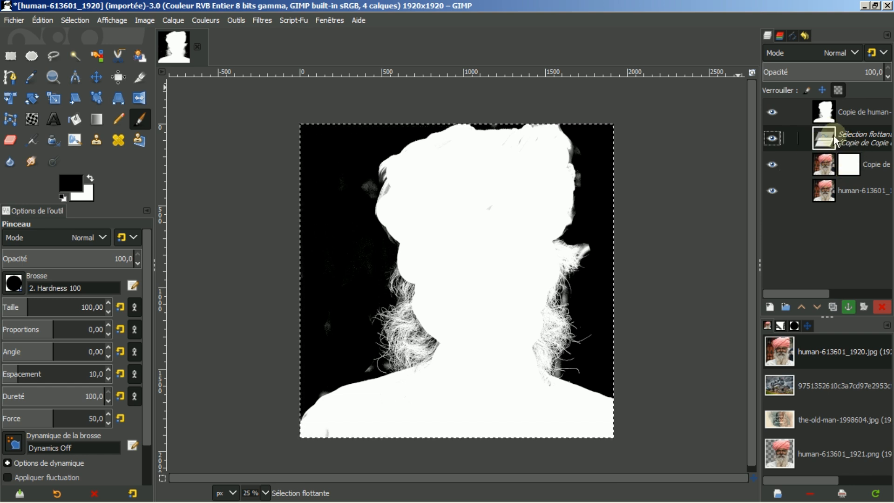
click(848, 307)
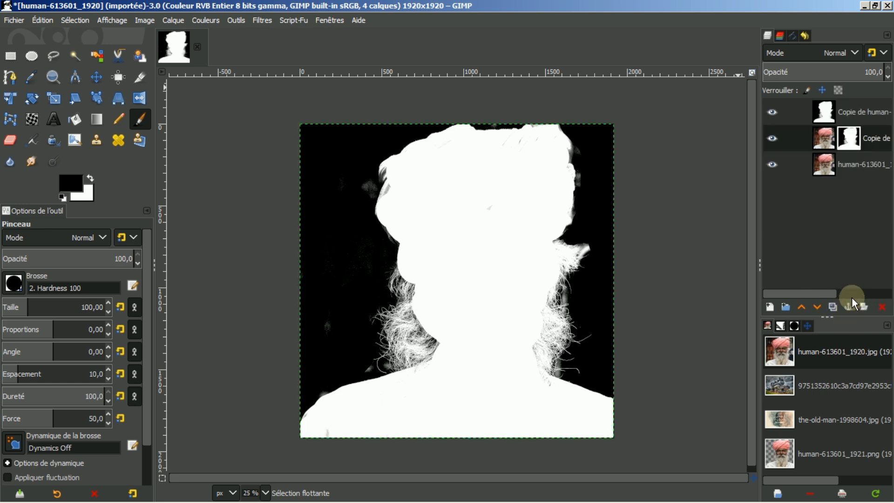
click(771, 112)
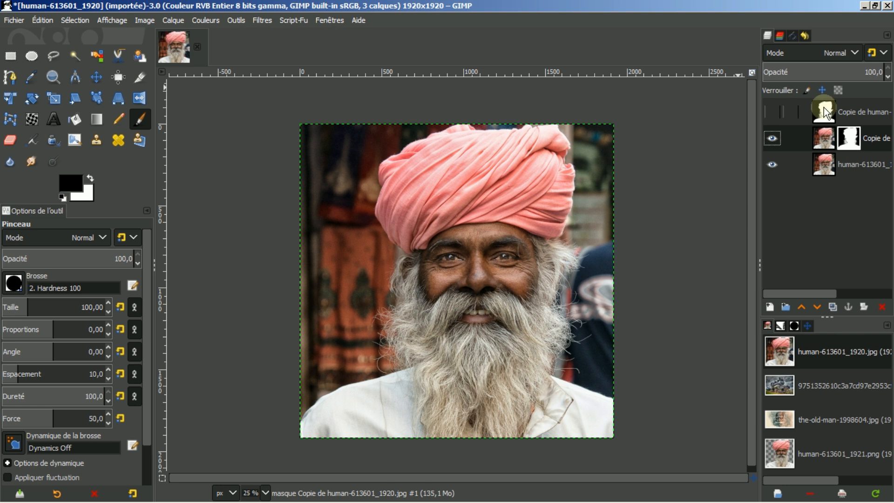
click(773, 165)
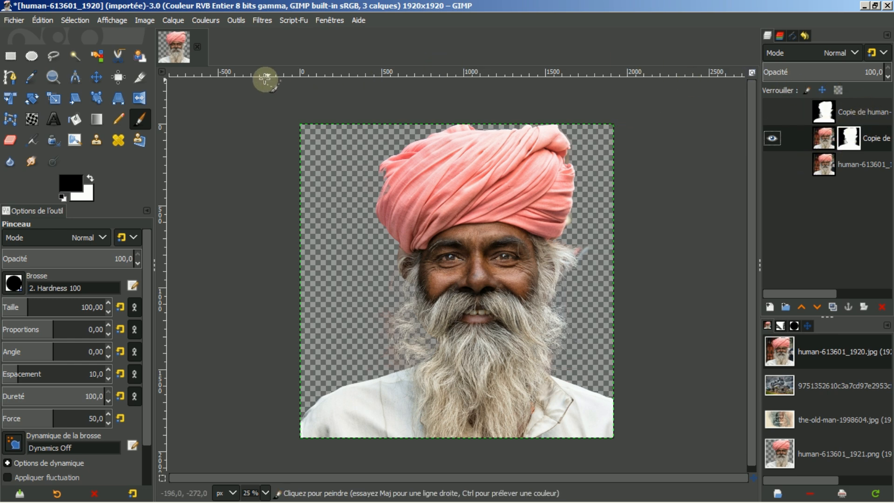
Step: Close the current image, discarding its changes, and open the recent document human-613601_1921.png
click(197, 46)
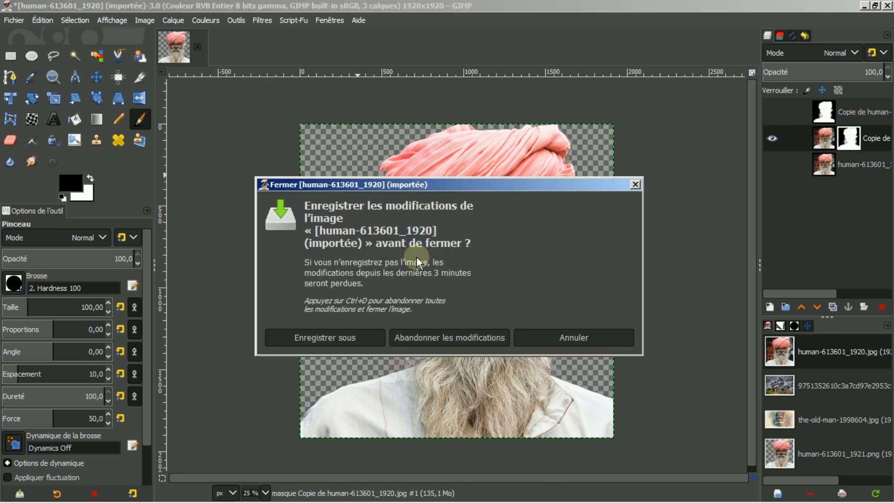
click(479, 335)
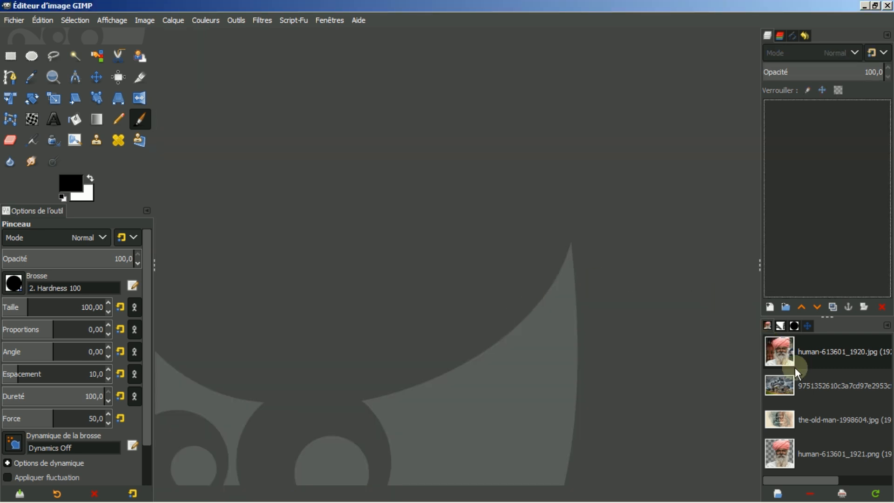
click(800, 446)
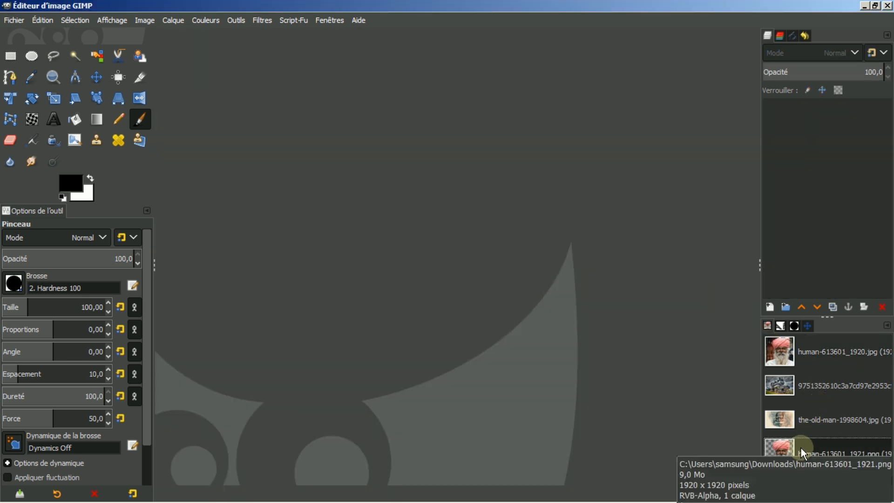
double_click(801, 458)
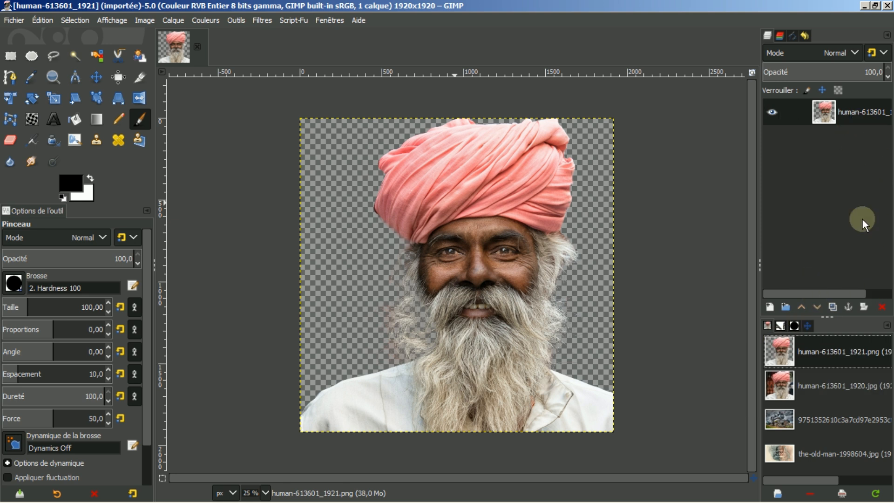
Step: Erase the clothes on both sides of the beard with the 2. Hardness 075 eraser at size 213, and duplicate the erased layer
click(832, 307)
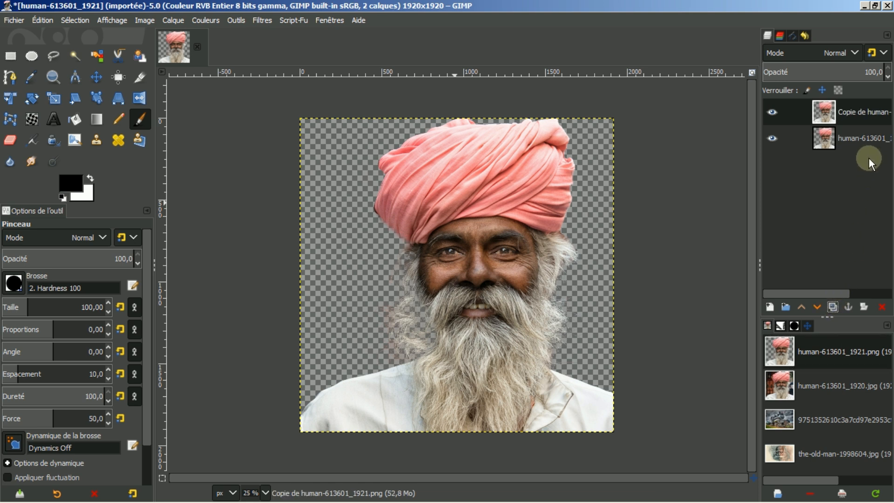
click(882, 308)
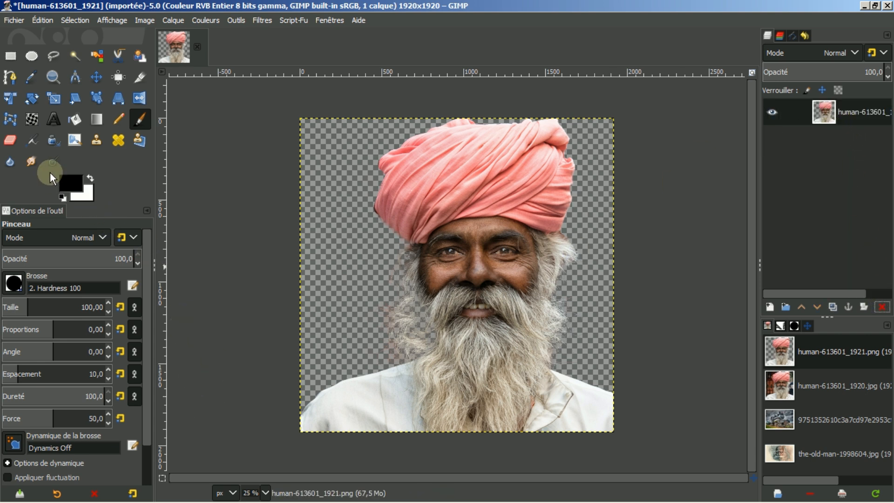
click(10, 140)
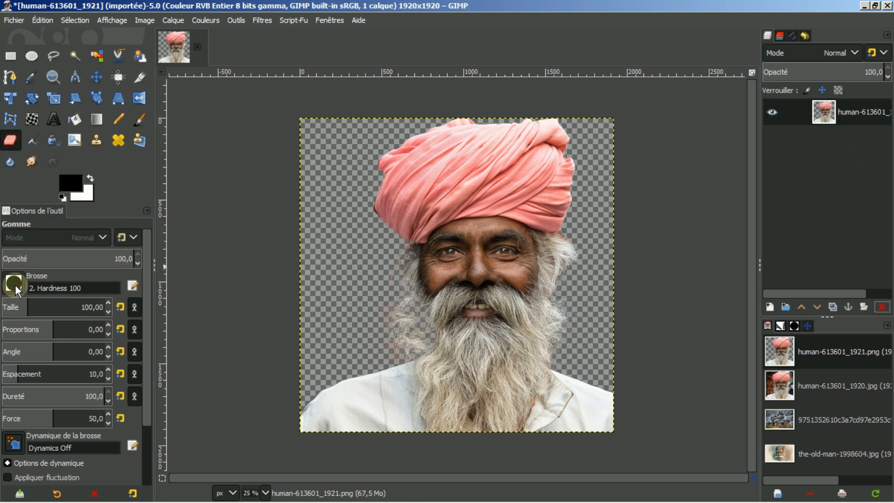
click(14, 283)
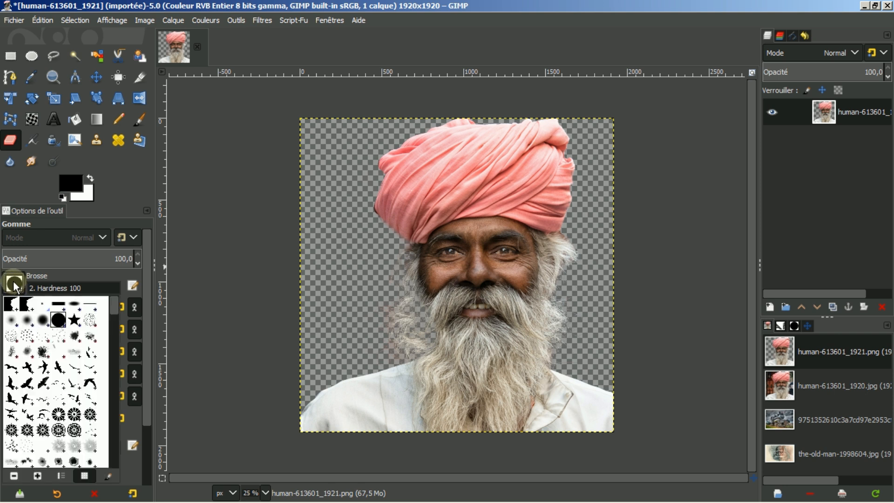
click(44, 321)
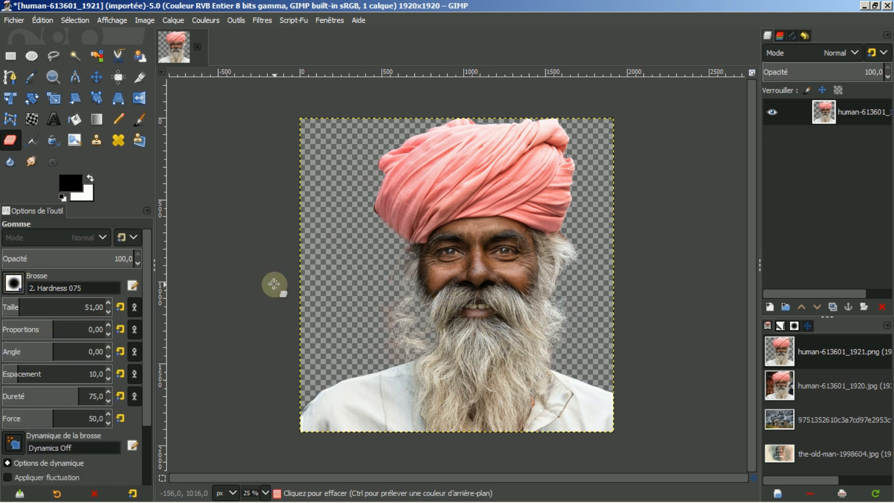
click(43, 302)
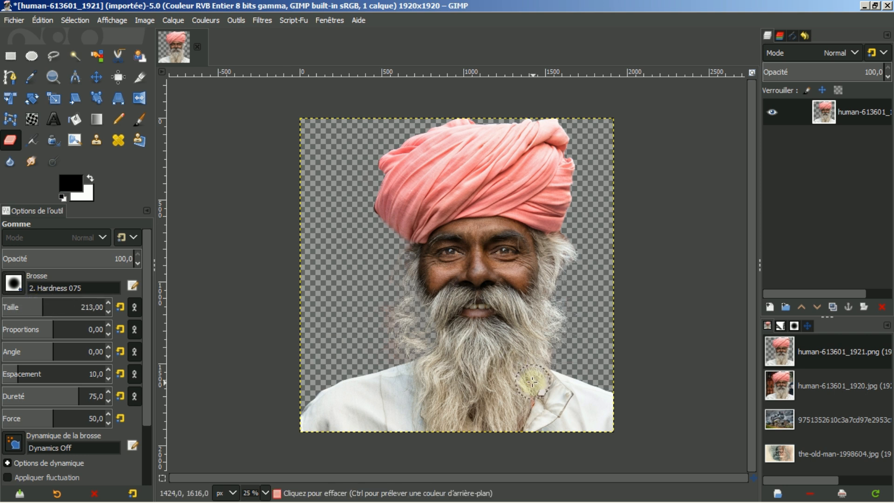
mouse_move(595, 413)
mouse_down()
mouse_move(593, 431)
mouse_move(592, 380)
mouse_move(573, 384)
mouse_move(565, 372)
mouse_move(570, 398)
mouse_move(547, 402)
mouse_move(548, 415)
mouse_move(533, 429)
mouse_move(540, 415)
mouse_move(560, 426)
mouse_move(595, 413)
mouse_move(577, 428)
mouse_move(611, 422)
mouse_up()
mouse_move(380, 370)
mouse_down()
mouse_move(406, 382)
mouse_move(406, 366)
mouse_move(398, 376)
mouse_move(413, 426)
mouse_move(382, 419)
mouse_move(384, 386)
mouse_move(384, 413)
mouse_move(369, 380)
mouse_move(294, 400)
mouse_move(323, 404)
mouse_move(310, 421)
mouse_move(273, 417)
mouse_move(349, 436)
mouse_move(367, 428)
mouse_move(322, 426)
mouse_move(353, 436)
mouse_up()
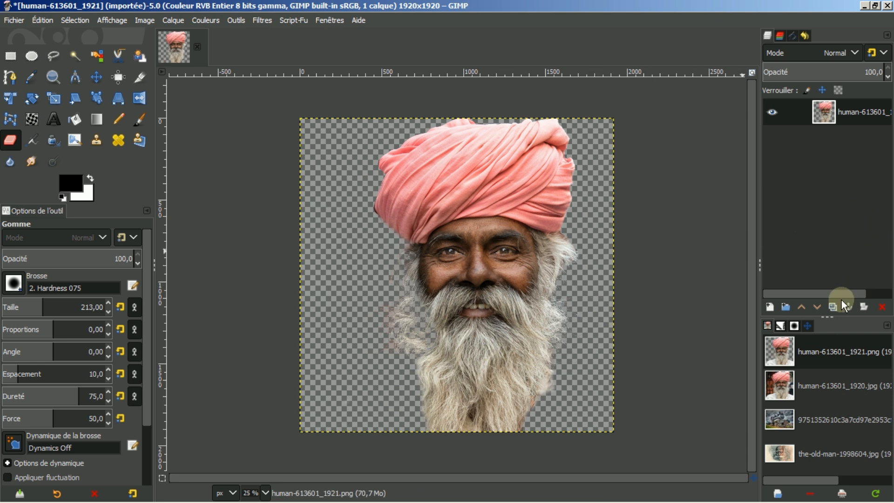
click(831, 306)
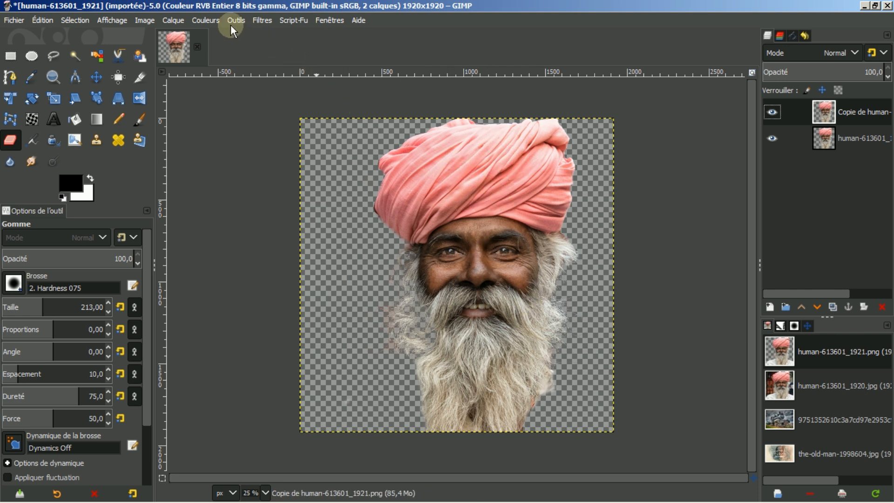
click(207, 20)
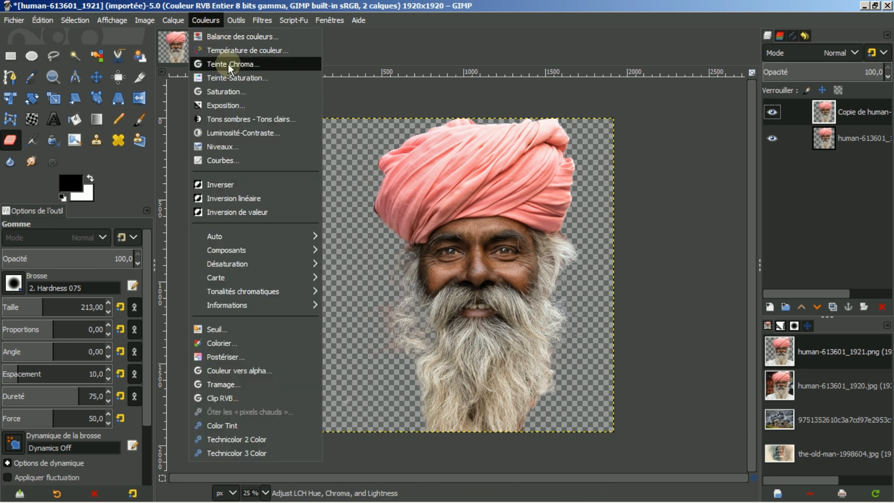
click(228, 147)
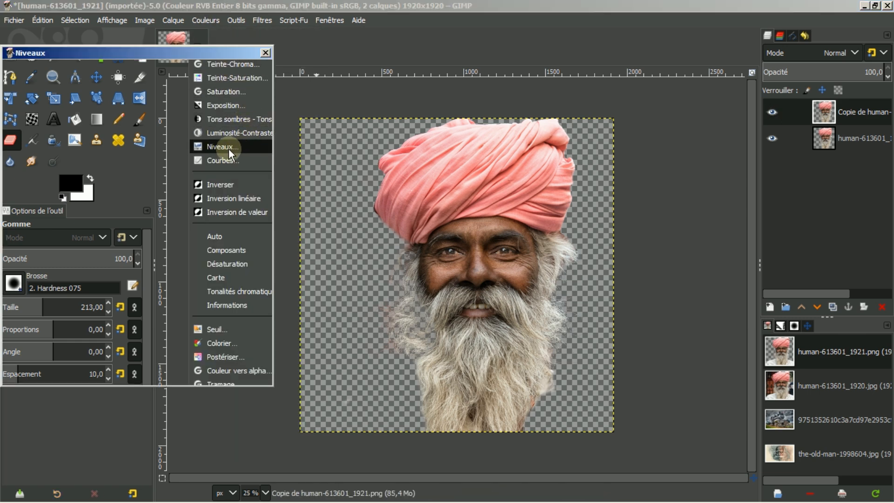
click(227, 99)
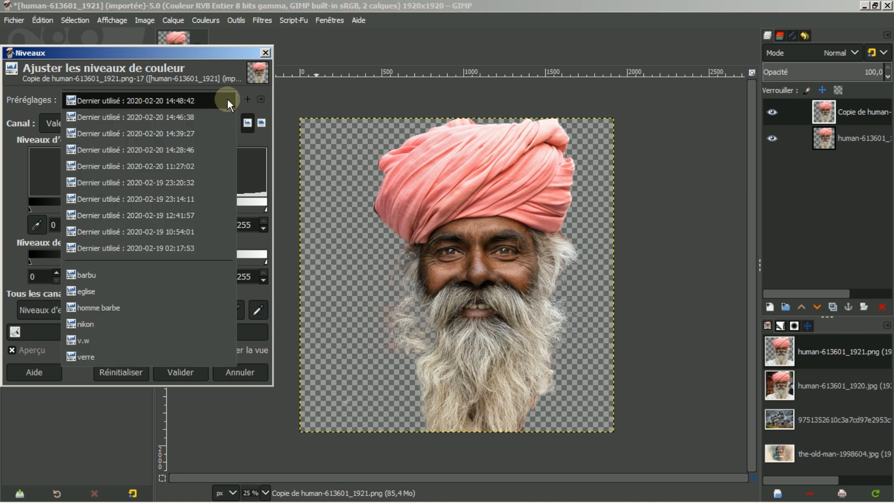
click(81, 275)
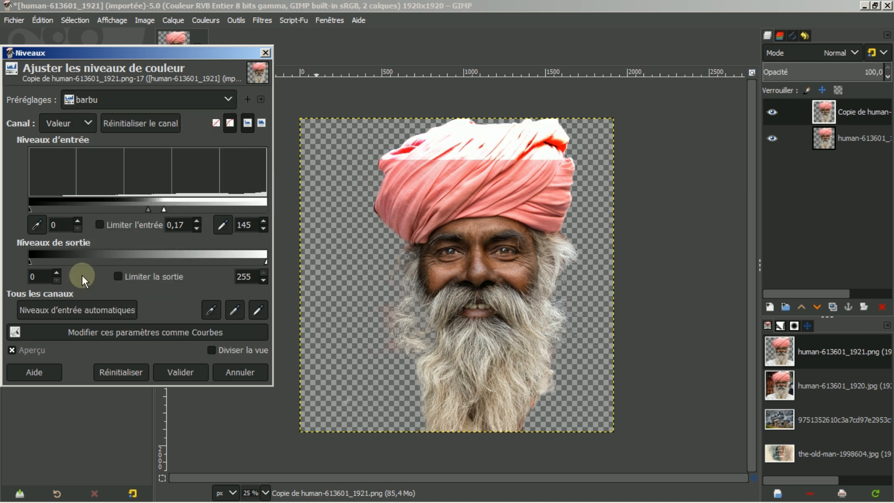
click(227, 98)
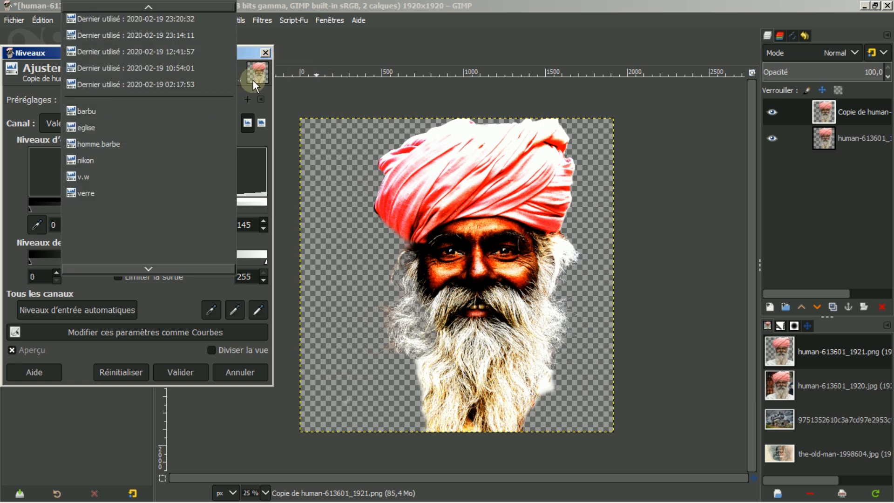
click(119, 370)
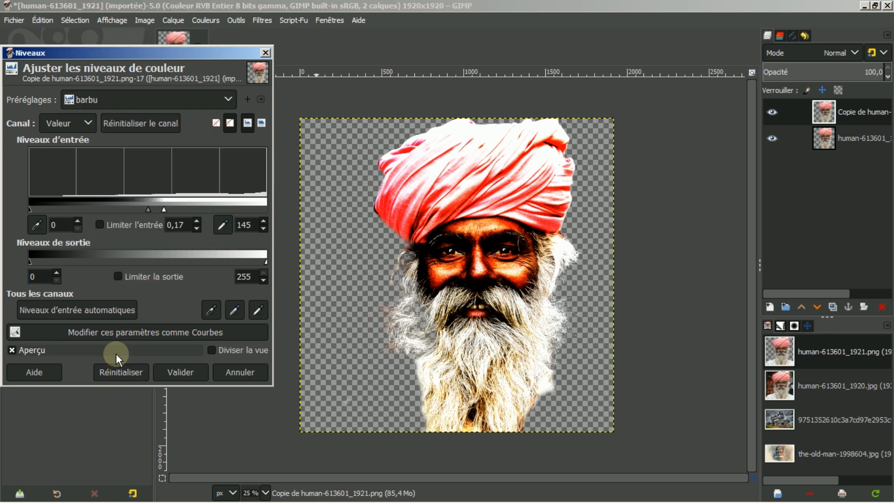
click(137, 371)
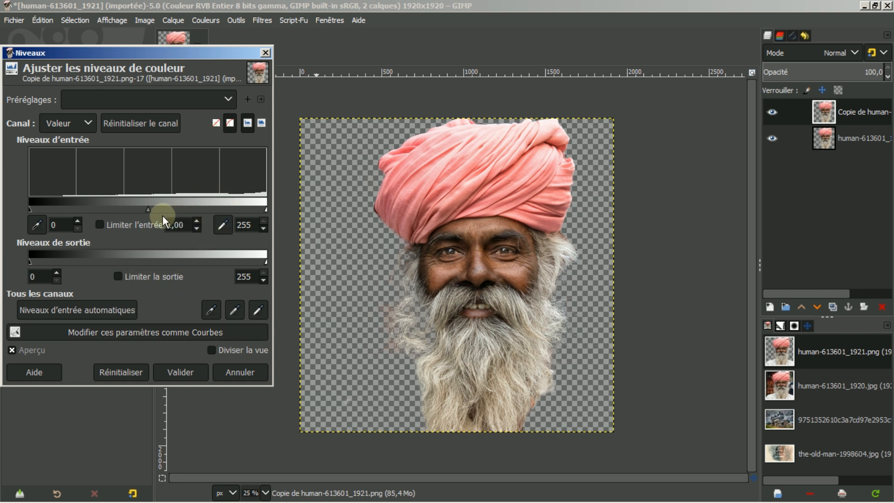
drag(149, 209, 130, 208)
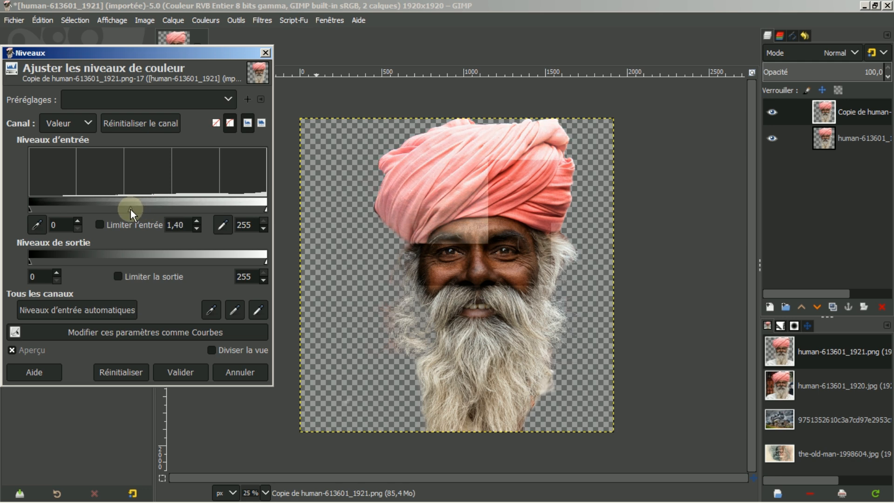
click(230, 373)
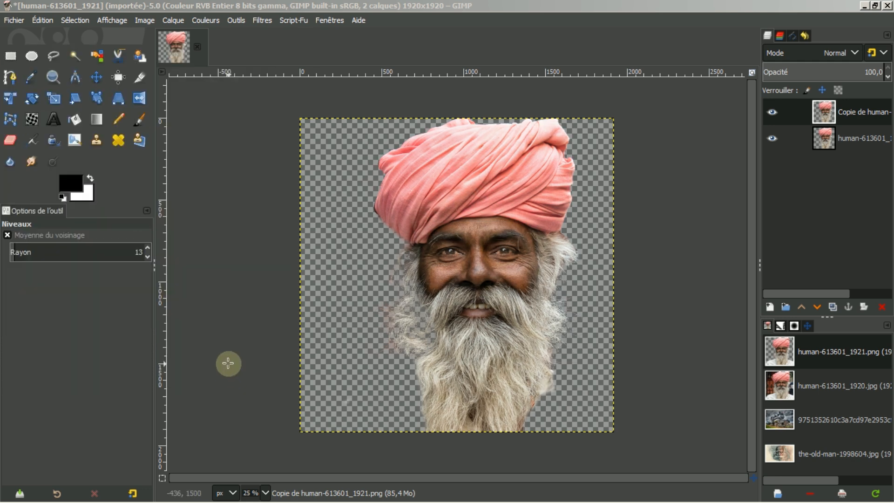
Step: Adjust the duplicated portrait layer's brightness to 46 and its contrast to 54
click(208, 20)
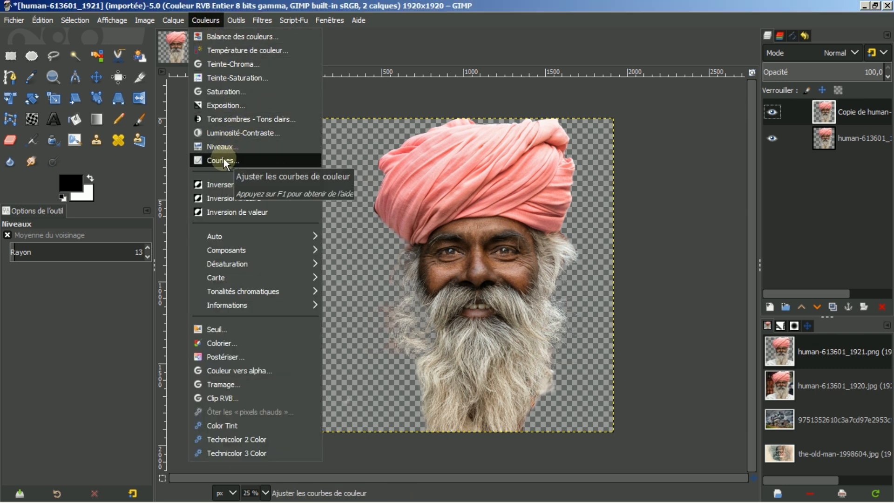
click(228, 135)
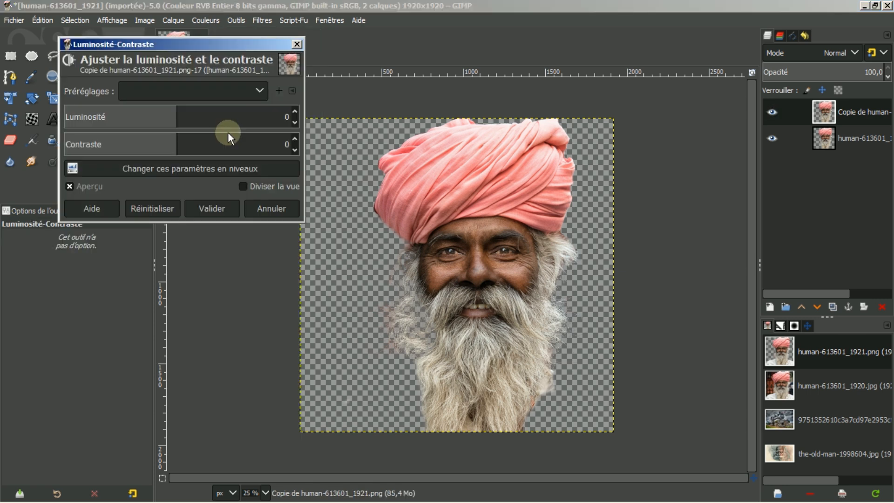
drag(175, 120, 227, 145)
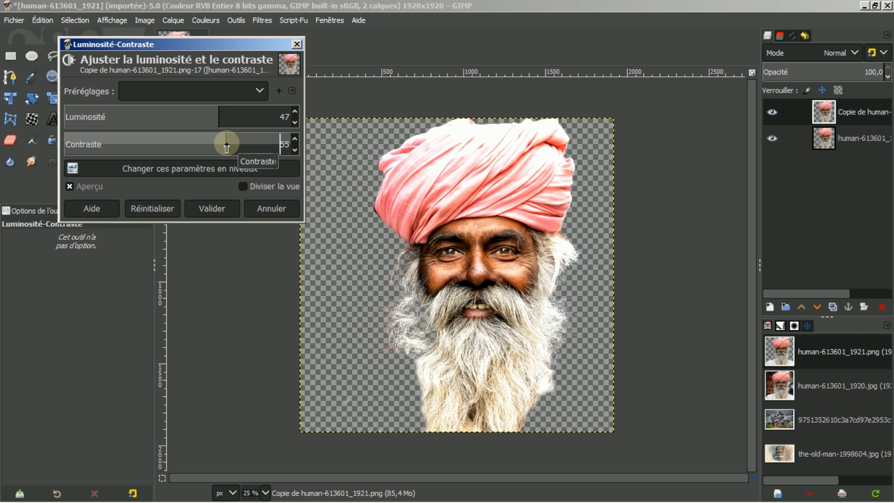
drag(219, 116, 213, 117)
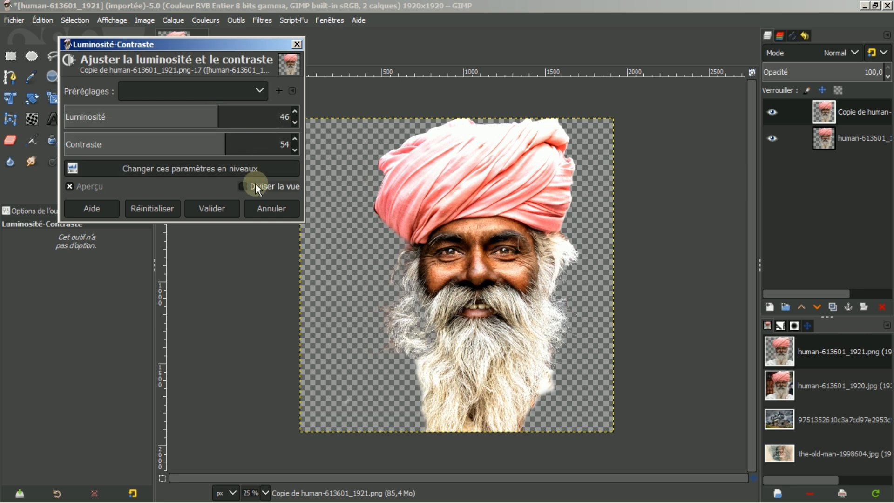
click(212, 209)
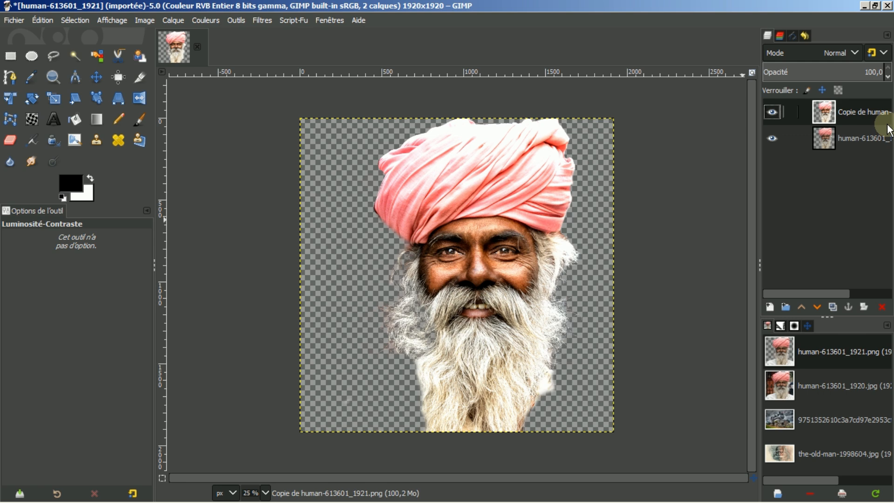
Step: Hide the brightened copy and darken the original portrait layer with Curves, mapping input 139 to output 120 and input 234 to 255
click(771, 112)
click(822, 138)
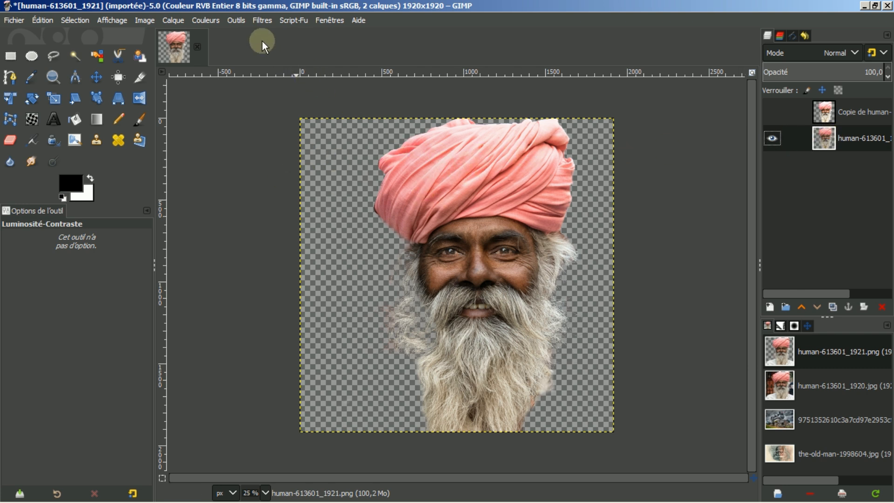
click(205, 20)
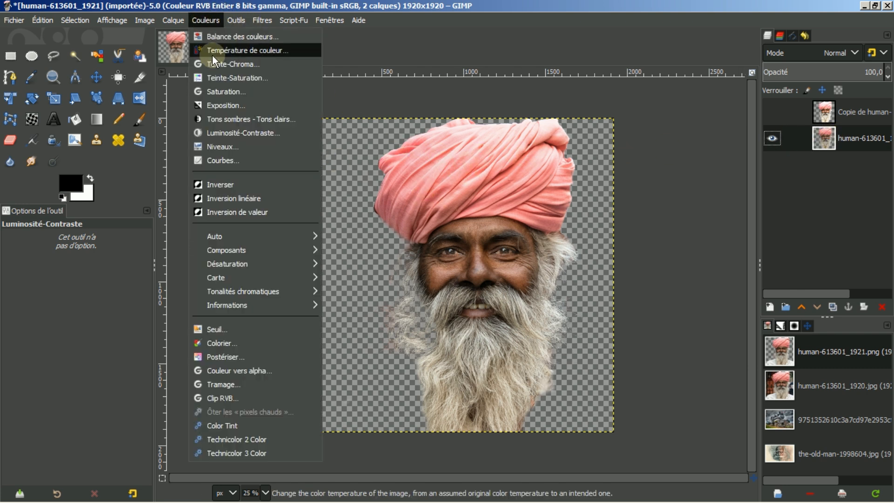
click(206, 161)
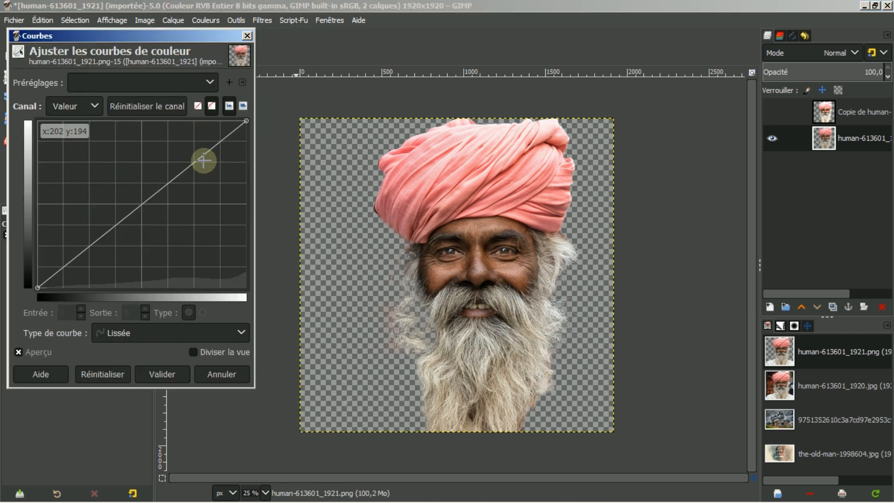
drag(142, 204, 154, 213)
drag(247, 120, 229, 120)
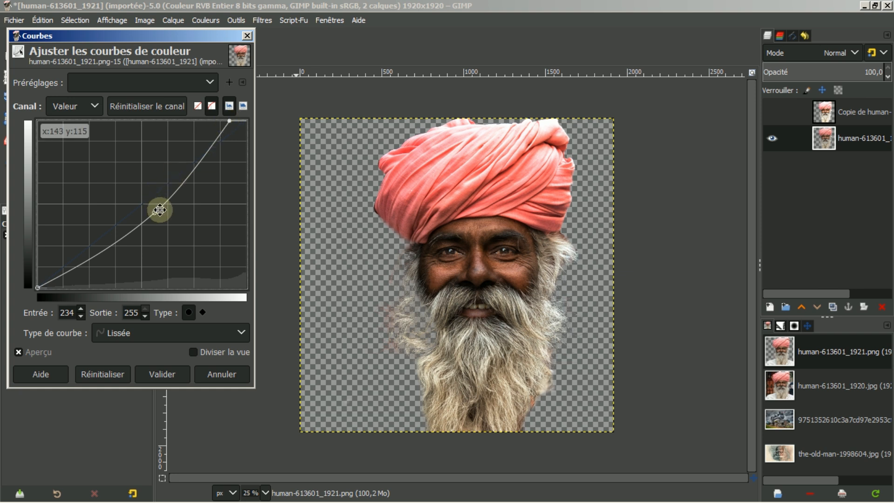
drag(155, 212, 152, 209)
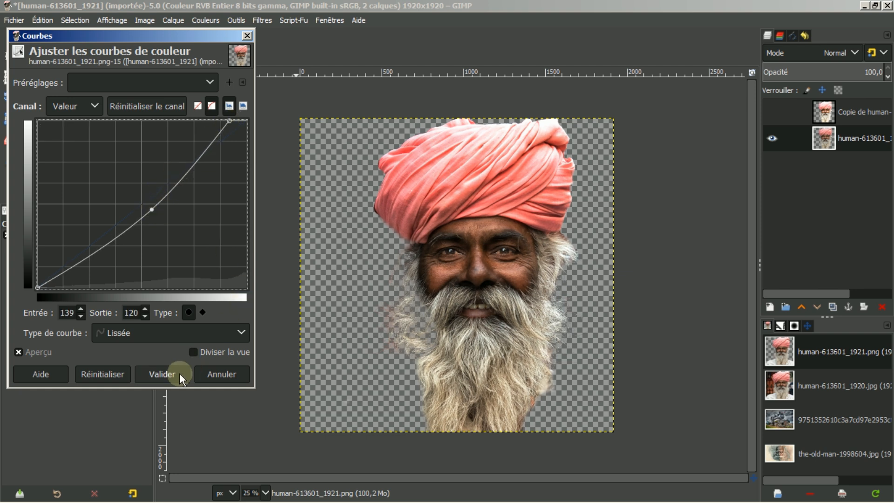
click(163, 374)
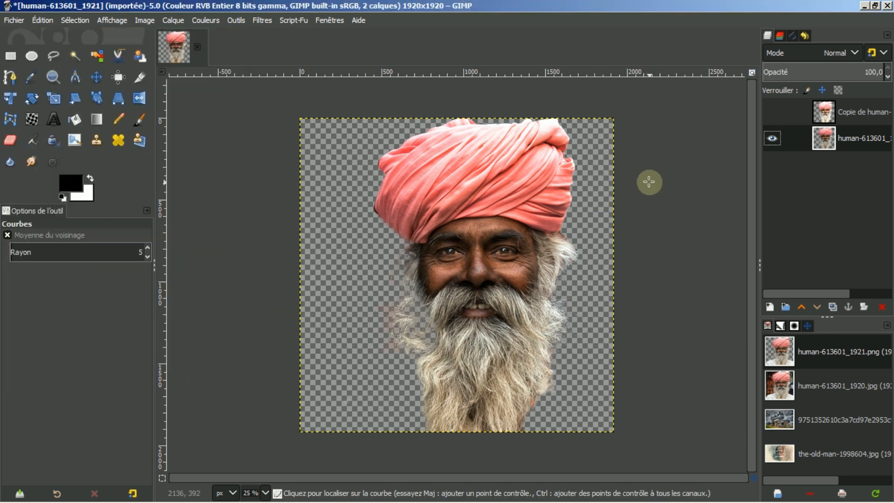
Step: Show the brightened copy, add a black full-transparency mask to it, and paint the face white with the 2. Hardness 075 brush at size 213
click(772, 111)
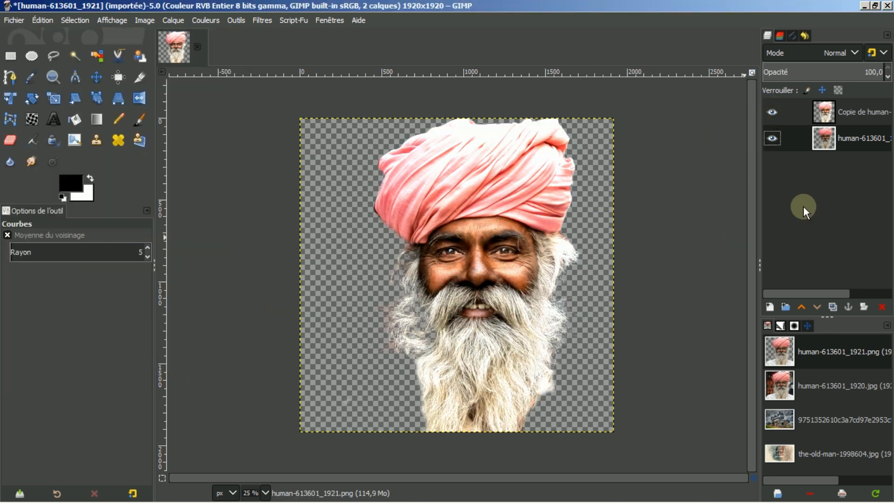
click(828, 111)
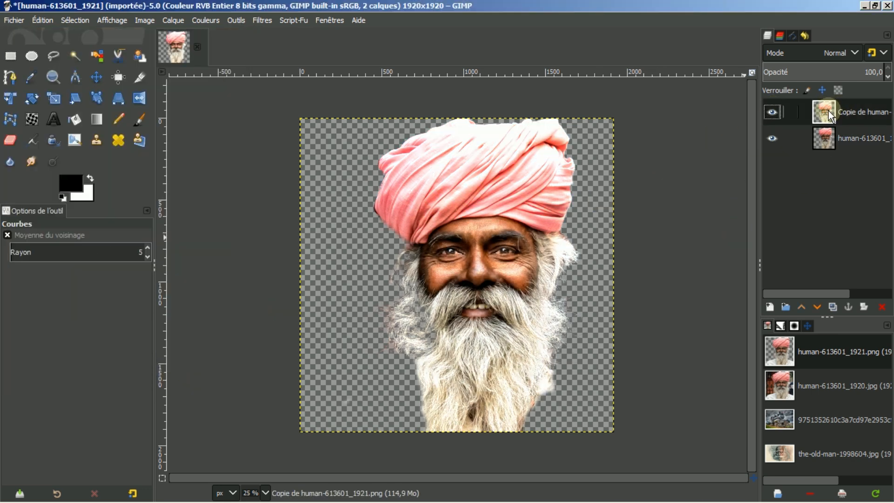
right_click(854, 110)
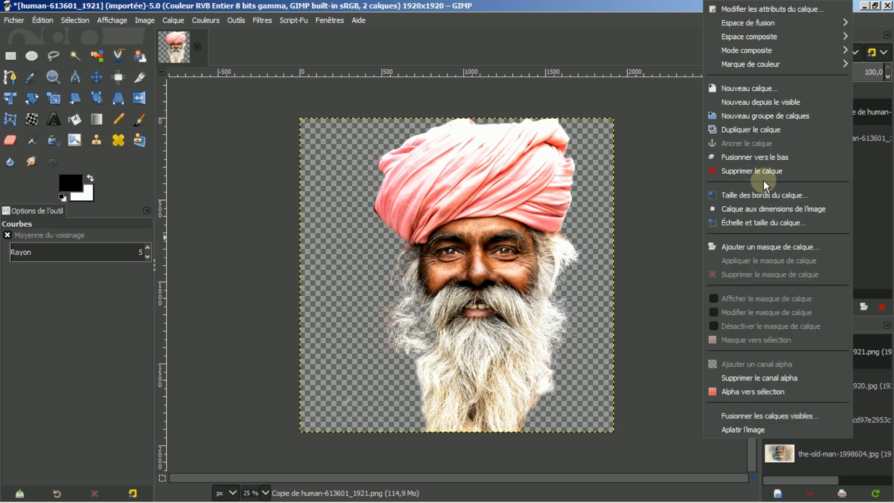
click(769, 246)
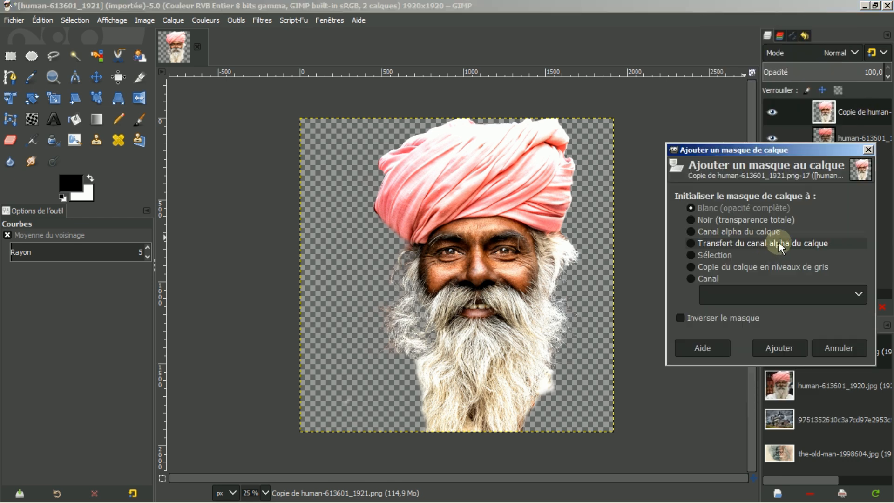
click(698, 219)
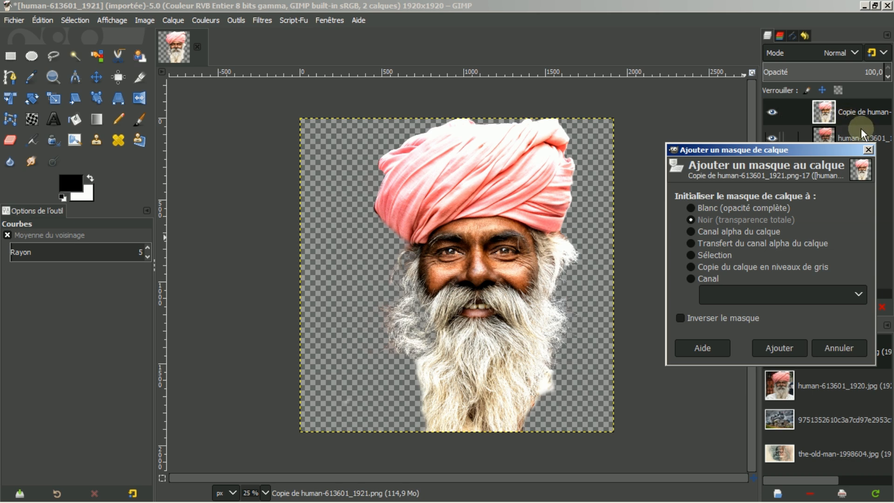
click(777, 348)
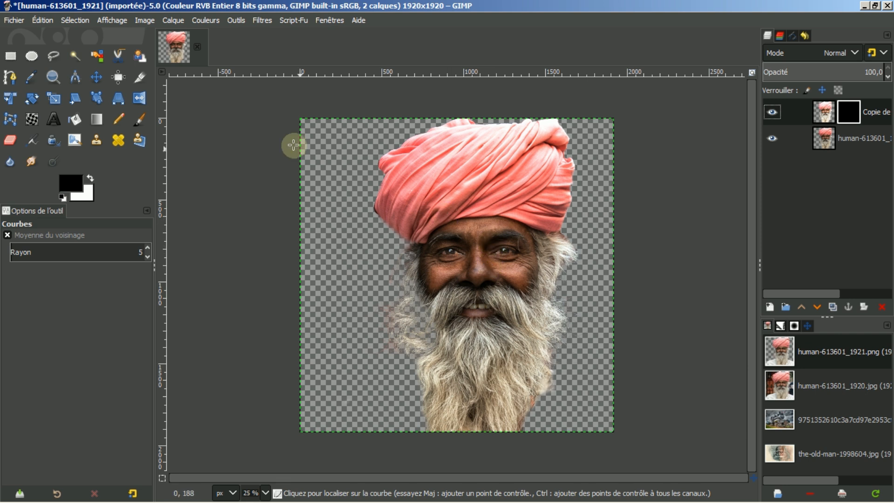
click(139, 119)
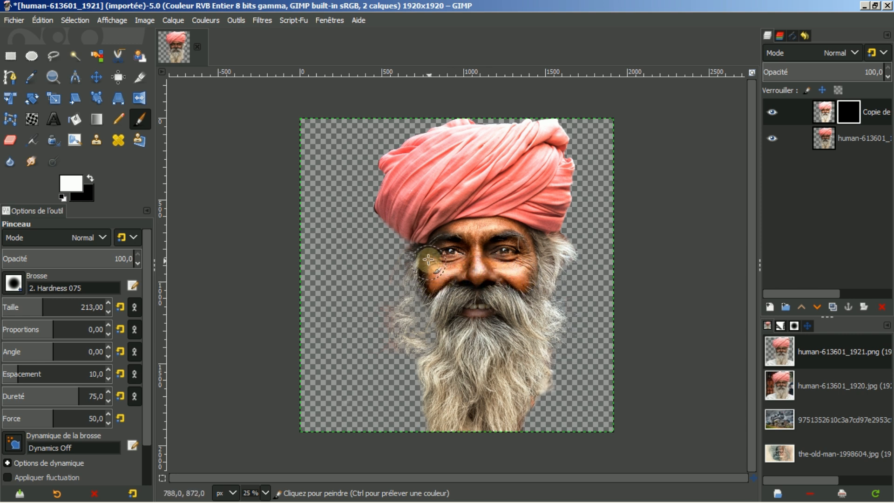
mouse_move(456, 241)
mouse_down()
mouse_move(498, 240)
mouse_move(478, 287)
mouse_up()
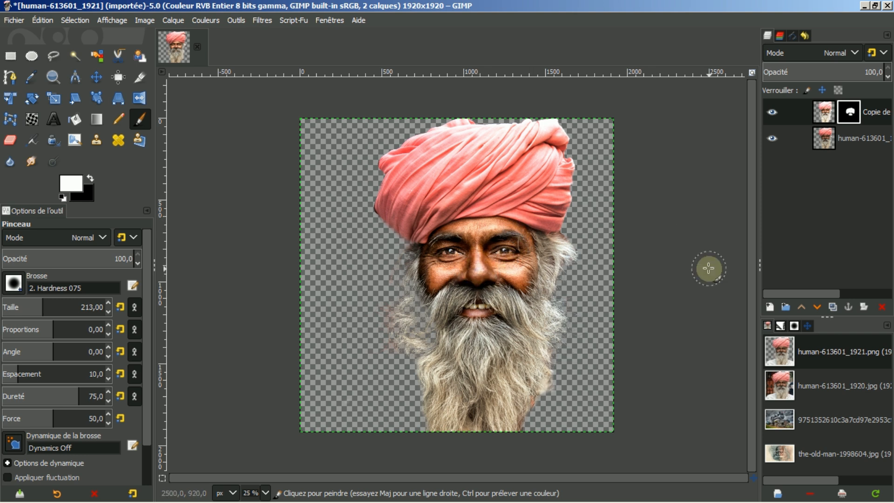
Step: Merge the masked copy down, duplicate the merged layer, and hide the lower one
click(824, 116)
right_click(824, 116)
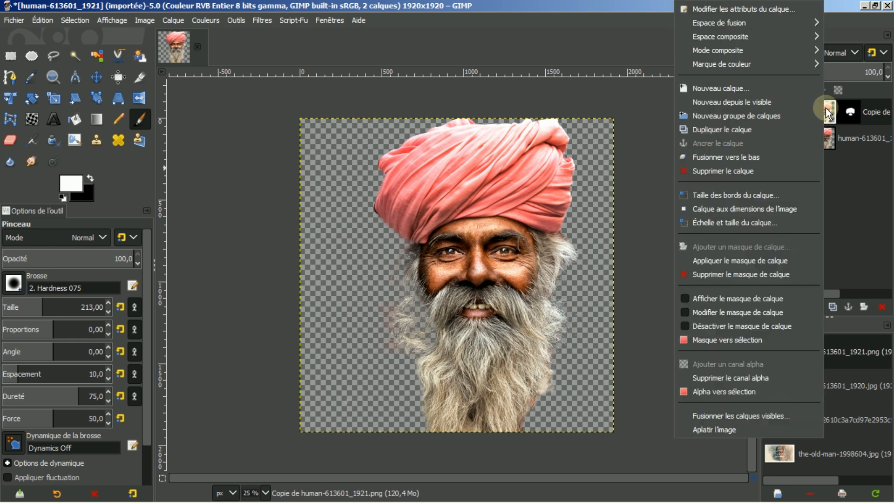
click(736, 158)
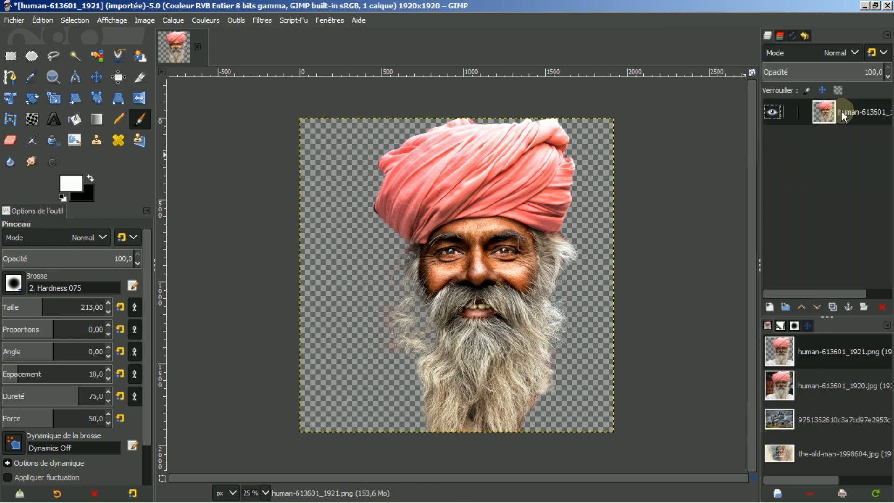
click(832, 306)
click(773, 137)
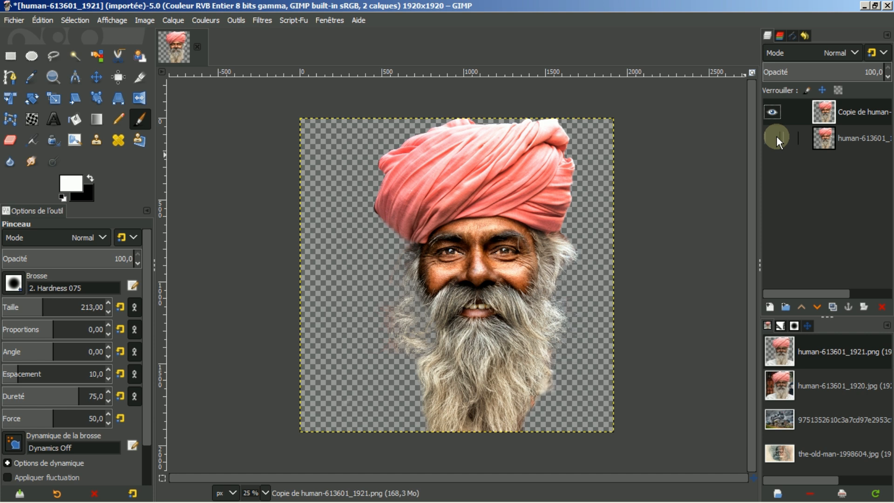
Step: Apply the G'MIC-Qt Simple Local Contrast filter from the Details category to the duplicated portrait layer
click(260, 21)
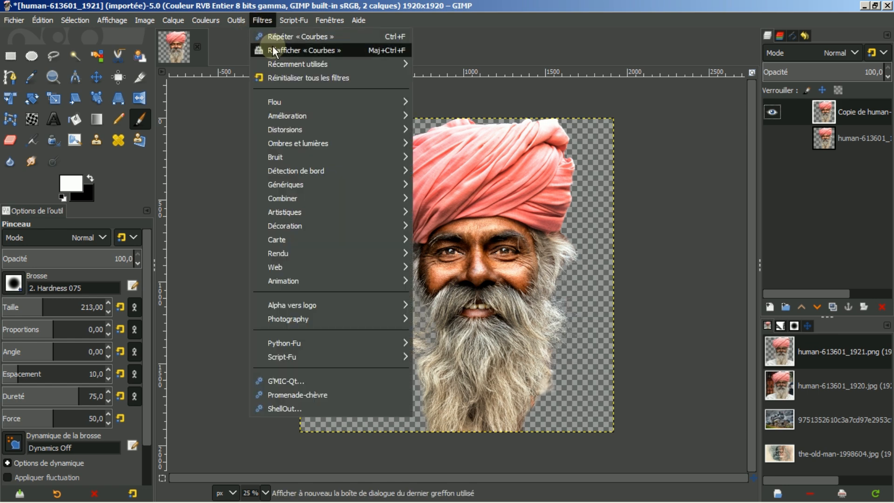
click(275, 378)
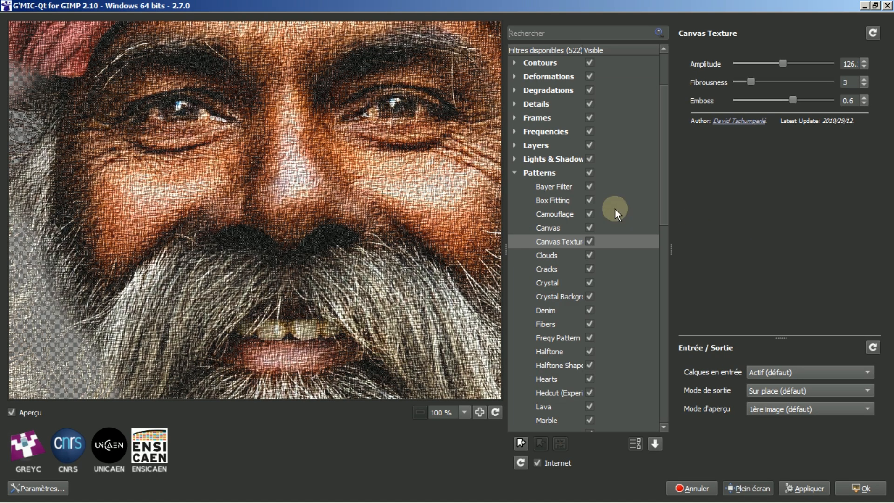
click(515, 172)
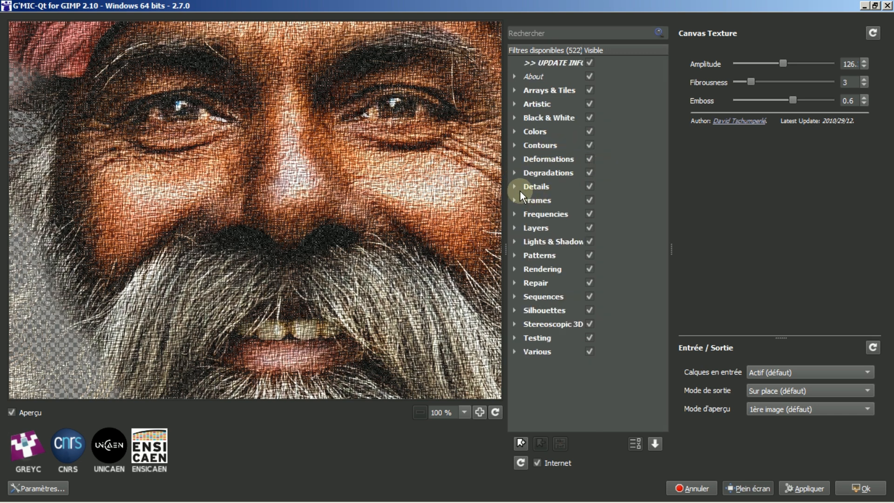
click(514, 186)
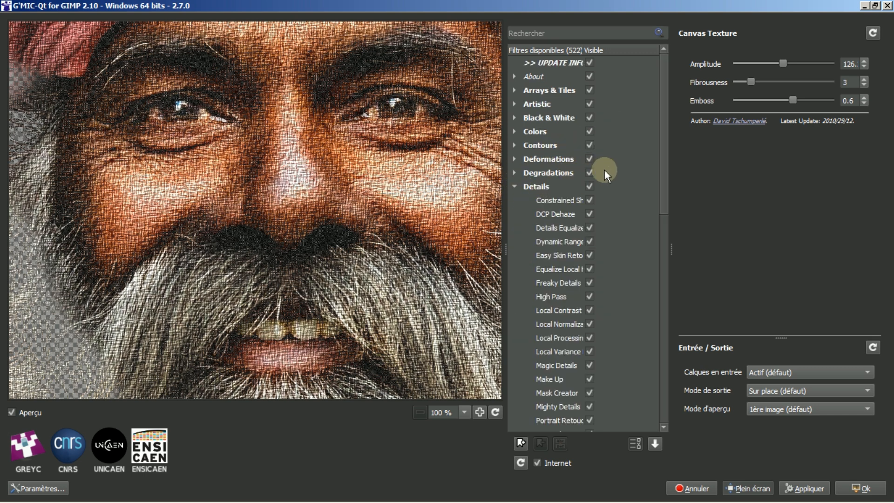
scroll(553, 263, down, 12)
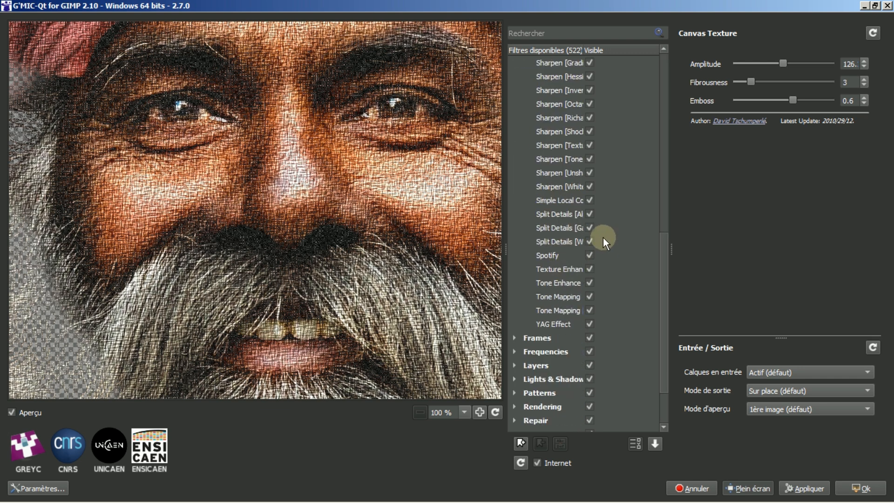
scroll(602, 237, up, 1)
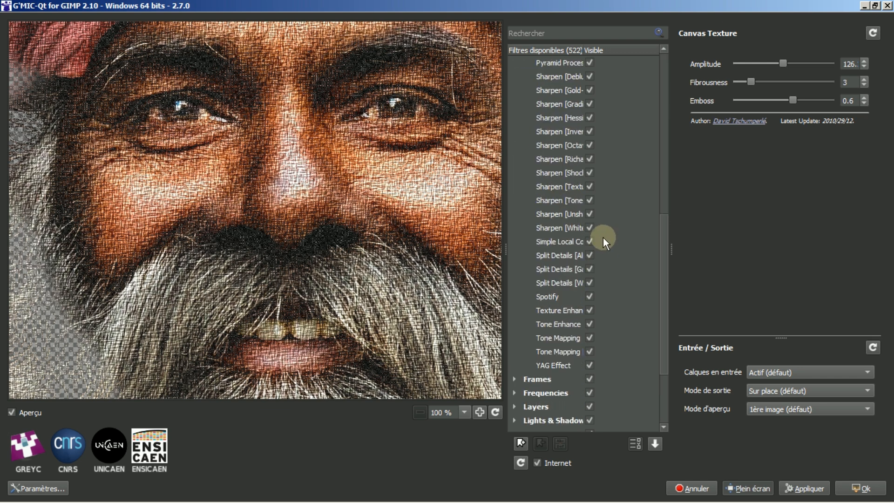
click(560, 241)
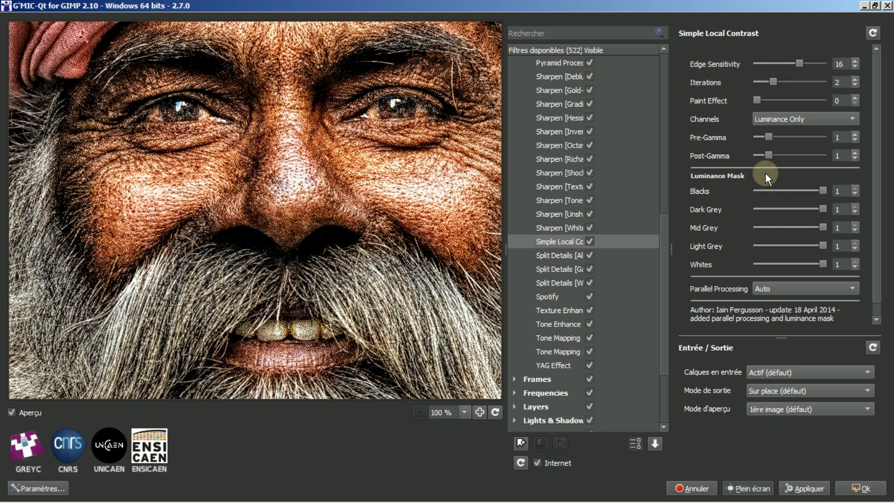
click(803, 490)
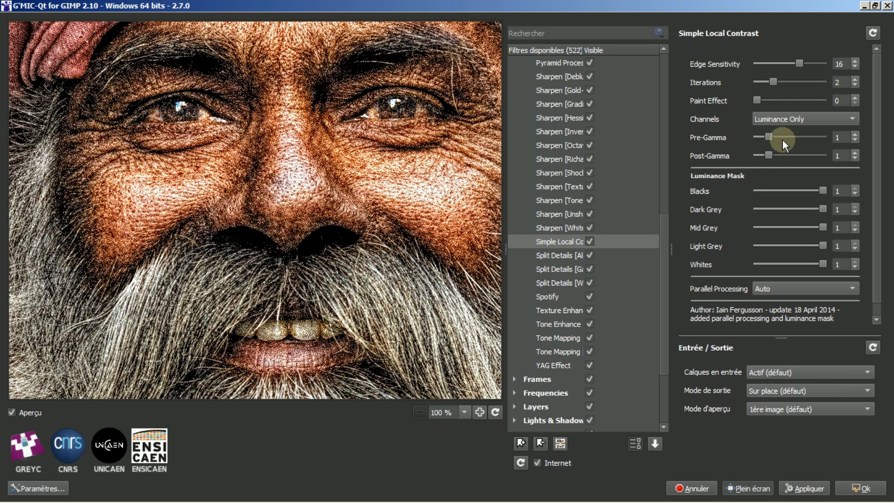
Step: Apply the Dream Smoothing filter from the Artistic category to the same layer and return to the image
drag(664, 247, 675, 85)
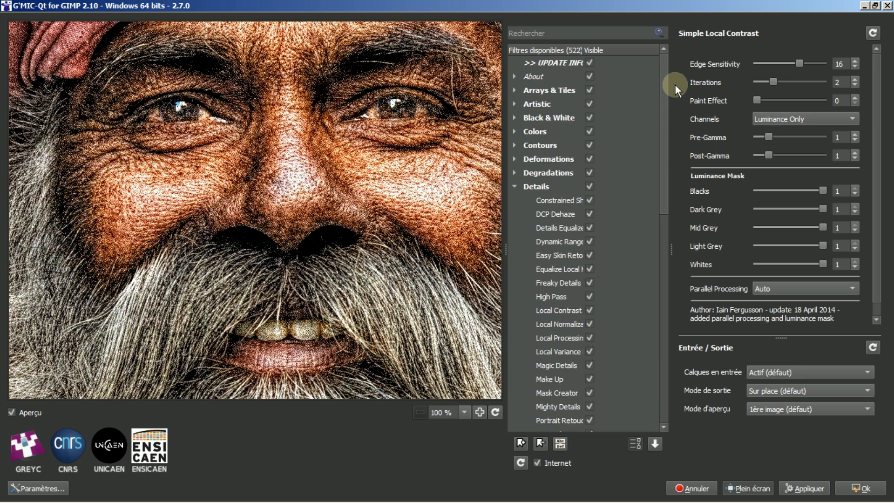
click(512, 186)
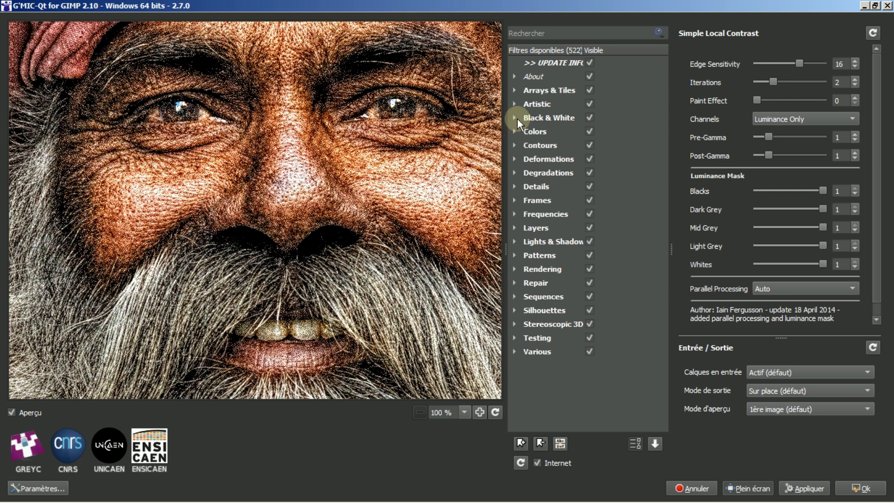
click(515, 103)
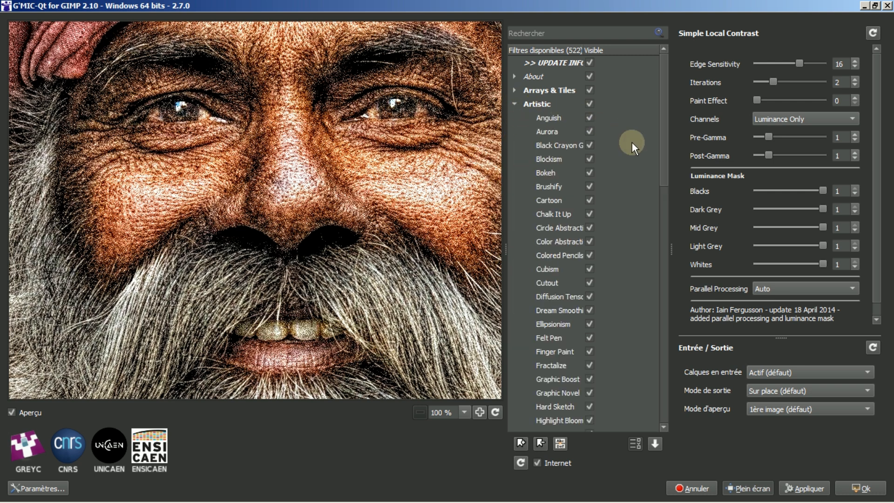
click(557, 309)
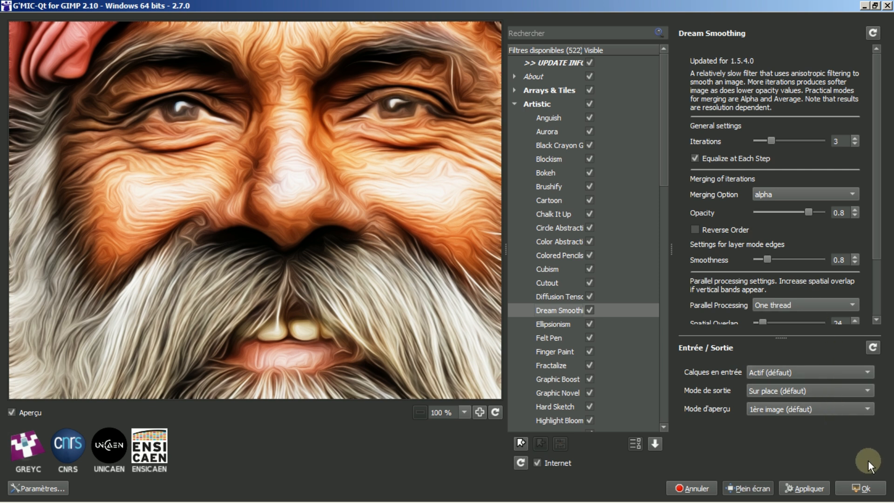
click(863, 488)
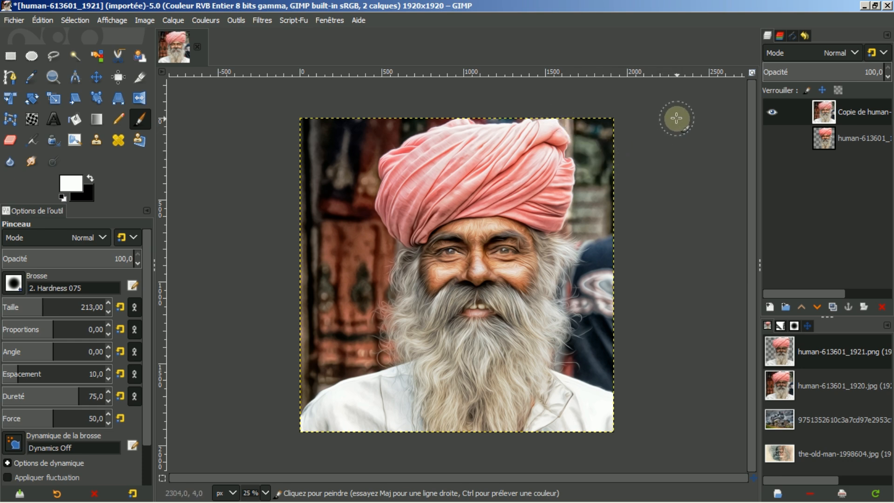
Step: Show the lower portrait layer and compare it with the smoothed copy around the face and turban by toggling the copy's visibility
scroll(537, 251, up, 2)
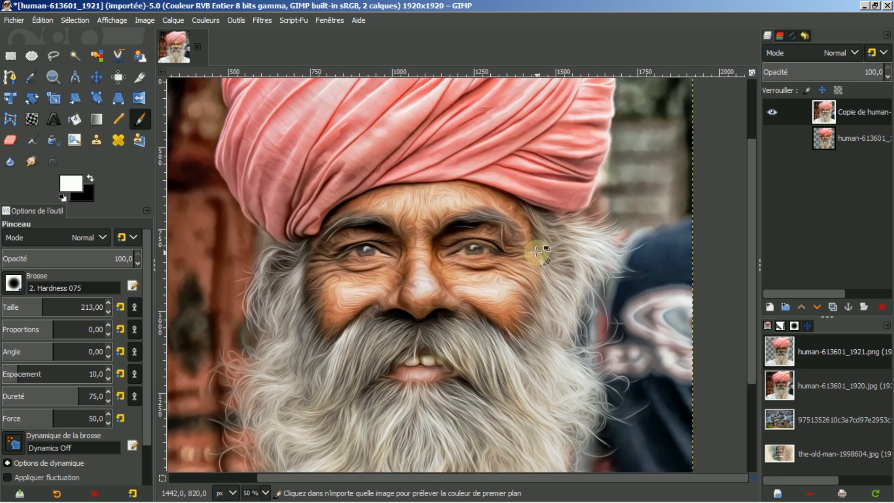
scroll(538, 251, up, 1)
click(772, 138)
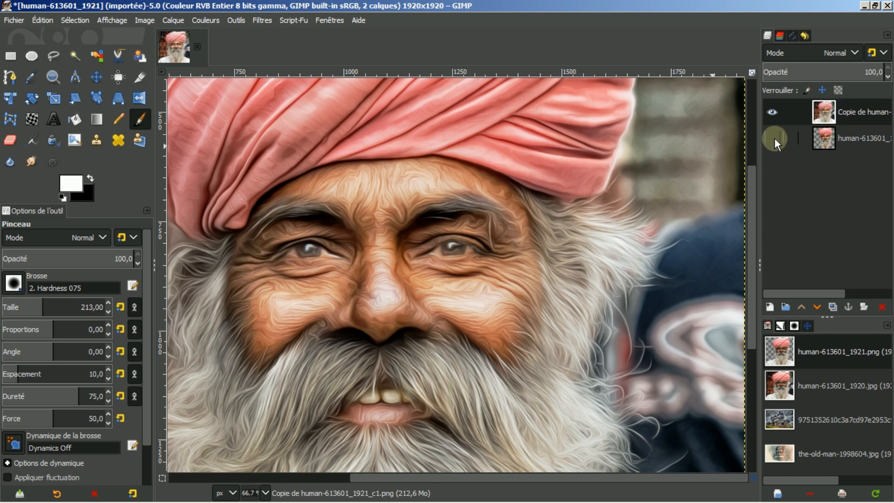
click(774, 111)
click(774, 111)
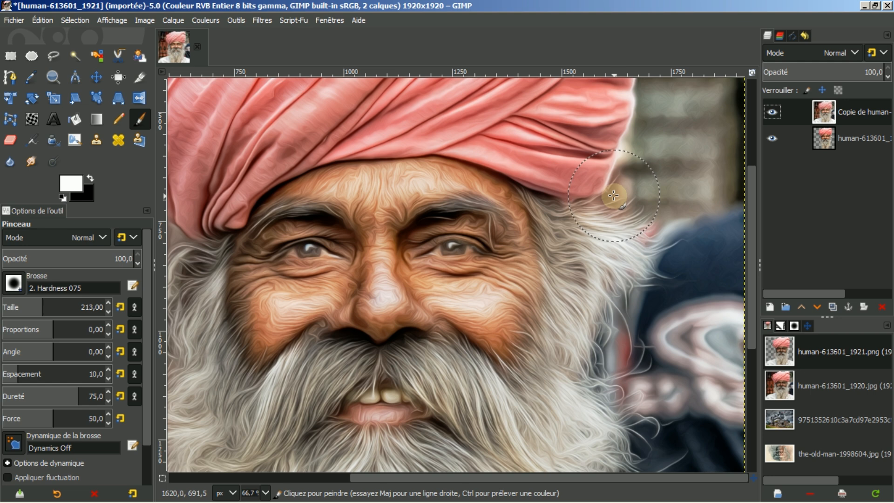
scroll(614, 196, down, 1)
key(bracketleft)
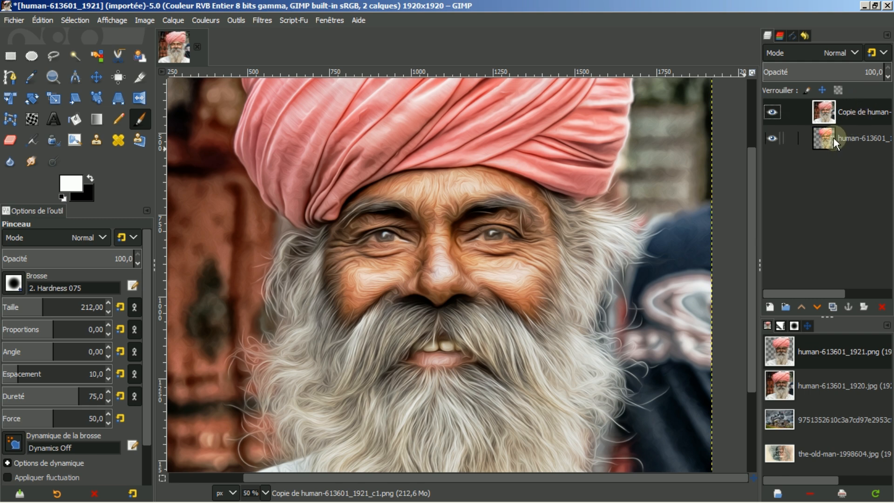
scroll(619, 172, down, 2)
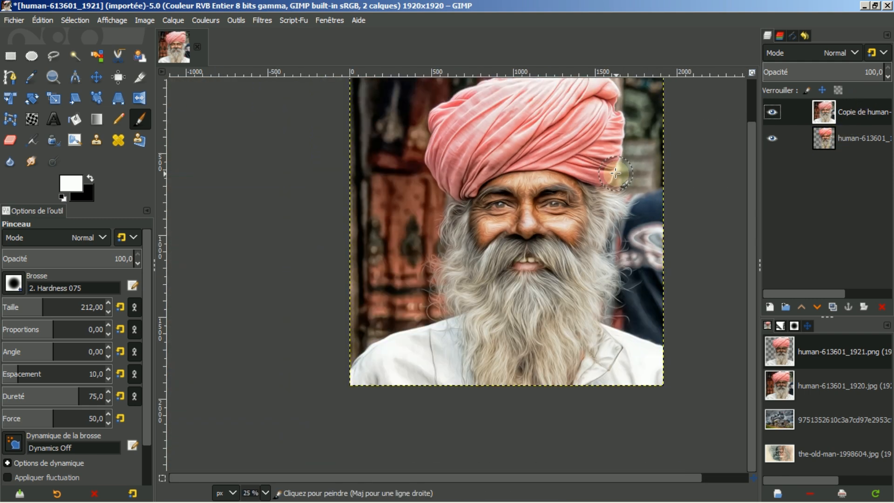
Step: Create a selection from the alpha channel of the lower portrait layer
drag(748, 183, 768, 121)
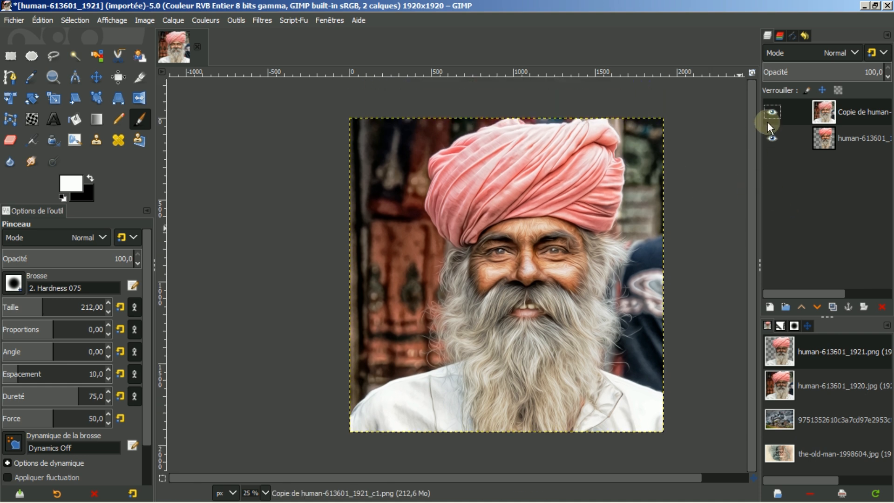
drag(635, 476, 652, 470)
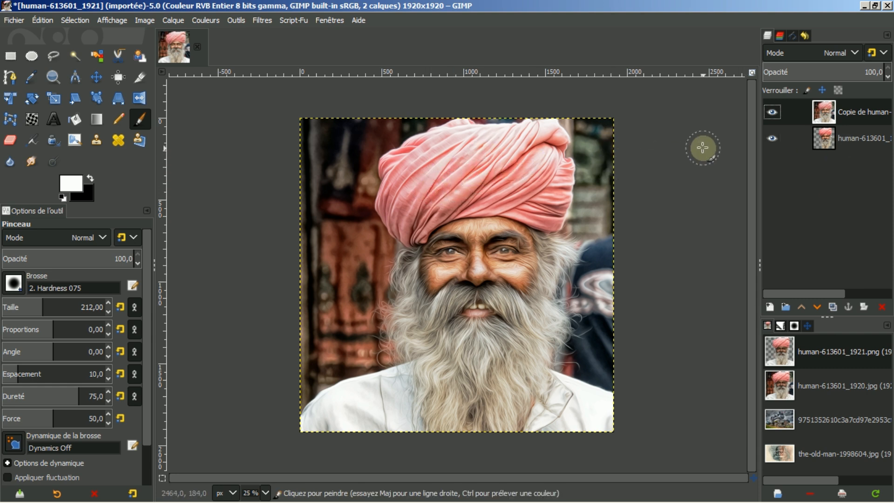
click(827, 138)
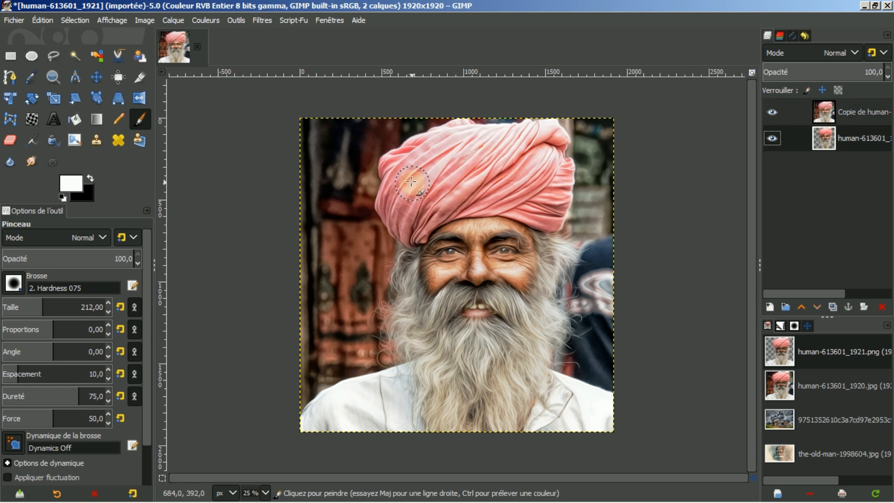
right_click(822, 138)
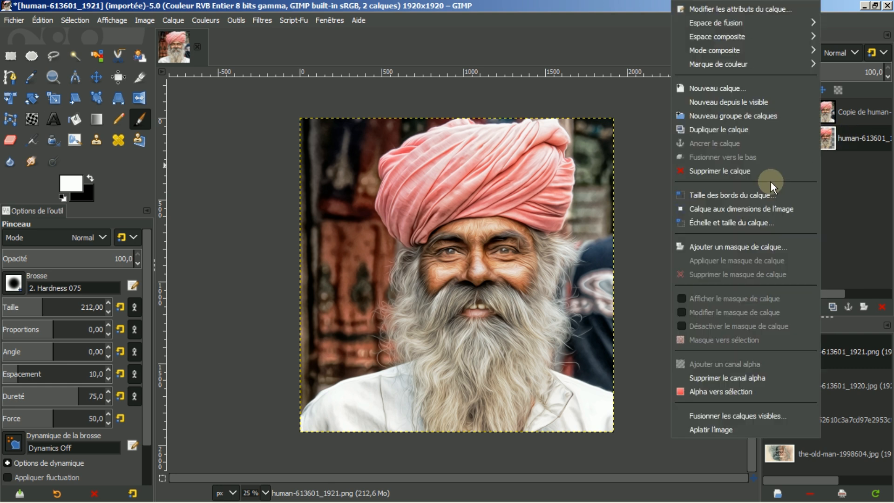
click(718, 391)
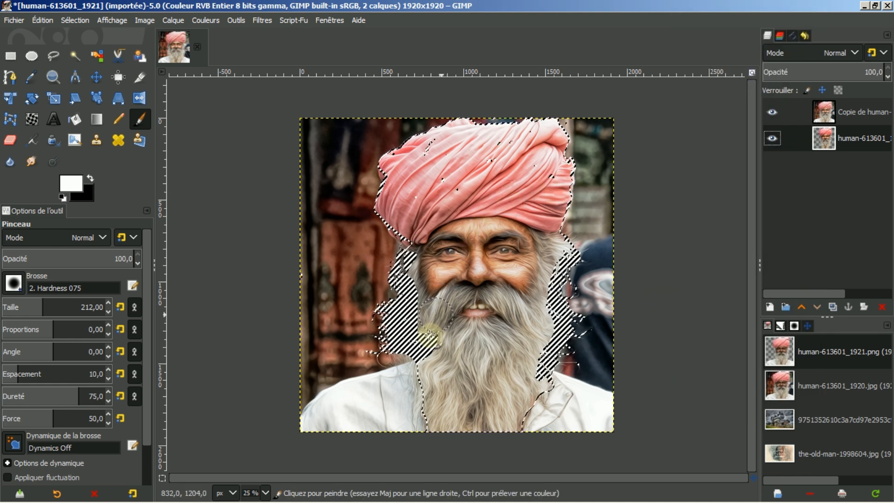
Step: Invert the selection, clear the background around the man on the upper smoothed copy, and remove the selection
click(850, 107)
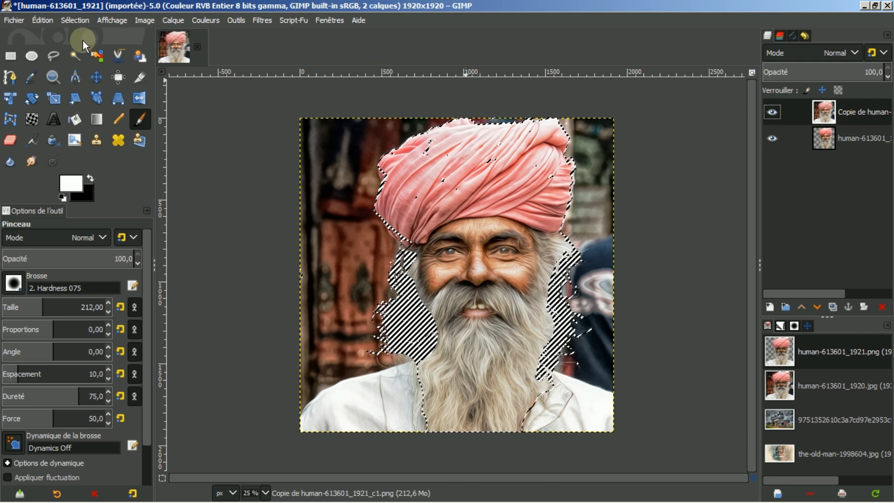
click(73, 19)
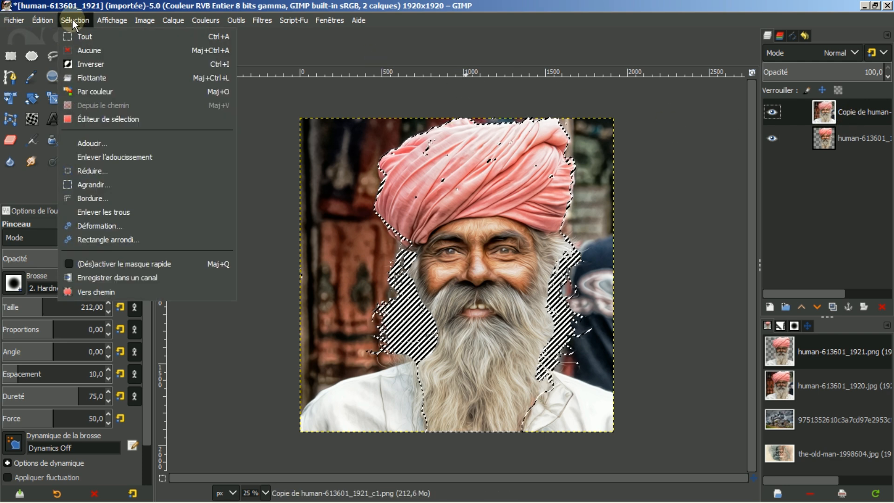
click(83, 63)
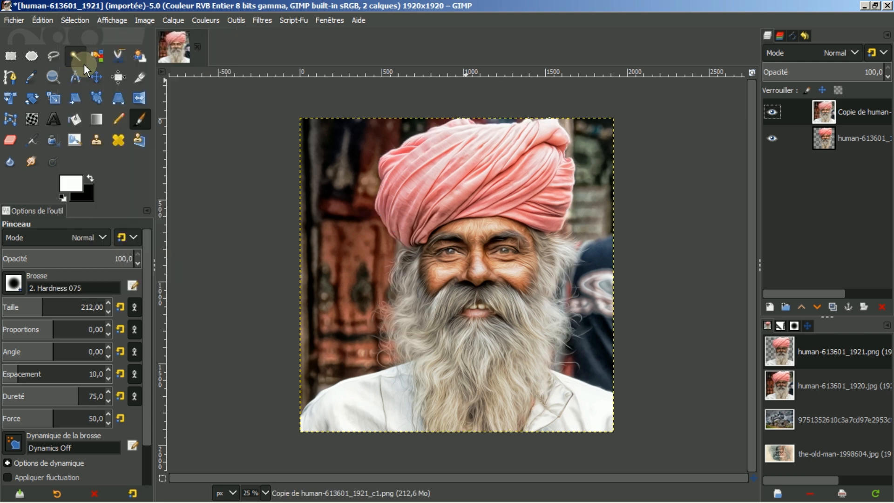
click(45, 19)
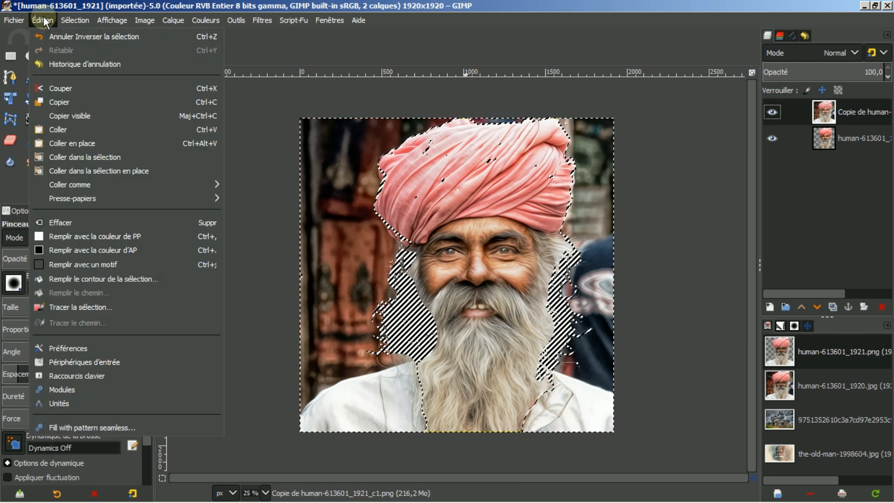
click(49, 222)
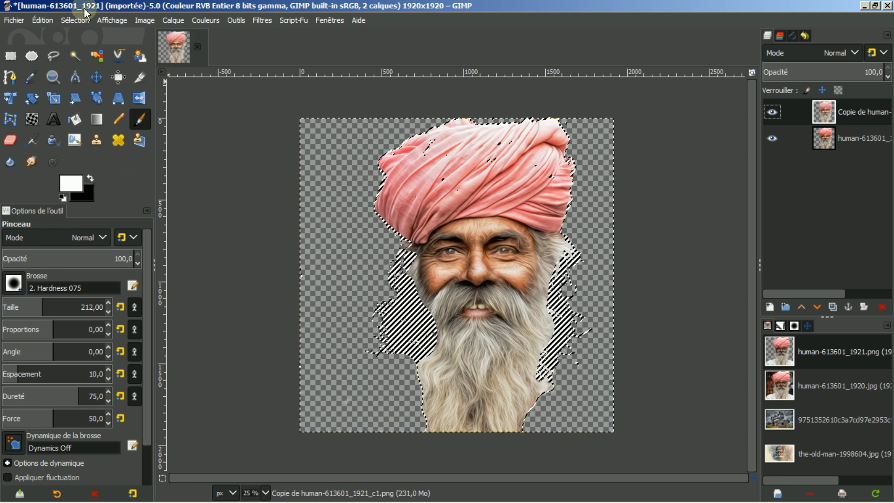
click(74, 20)
click(90, 51)
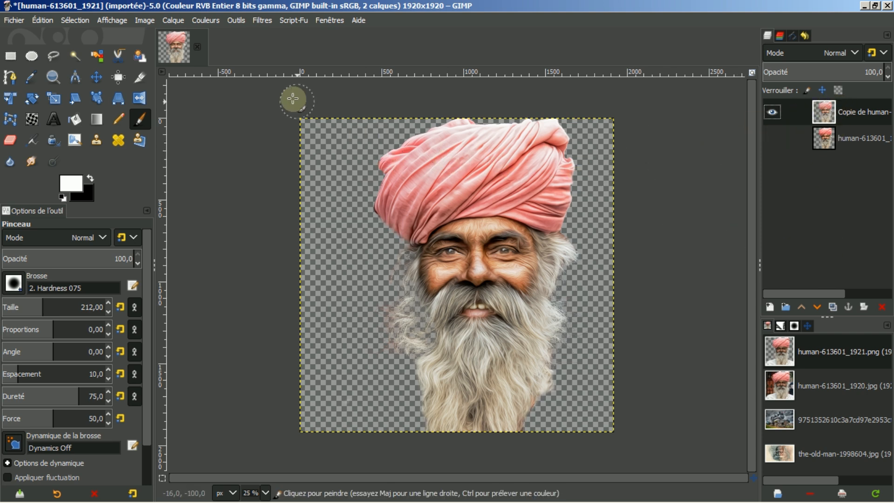
Step: Draw a crop rectangle covering the whole 1920 × 1920 px image
click(139, 80)
click(72, 249)
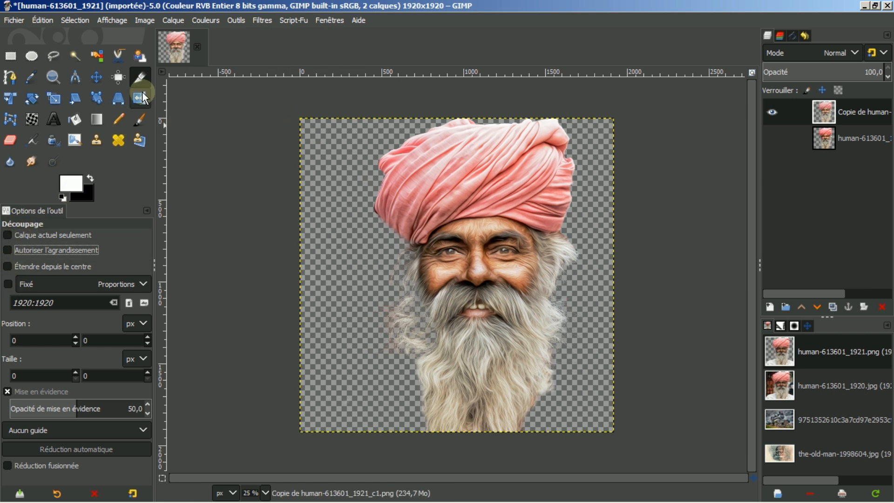
drag(334, 139, 698, 464)
drag(495, 158, 493, 128)
drag(353, 223, 301, 240)
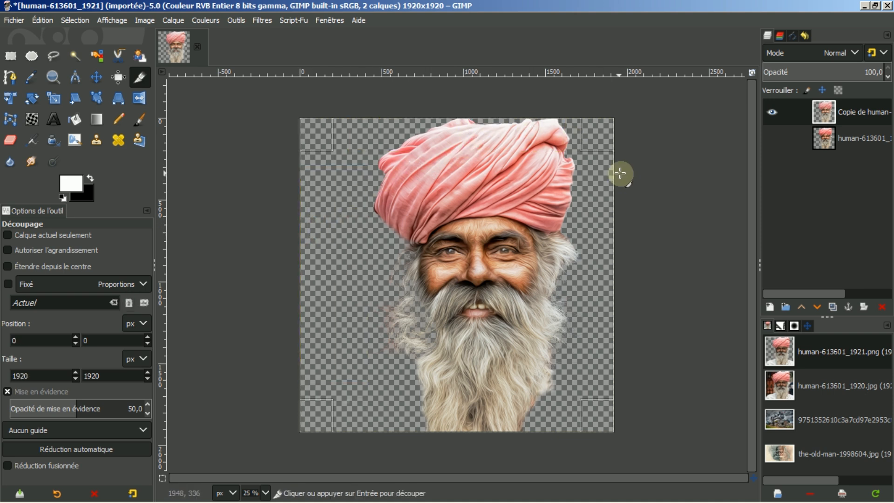
Step: Allow the crop to grow, extend it above and to both sides of the portrait to 2508 × 2124 px, and apply it
click(7, 251)
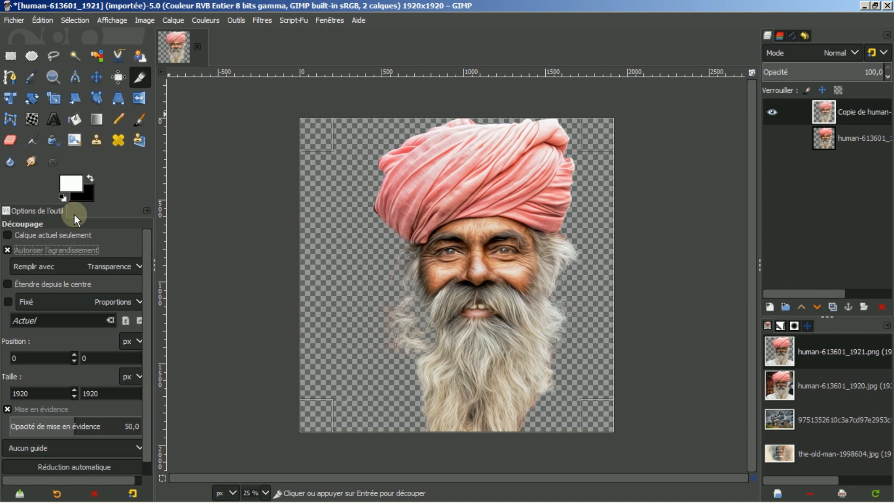
drag(463, 129, 465, 95)
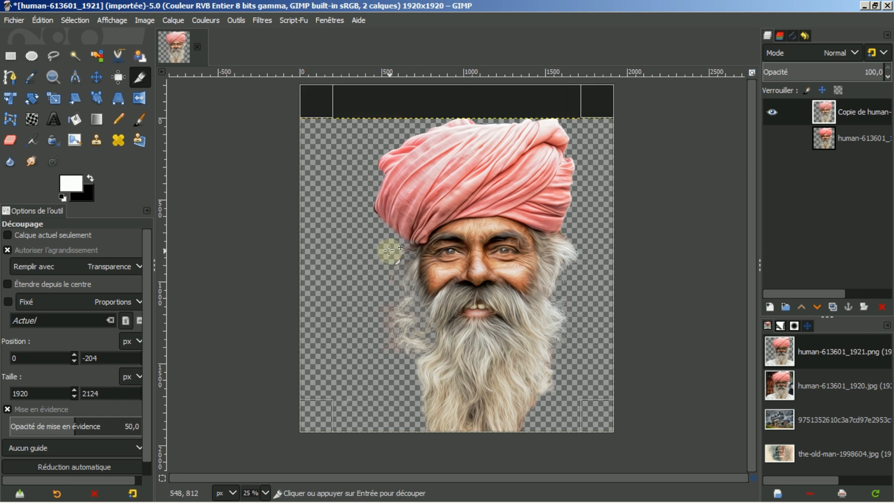
drag(317, 250, 284, 243)
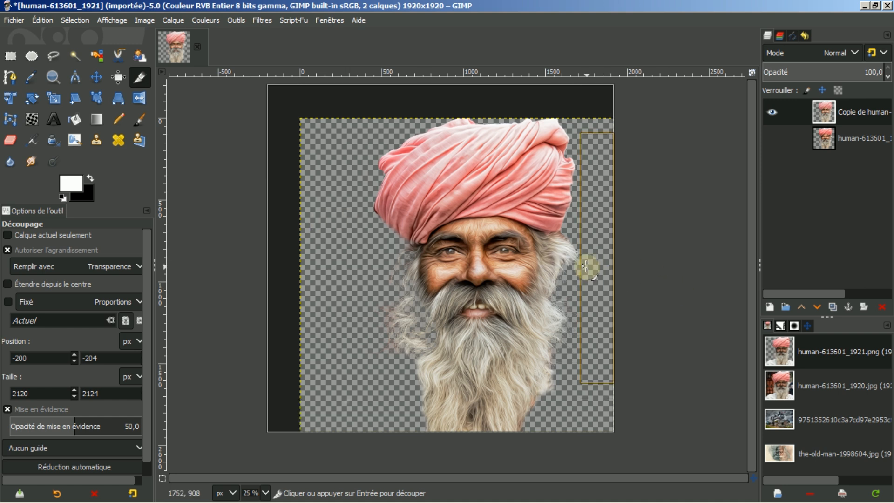
drag(592, 260, 655, 277)
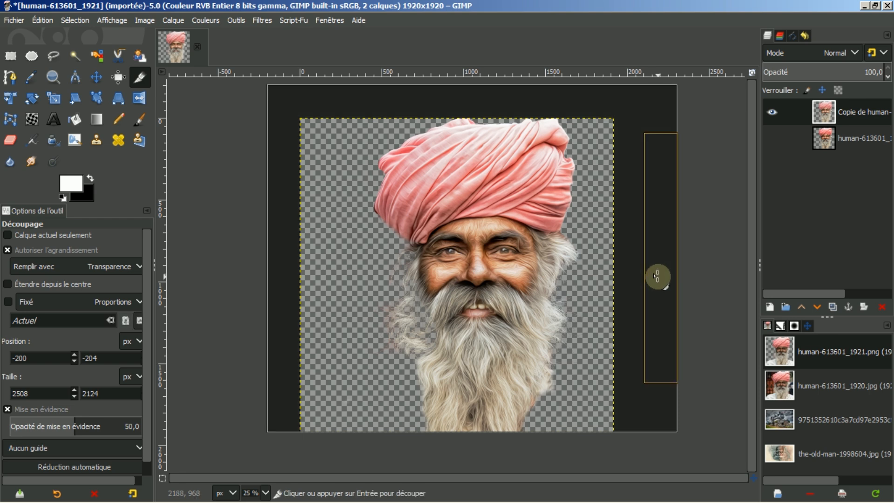
click(499, 252)
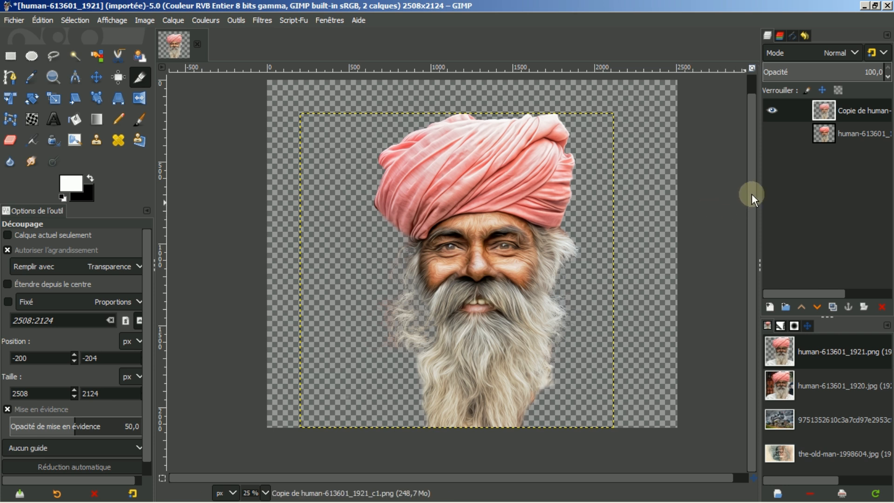
Step: Resize both the upper copy and the lower portrait layer to the image size
scroll(751, 194, up, 2)
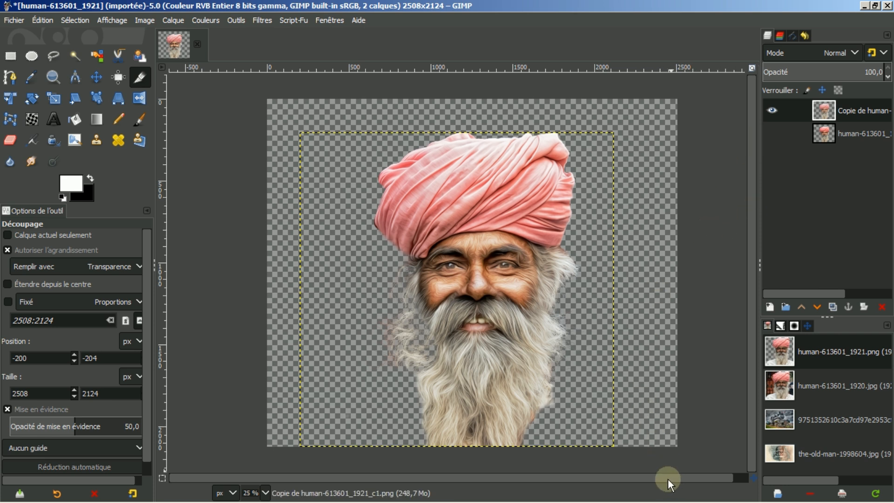
scroll(675, 475, right, 1)
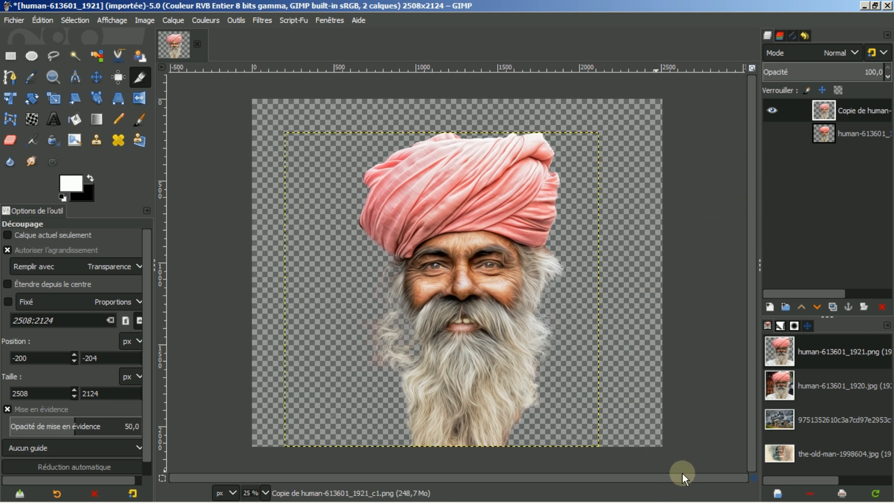
right_click(853, 108)
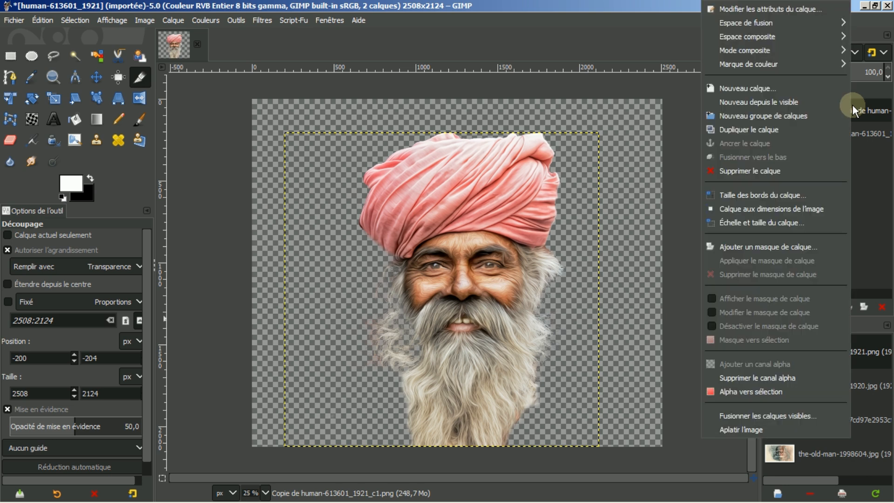
click(762, 209)
click(835, 130)
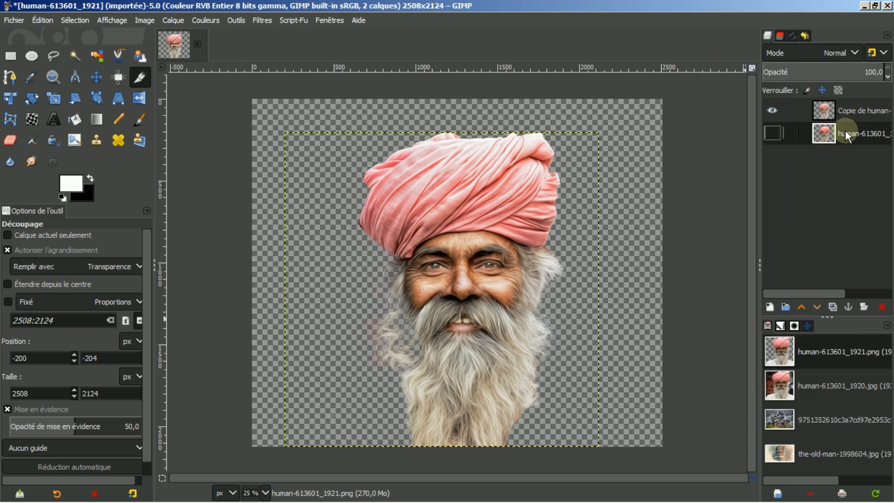
right_click(844, 131)
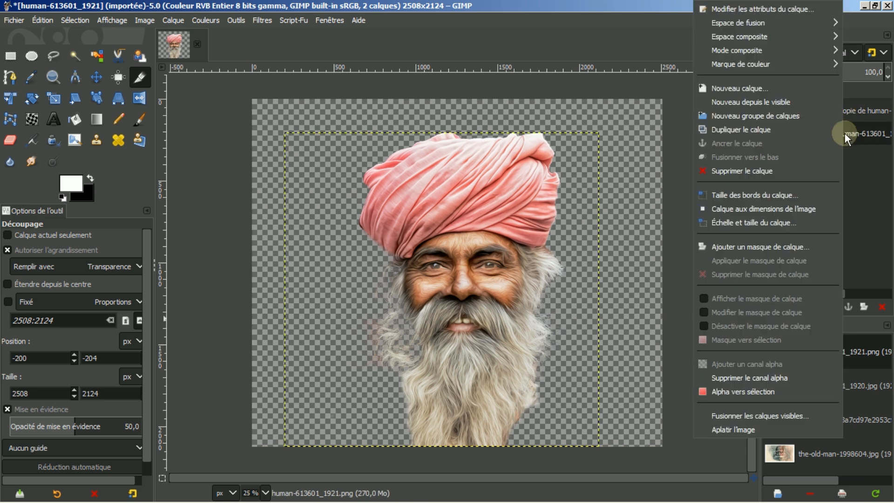
click(769, 208)
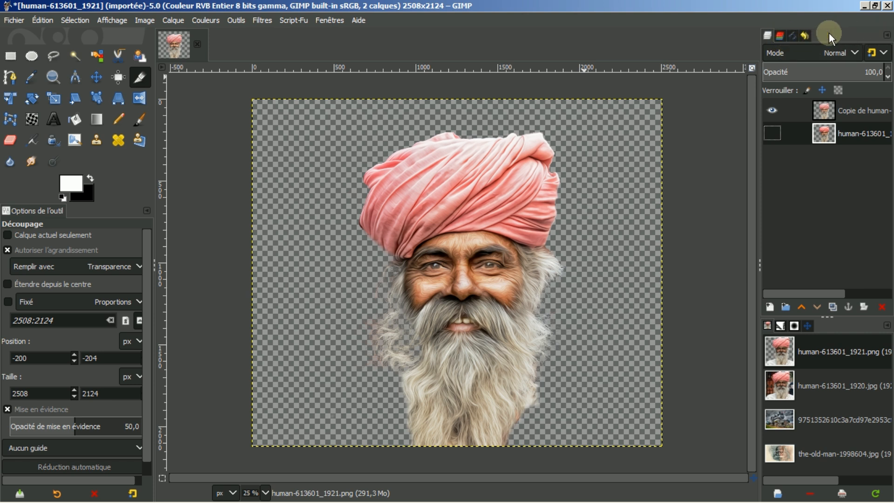
Step: Add the Palettes dialog to the layers dock and create a new, empty palette
click(886, 36)
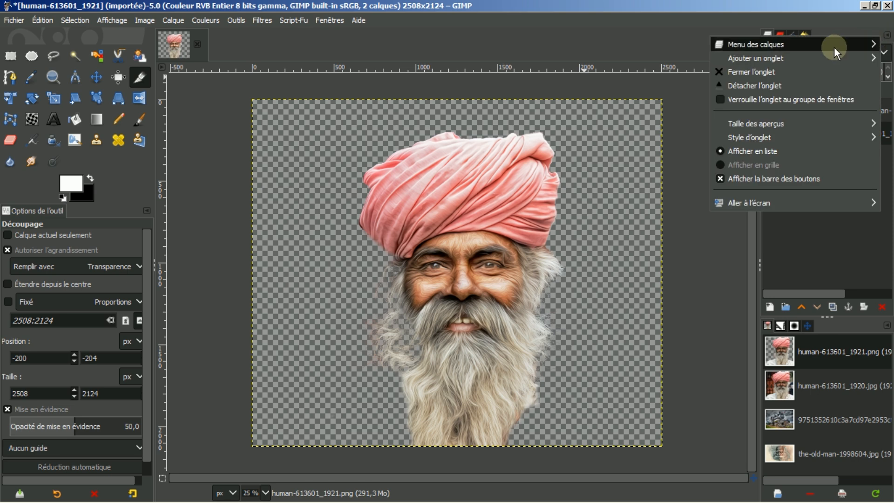
mouse_move(780, 60)
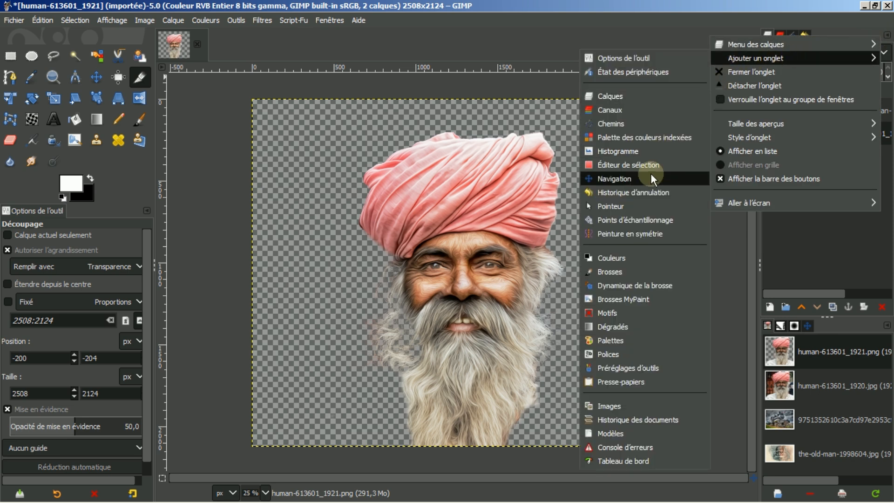
click(607, 341)
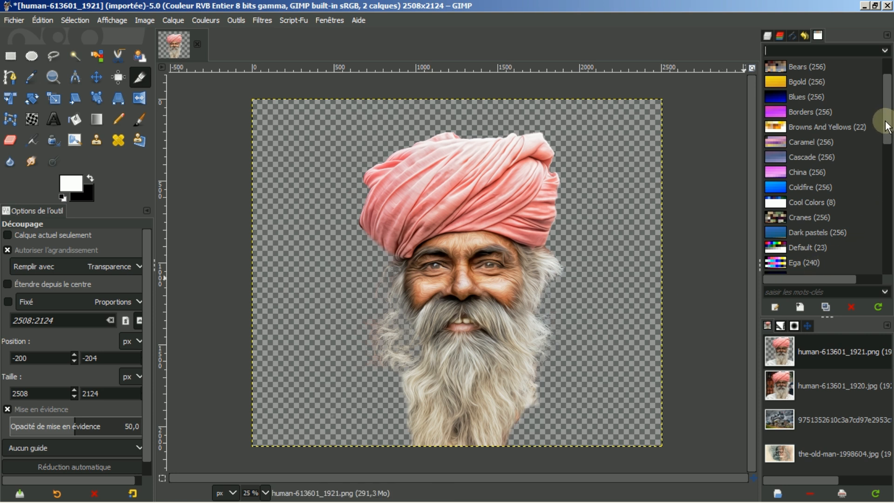
scroll(887, 111, up, 2)
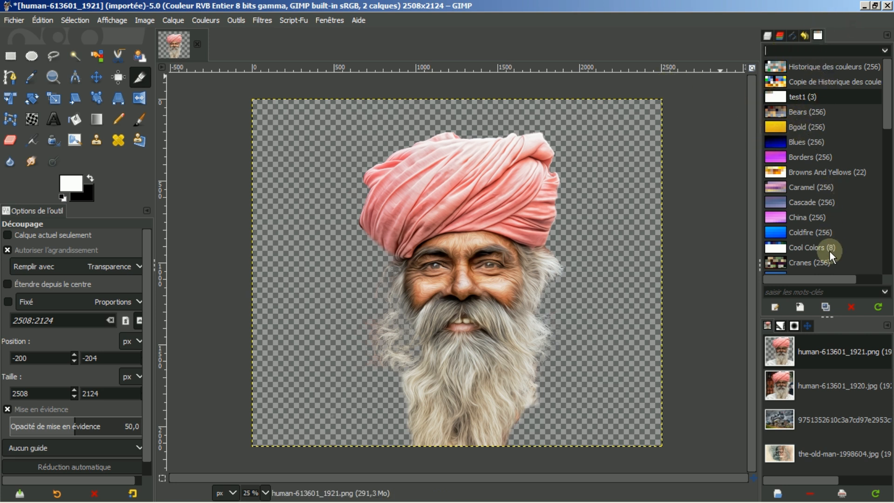
click(802, 308)
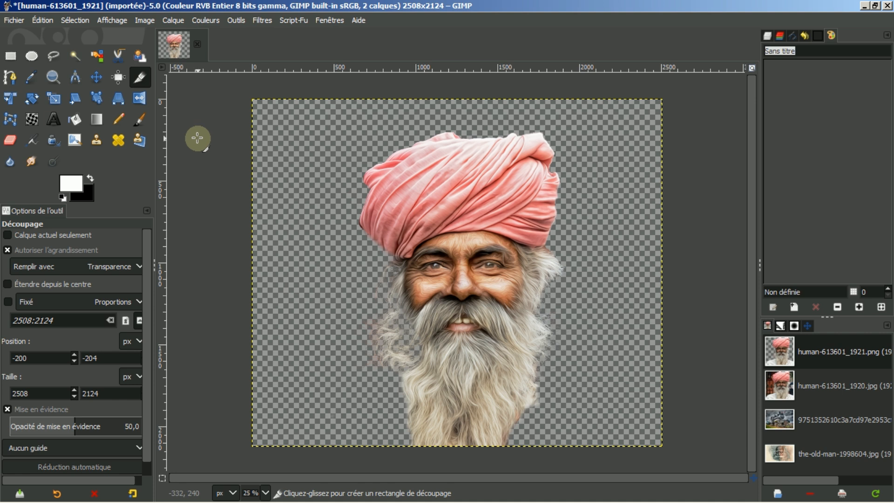
Step: Sample the turban's red (d35855) and the cheek's orange-brown (bd5c36) and add both colours to the new palette
click(27, 77)
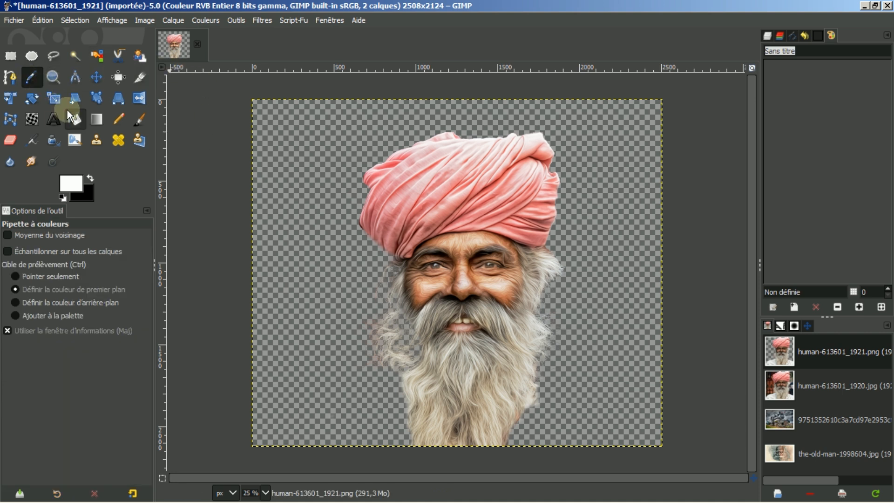
click(447, 212)
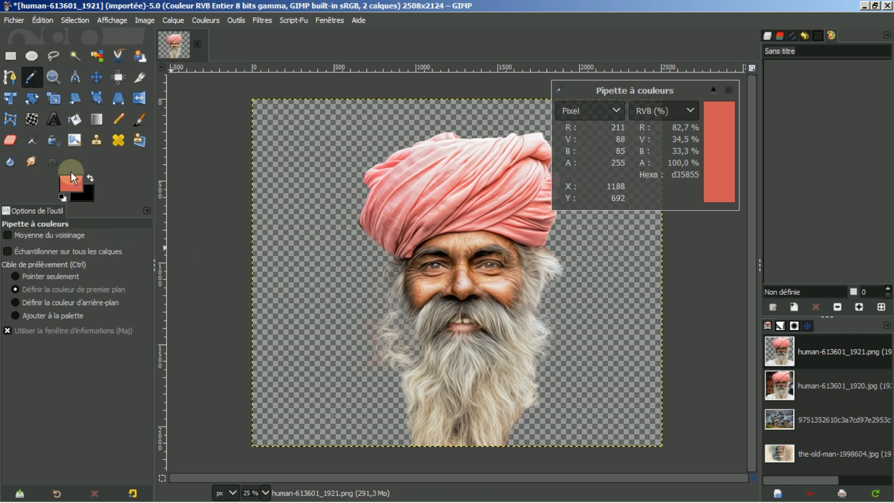
click(794, 307)
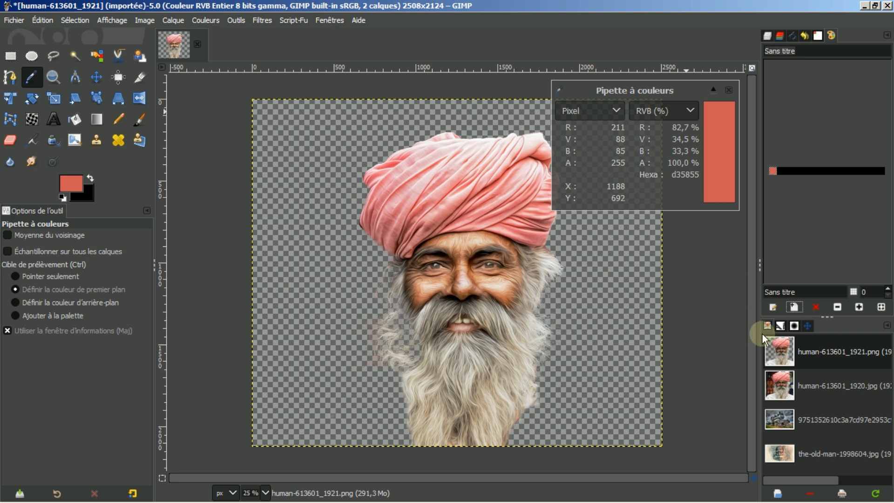
click(728, 90)
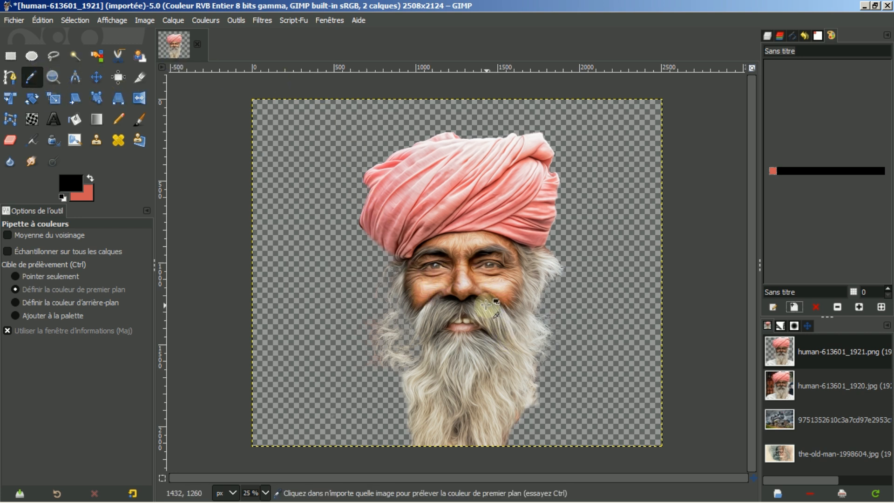
drag(502, 300, 503, 295)
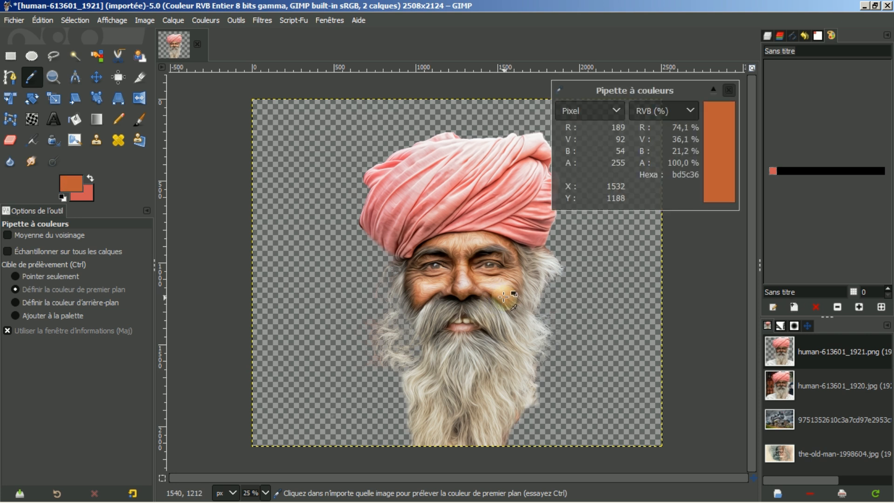
click(794, 308)
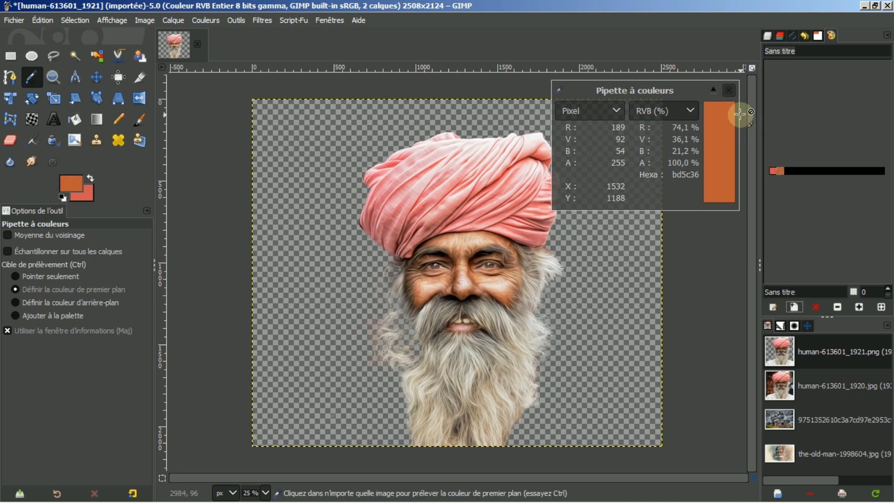
Step: Remove the orange-brown colour from the untitled palette and close the palette editor
click(729, 89)
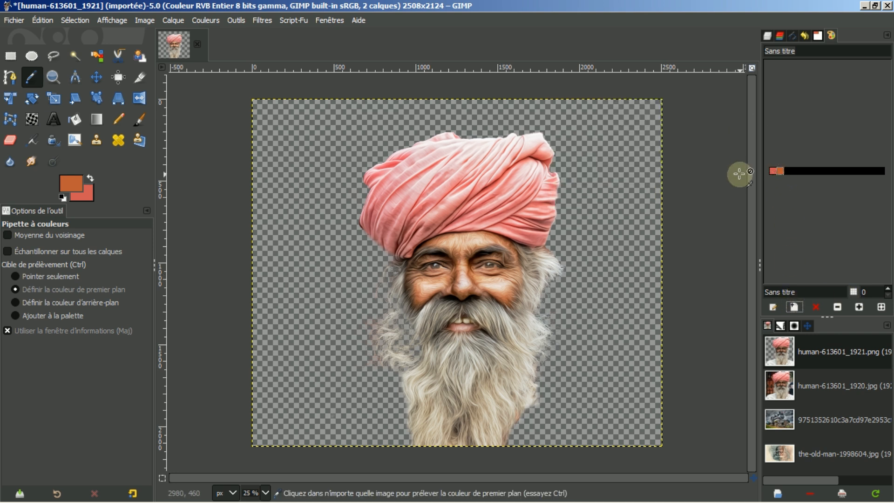
click(815, 307)
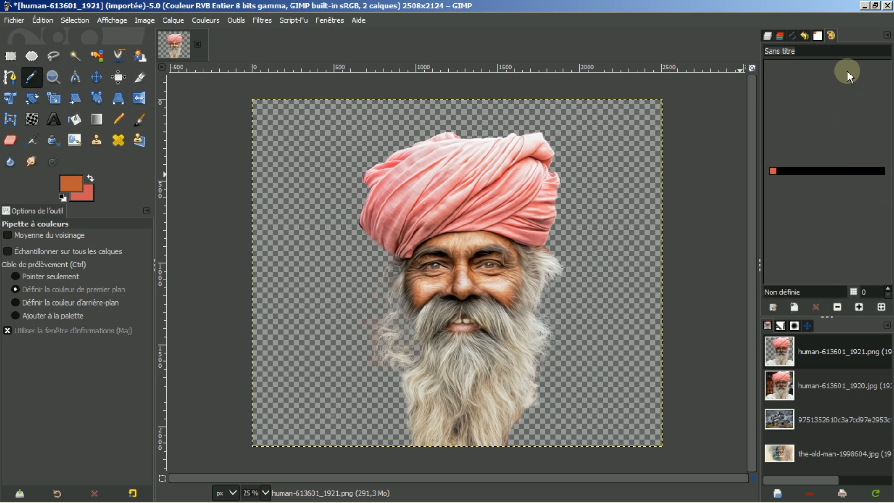
click(830, 35)
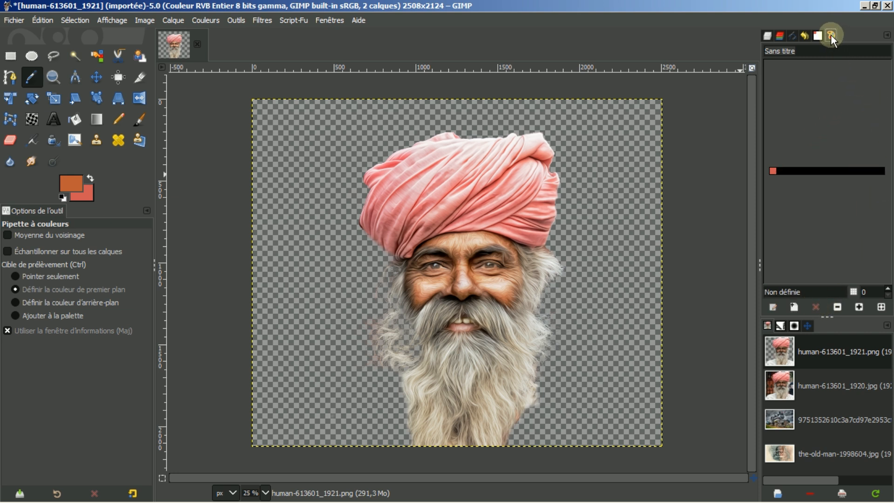
click(886, 37)
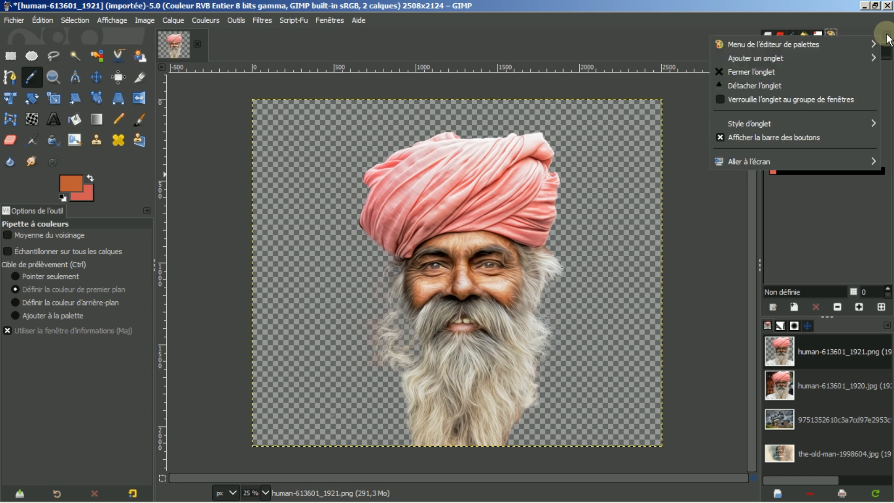
click(781, 72)
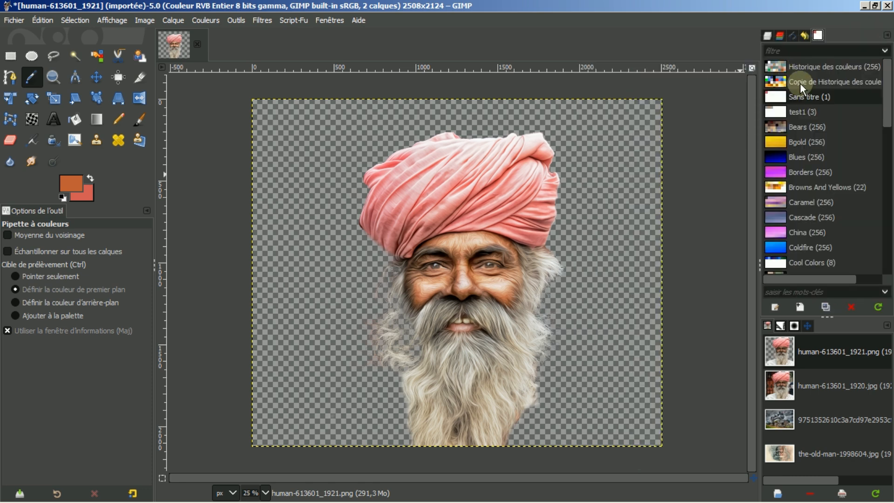
Step: Open the untitled palette in the palette editor and close the editor again
click(797, 95)
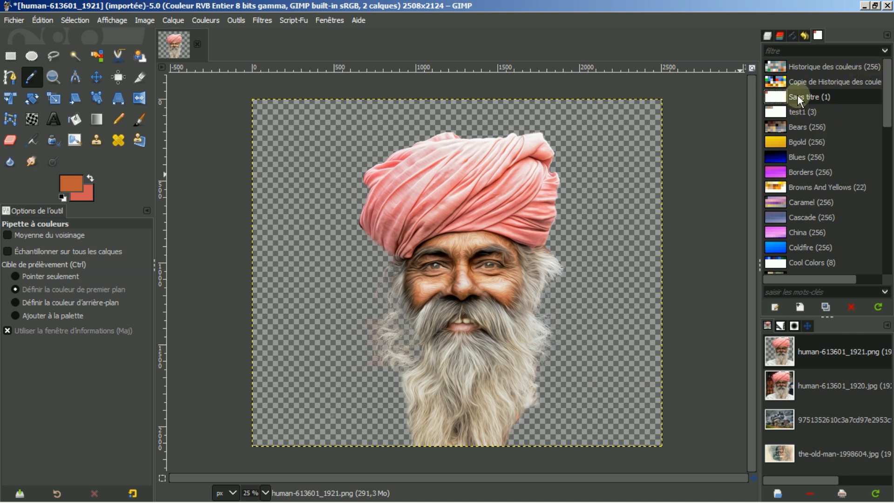
click(775, 305)
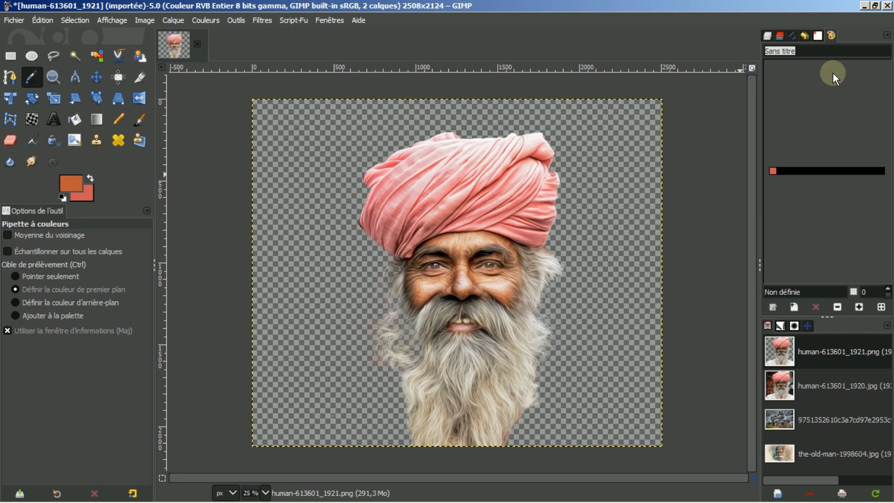
click(887, 34)
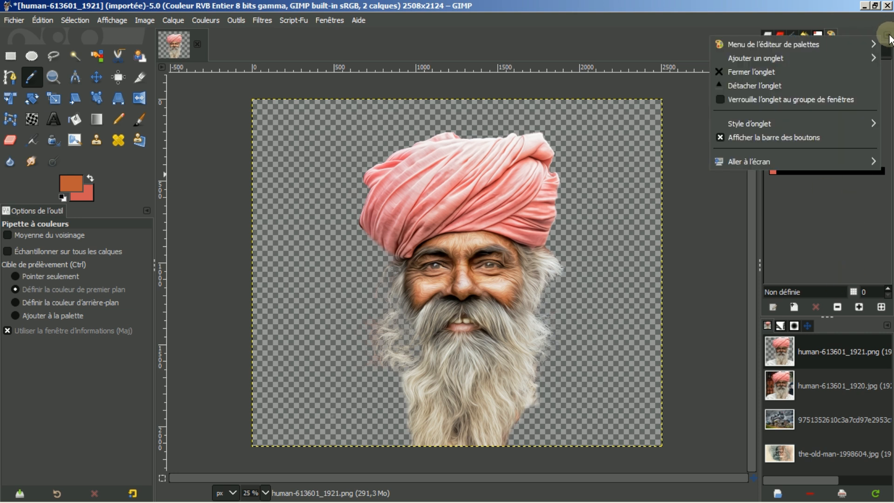
click(769, 71)
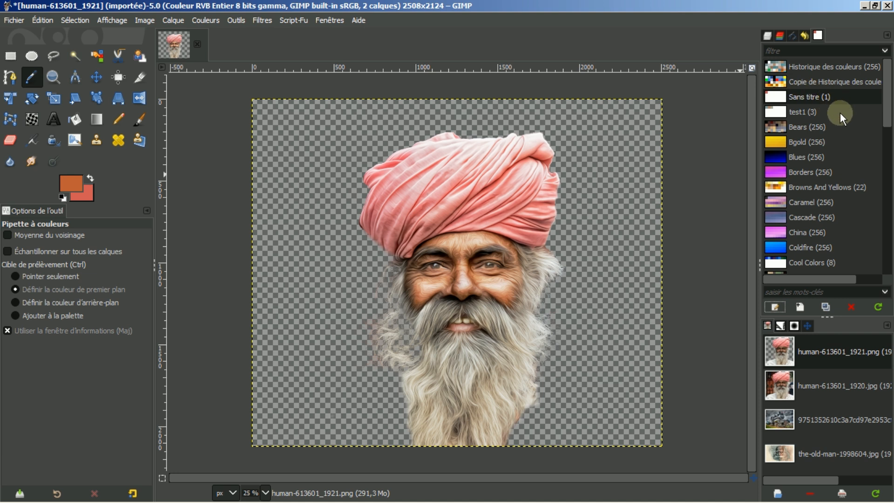
Step: Open the test1 palette for editing and arrange its enlarged swatches in 1 column
click(770, 111)
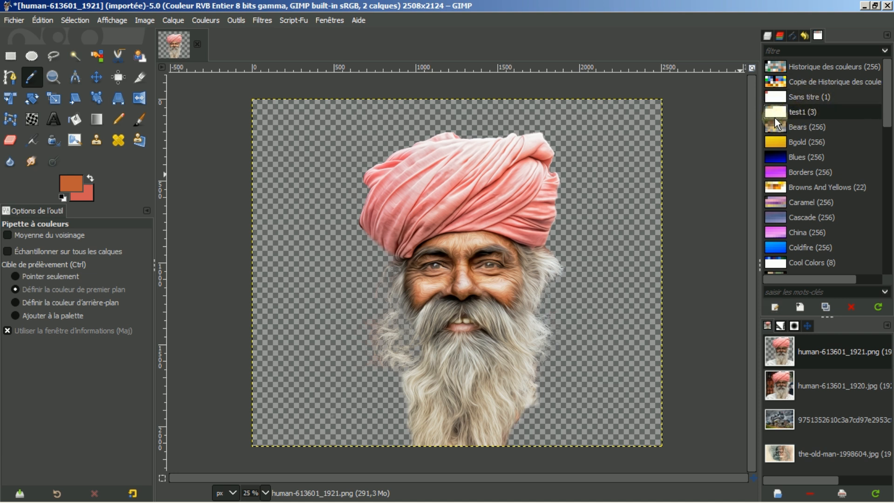
click(773, 308)
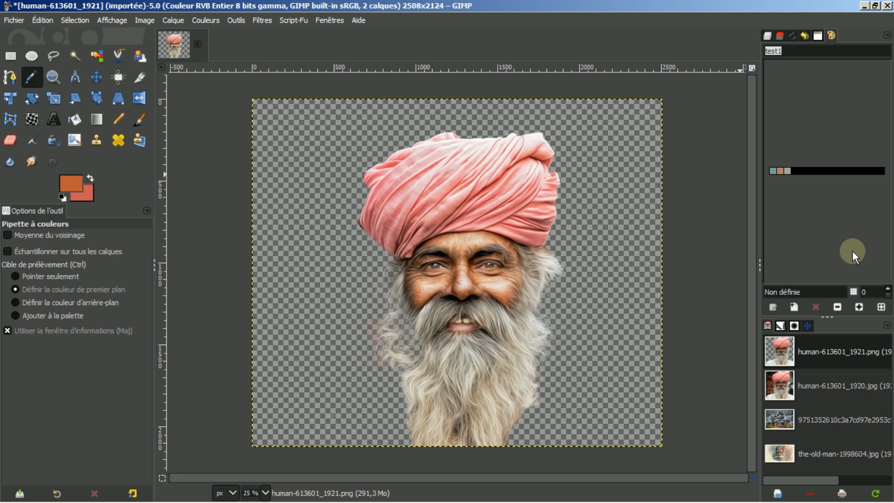
click(881, 307)
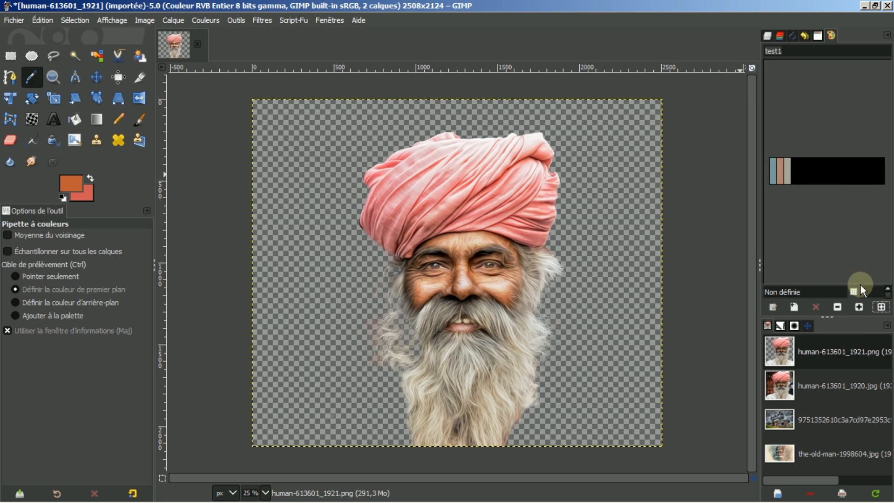
click(887, 289)
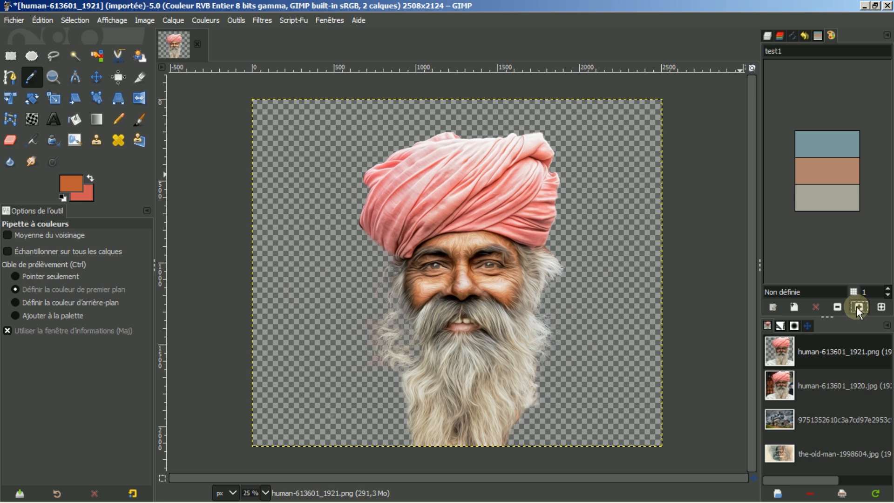
click(836, 306)
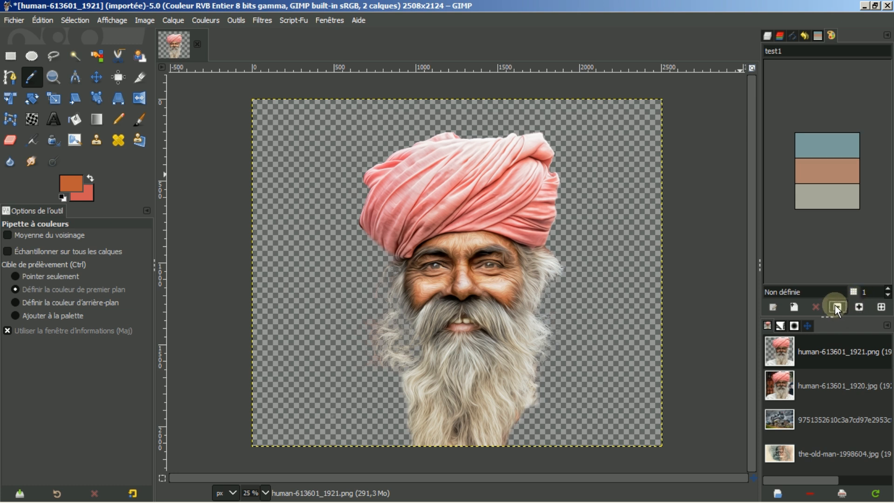
click(858, 307)
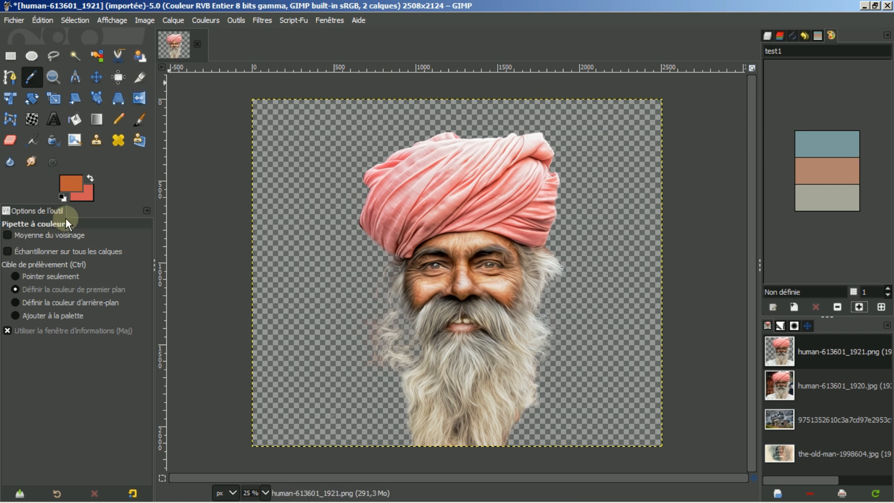
Step: Create a transparent 2508 × 2124 px layer between the two portrait layers and fill it with white
click(63, 199)
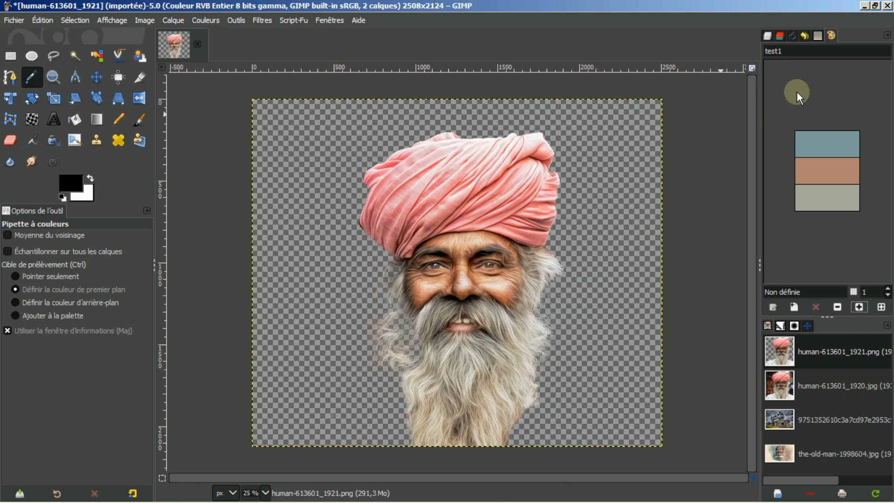
click(767, 35)
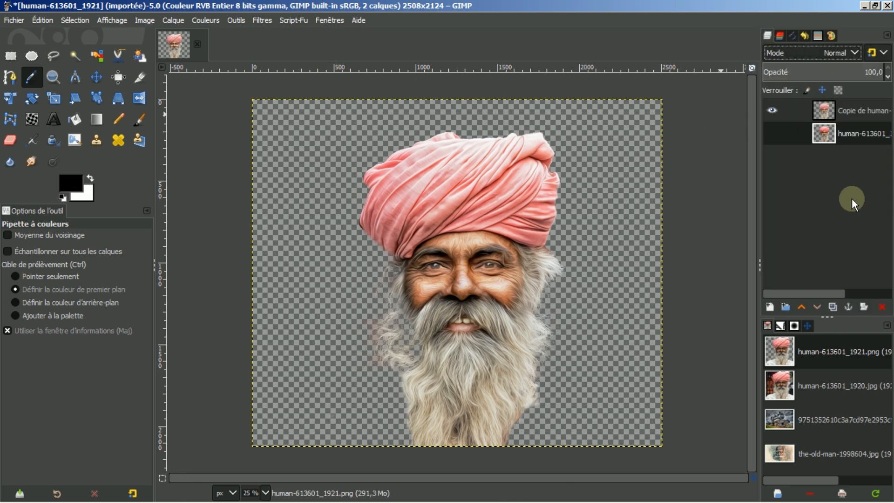
click(769, 307)
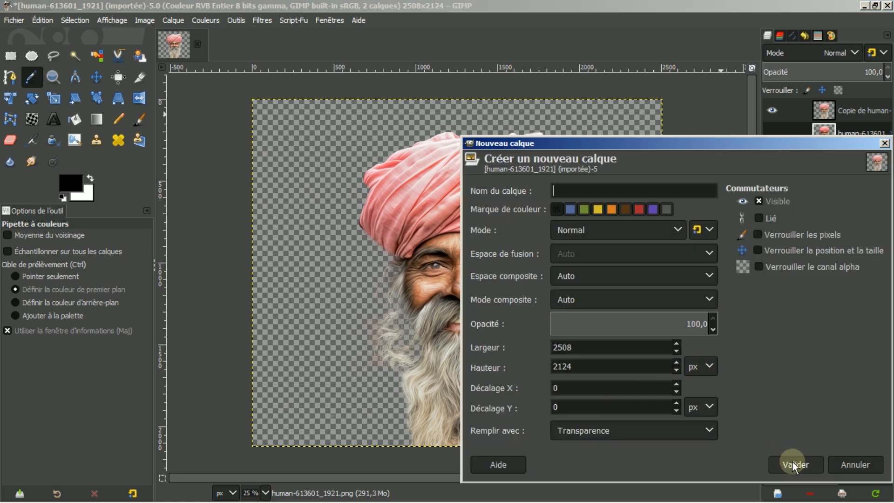
click(793, 464)
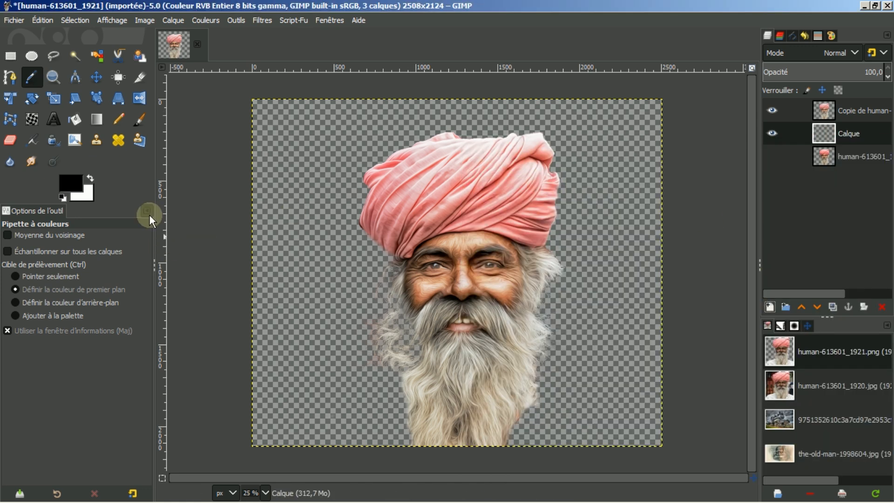
click(91, 178)
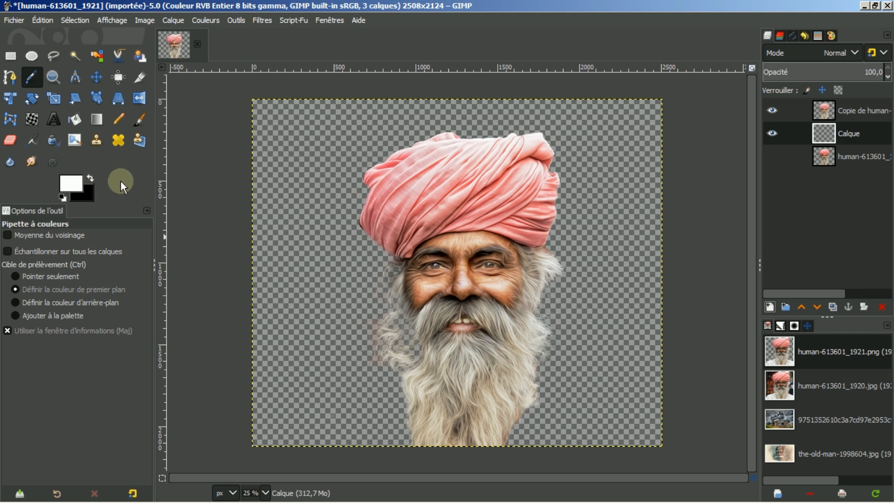
click(76, 119)
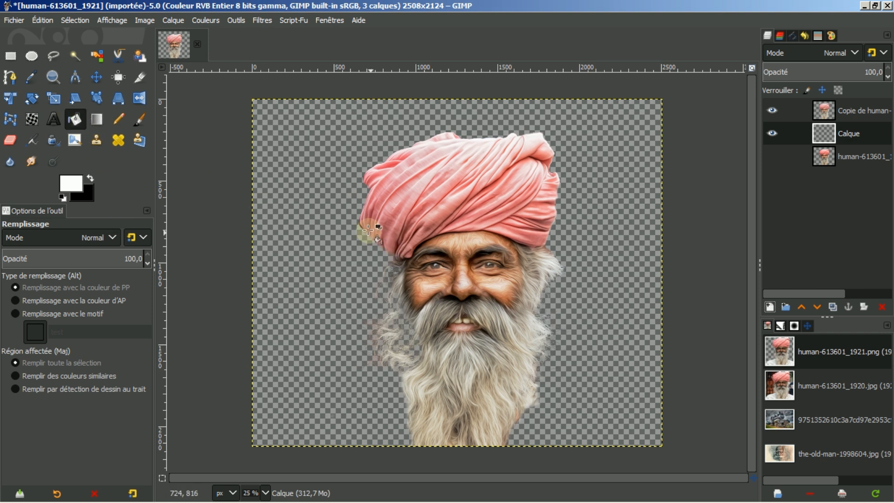
click(342, 218)
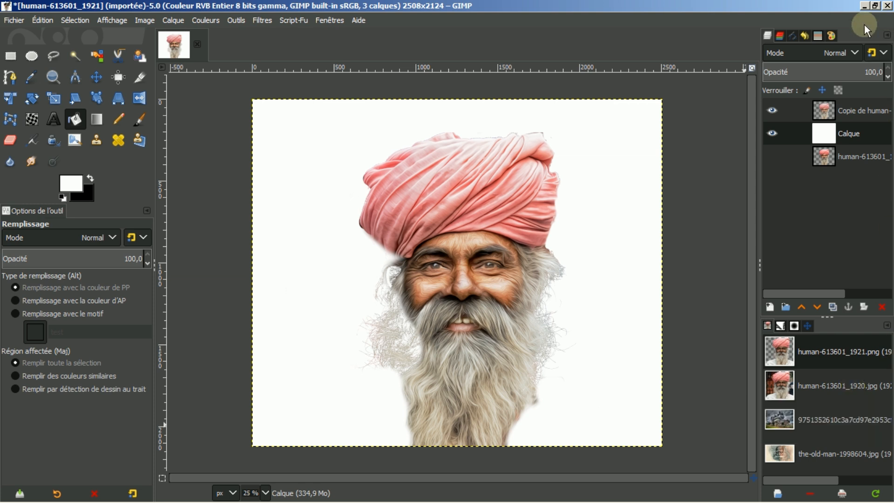
Step: Set the foreground colour to the beige-grey swatch of the test1 palette and show the brushes
click(832, 35)
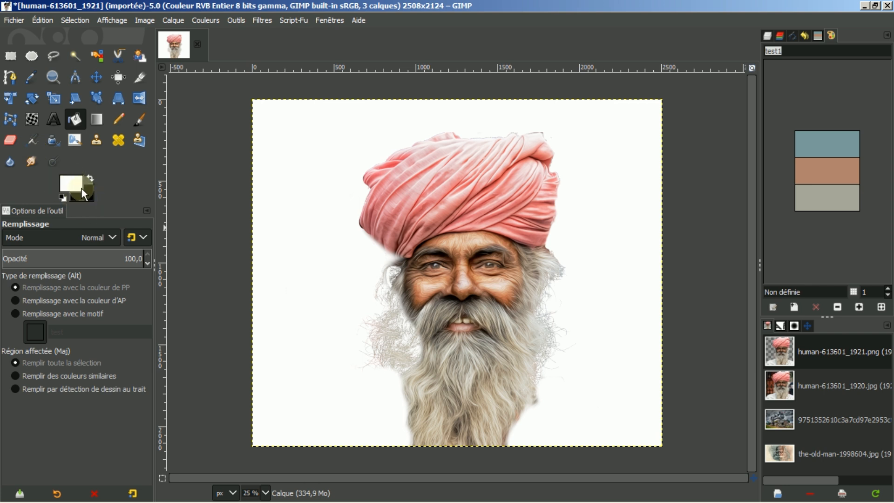
click(831, 197)
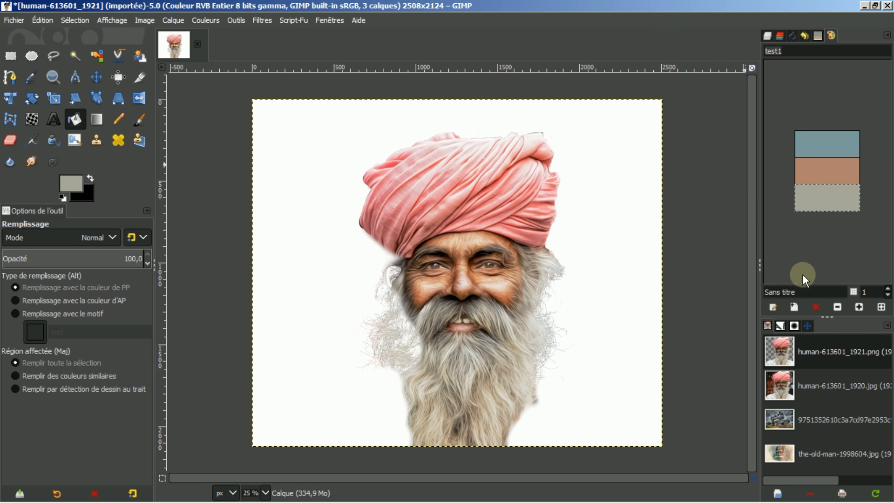
click(795, 324)
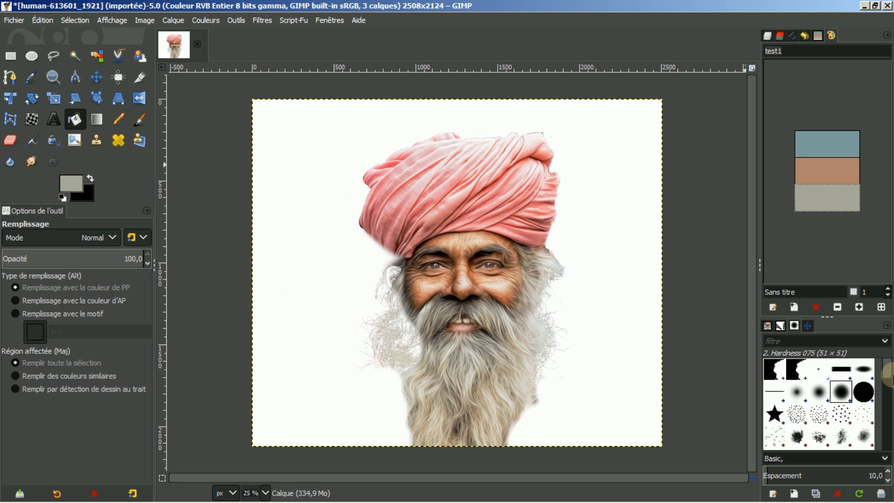
mouse_move(885, 373)
mouse_down()
mouse_move(881, 407)
mouse_move(884, 365)
mouse_up()
click(787, 320)
click(886, 327)
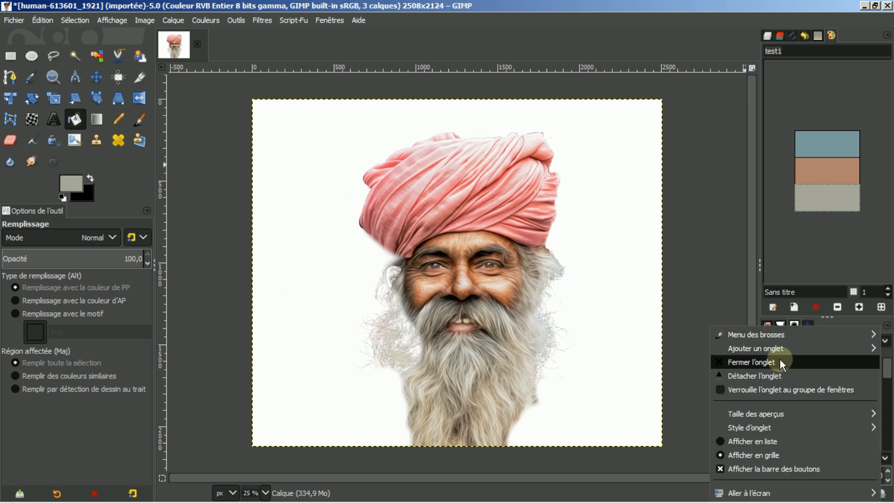
mouse_move(780, 345)
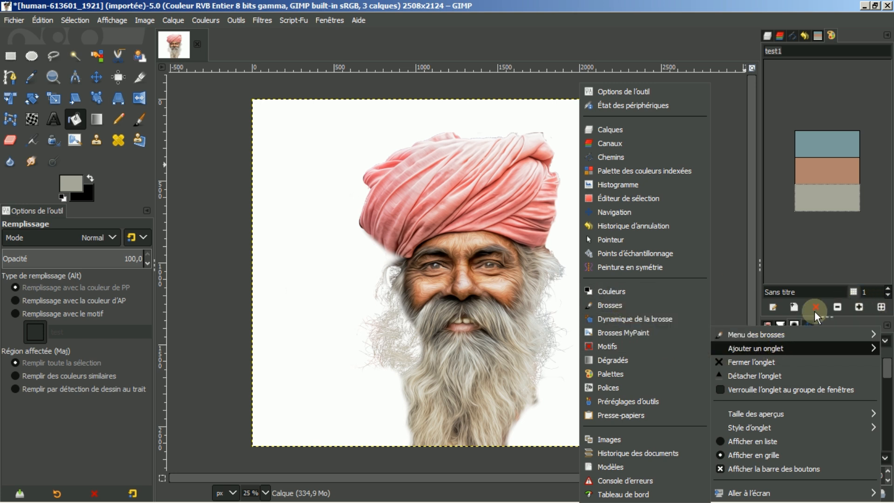
click(736, 247)
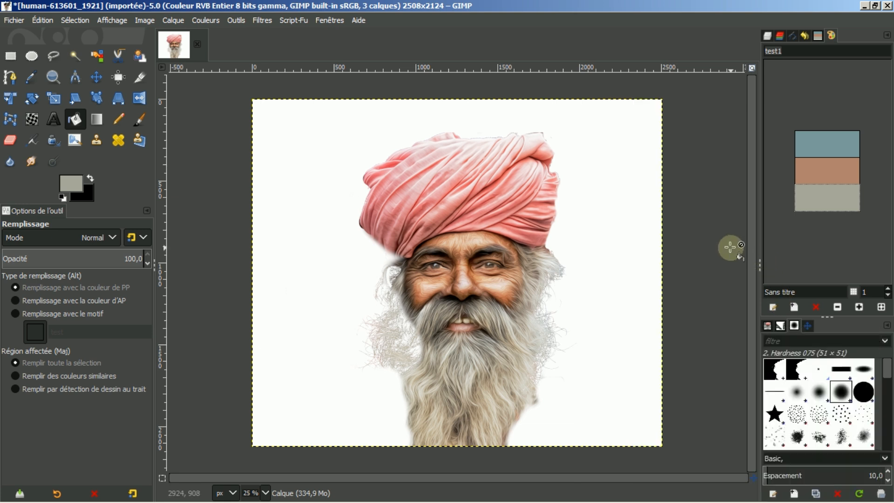
Step: Filter the brushes by the AR plan tag, browse the matching brushes and reopen the tag list
click(883, 344)
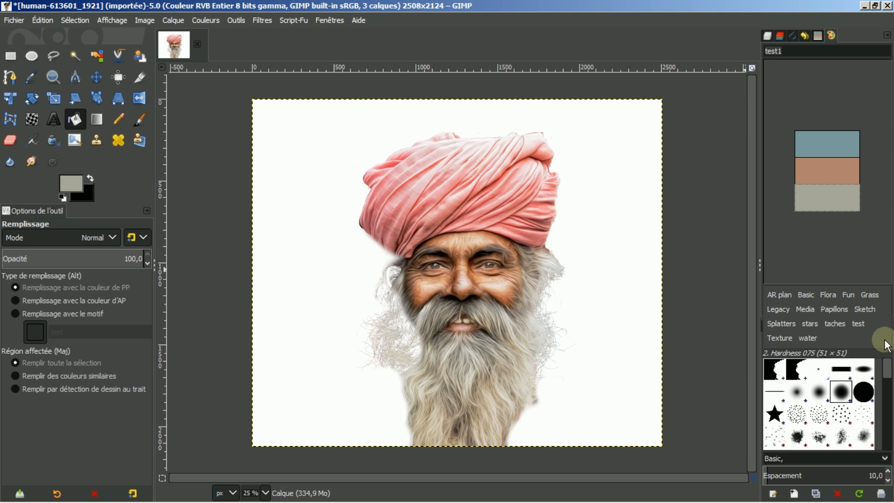
click(780, 295)
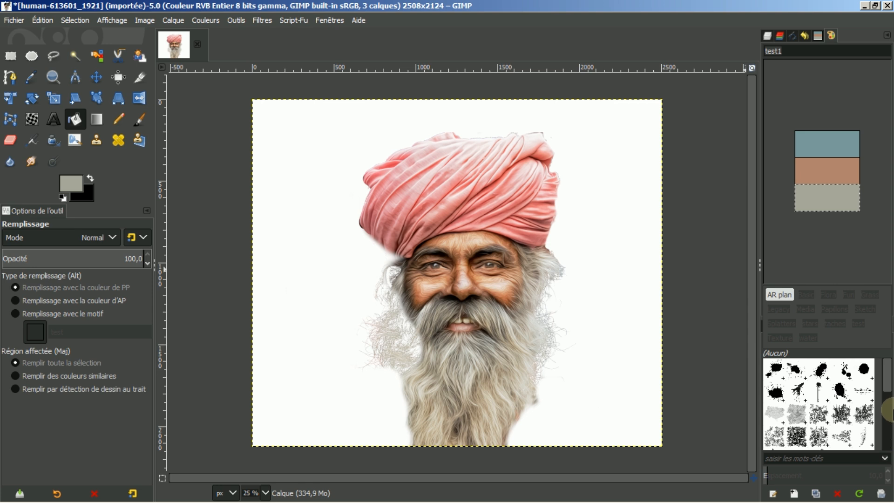
click(887, 369)
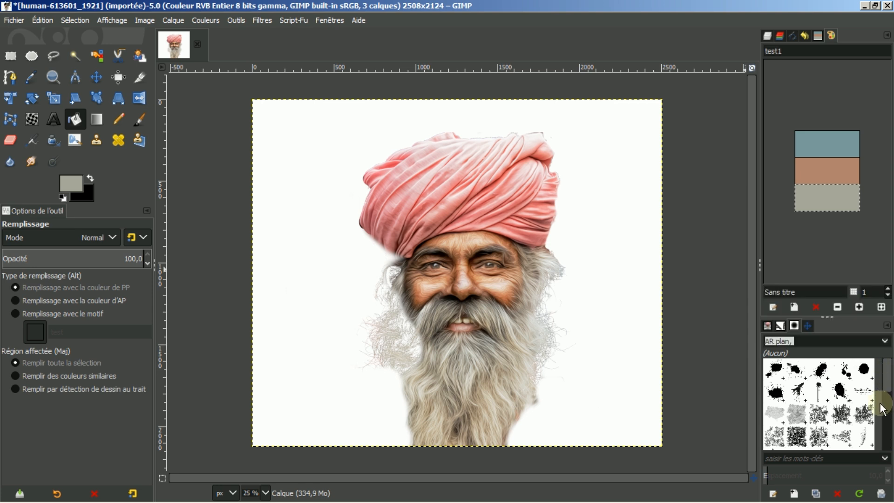
scroll(830, 421, down, 5)
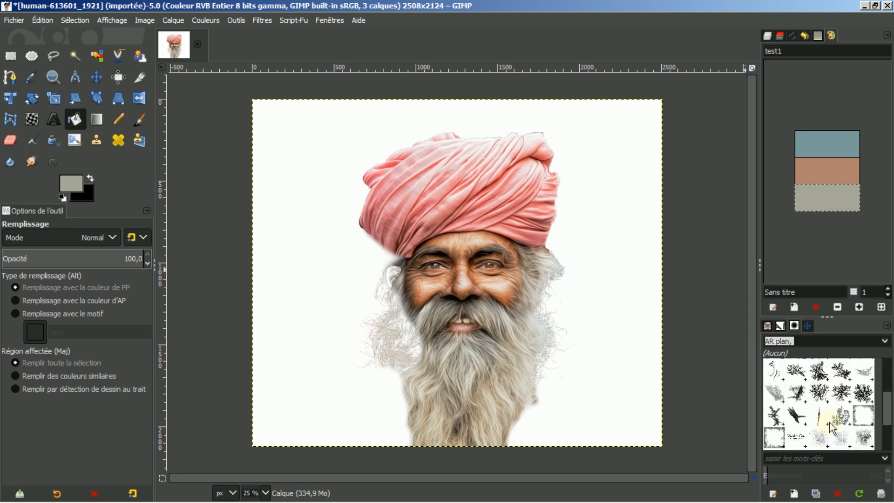
scroll(830, 422, down, 1)
scroll(831, 423, up, 6)
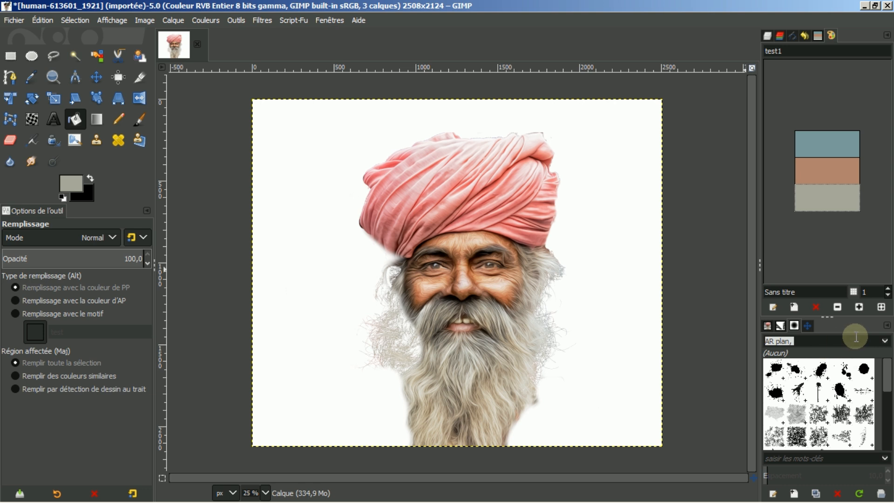
click(784, 342)
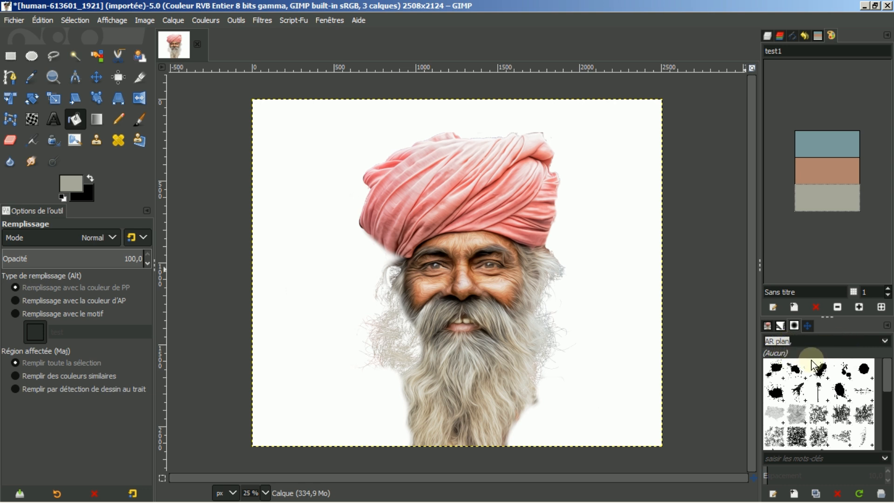
click(884, 343)
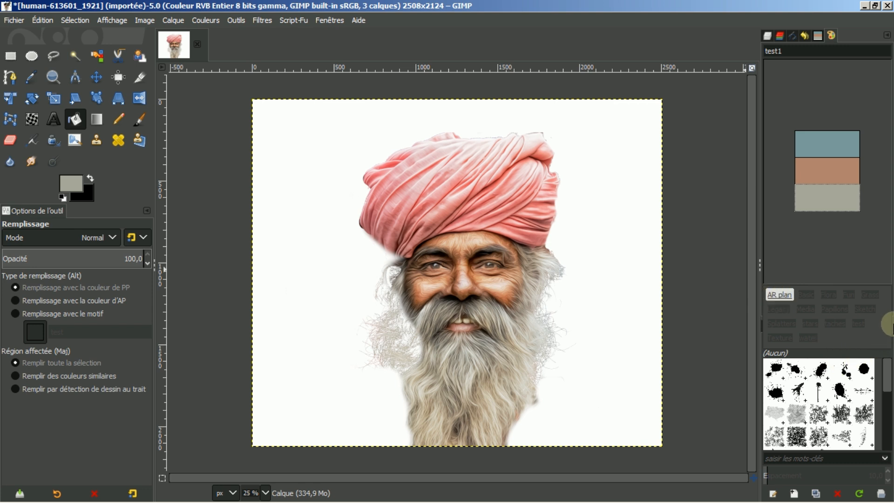
Step: Clear the AR plan tag filter from the brushes and select the Clouds_11 brush from the full collection
click(886, 311)
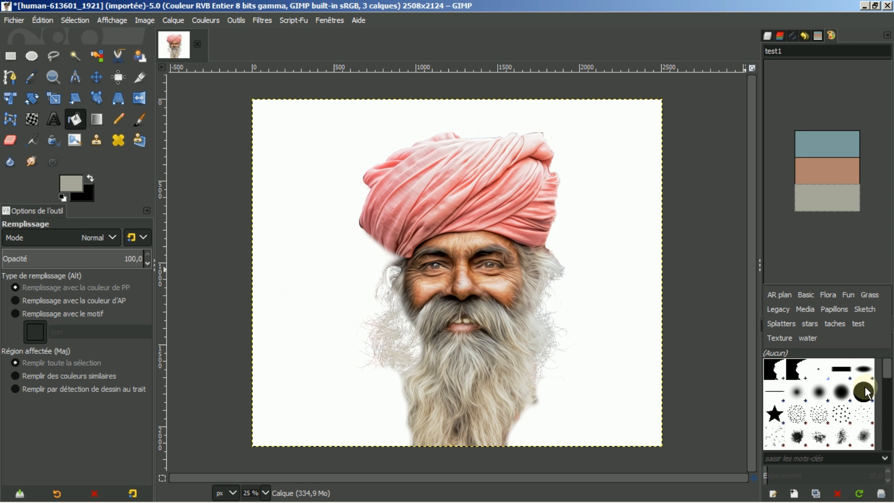
click(886, 360)
scroll(849, 404, down, 2)
scroll(850, 403, down, 2)
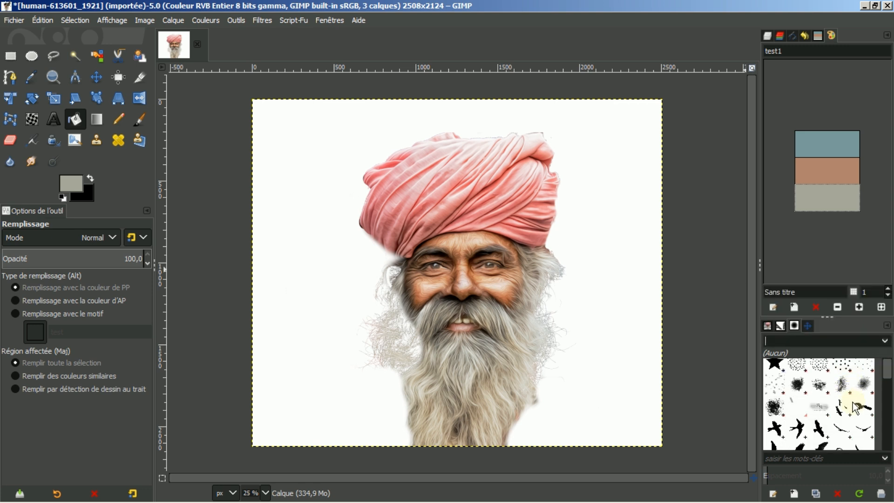
scroll(856, 399, down, 4)
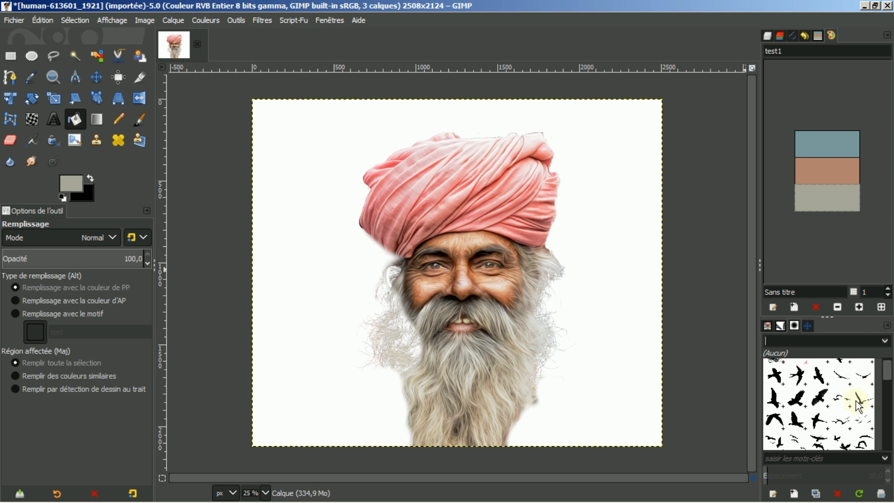
scroll(856, 401, down, 5)
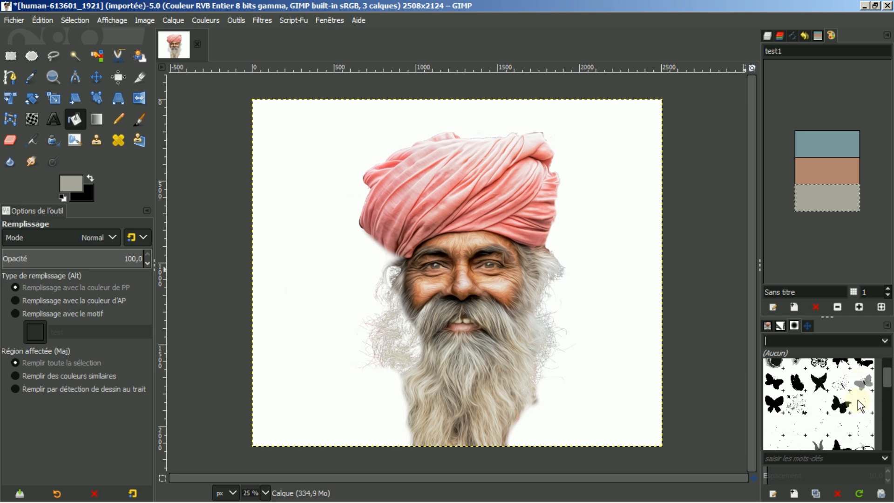
scroll(863, 398, down, 1)
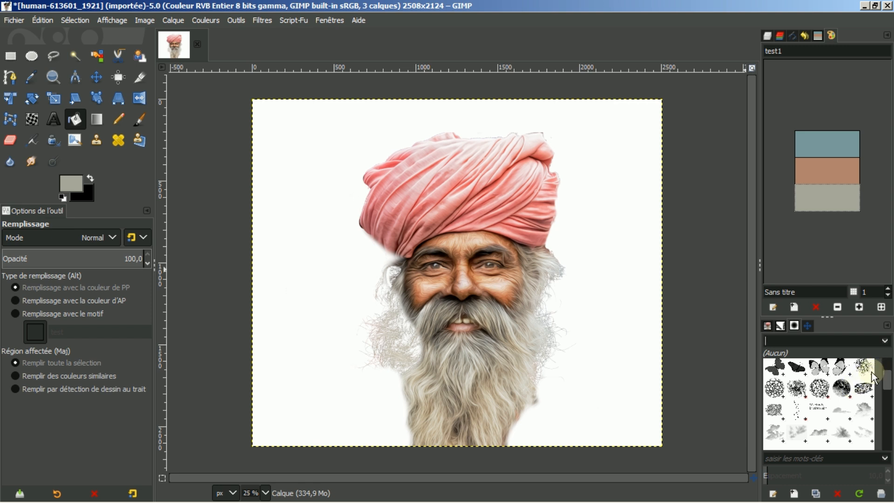
click(865, 411)
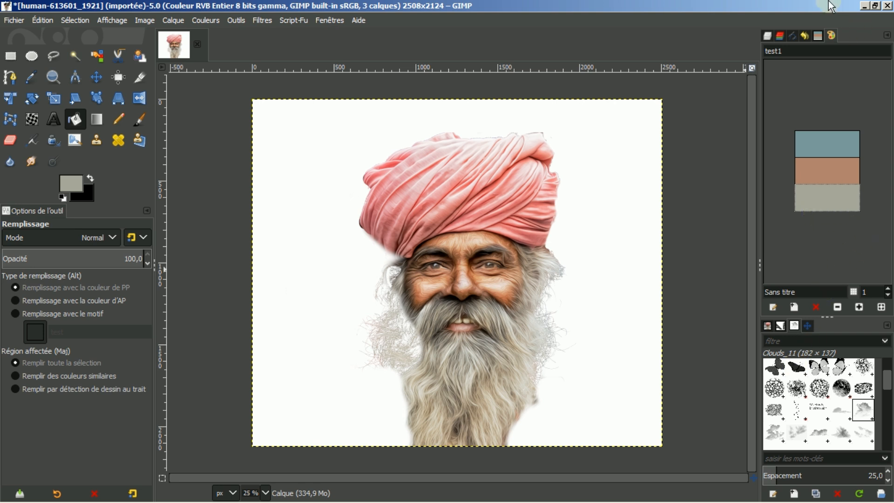
Step: Create a new transparent layer directly above the white background layer
click(767, 35)
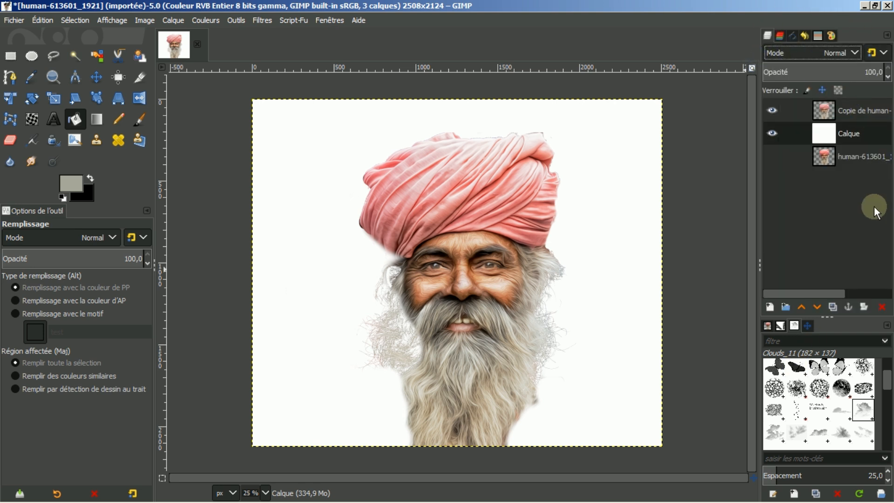
click(770, 306)
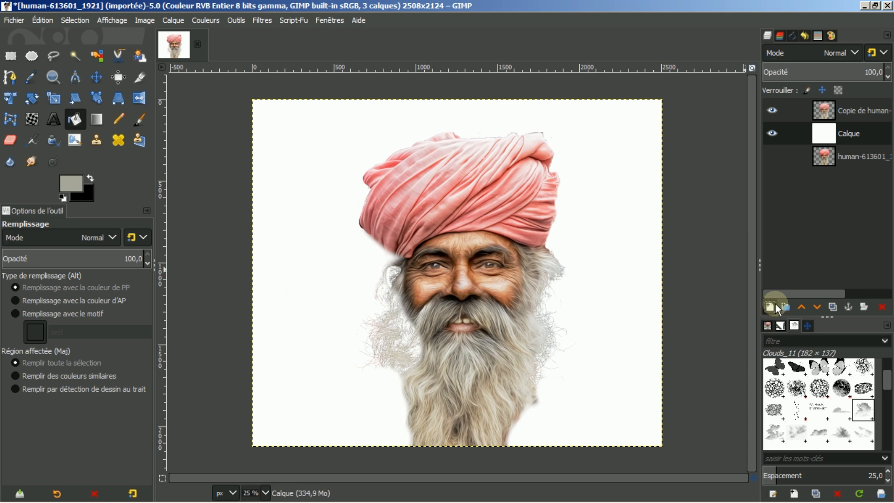
click(786, 461)
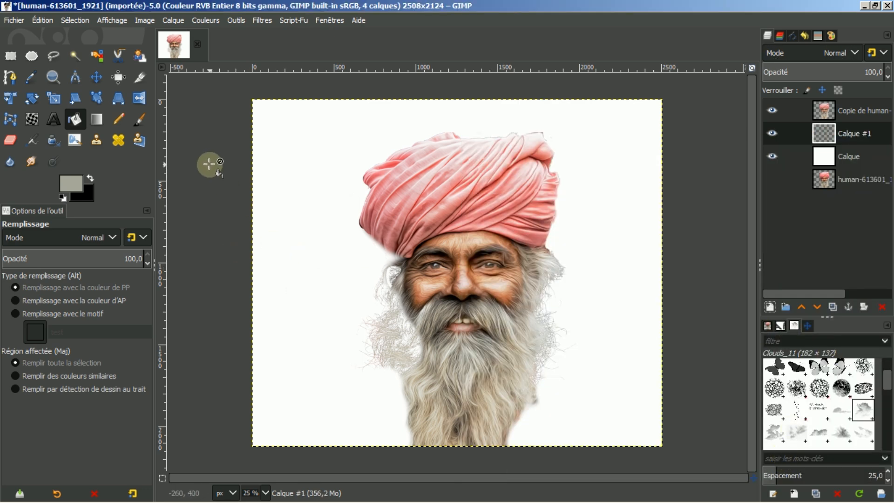
Step: Set up the Paintbrush with a size of 884 and the Track Direction dynamics
click(138, 119)
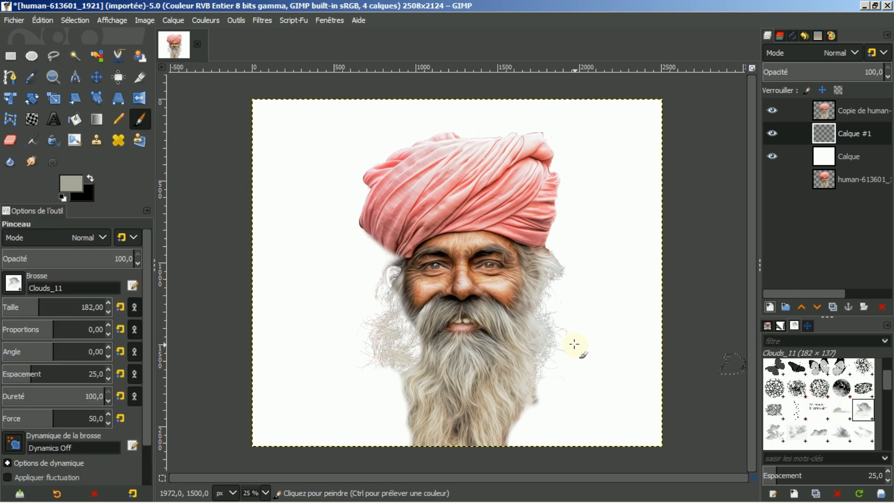
drag(70, 310, 82, 307)
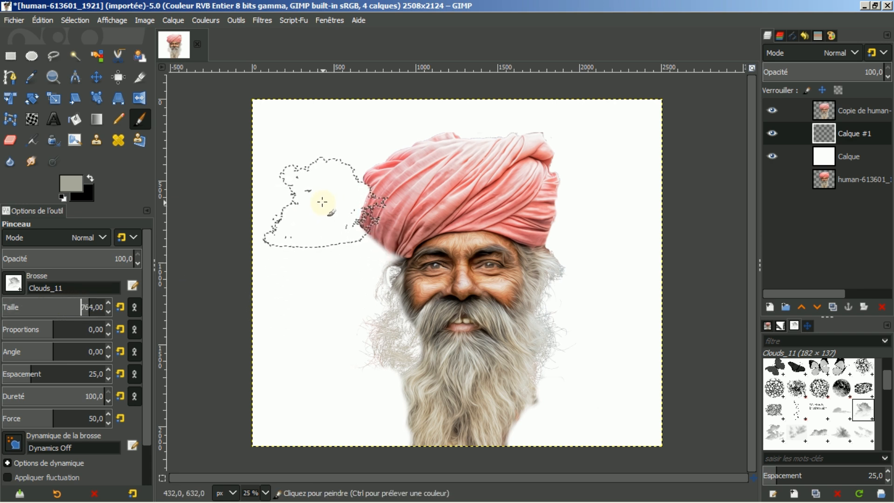
drag(88, 307, 97, 307)
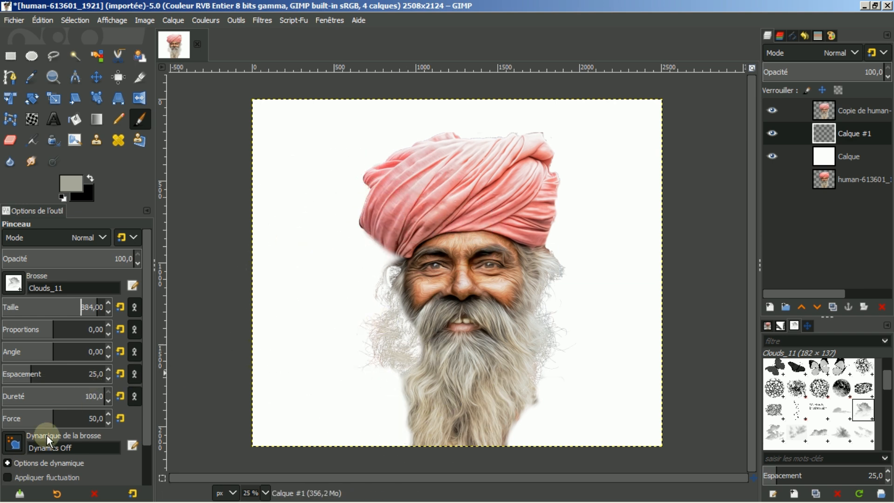
click(14, 444)
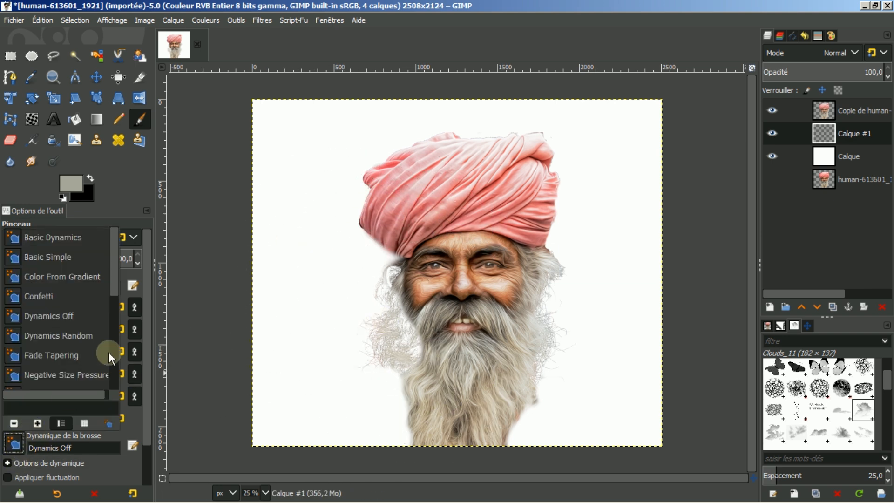
drag(114, 278, 136, 378)
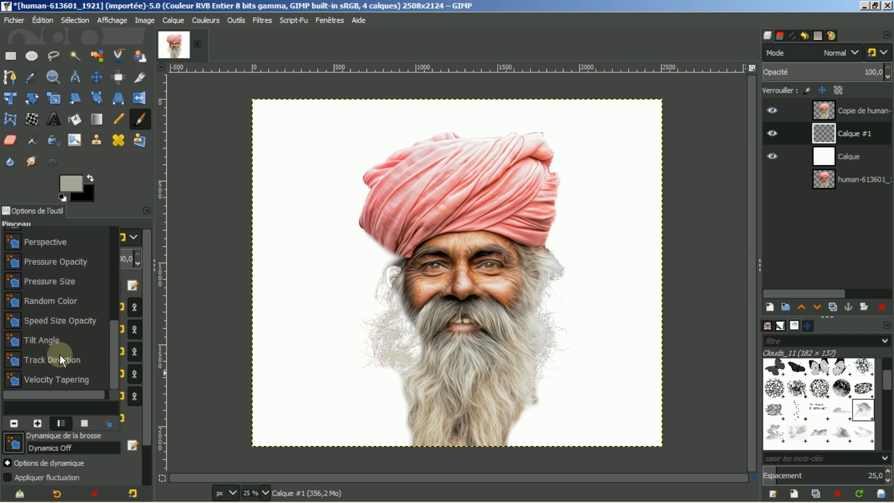
click(48, 361)
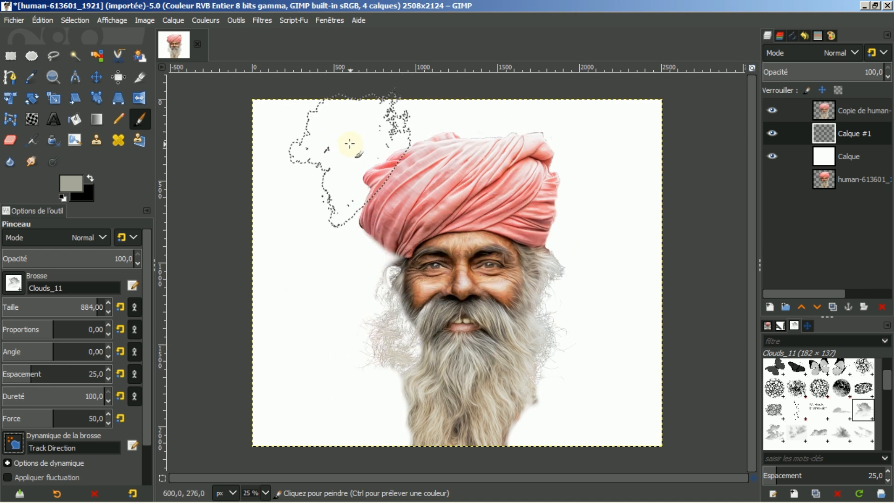
Step: Paint beige-grey clouds all around the portrait on the new layer and lower that layer's opacity to 76.3
mouse_move(346, 150)
mouse_down()
mouse_move(317, 202)
mouse_move(370, 259)
mouse_move(329, 261)
mouse_move(299, 336)
mouse_move(323, 331)
mouse_move(338, 343)
mouse_move(338, 386)
mouse_move(400, 360)
mouse_move(444, 356)
mouse_move(478, 368)
mouse_move(334, 395)
mouse_move(469, 364)
mouse_move(502, 379)
mouse_move(549, 376)
mouse_move(567, 400)
mouse_move(595, 355)
mouse_move(594, 315)
mouse_move(580, 298)
mouse_move(615, 284)
mouse_move(580, 243)
mouse_move(612, 194)
mouse_move(610, 173)
mouse_move(520, 151)
mouse_move(500, 162)
mouse_move(440, 156)
mouse_move(319, 195)
mouse_move(314, 185)
mouse_move(279, 261)
mouse_move(322, 376)
mouse_move(306, 403)
mouse_move(343, 385)
mouse_move(584, 350)
mouse_move(623, 307)
mouse_move(568, 405)
mouse_move(585, 385)
mouse_up()
click(634, 161)
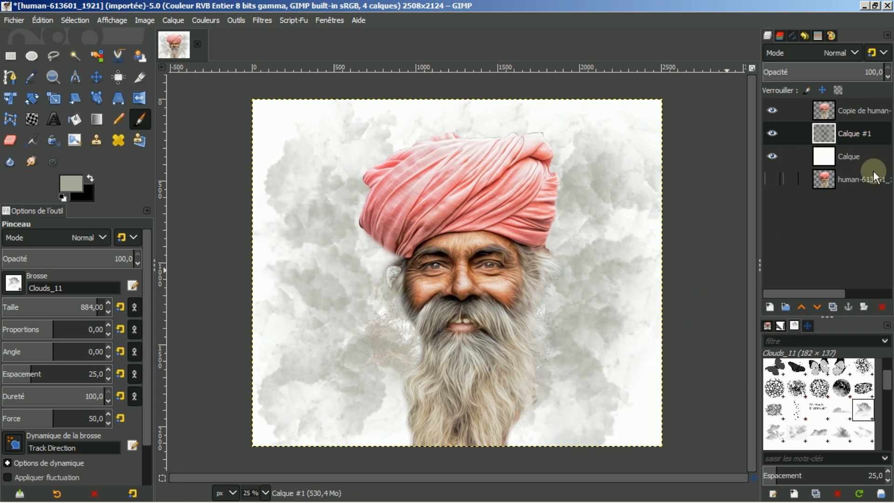
click(856, 70)
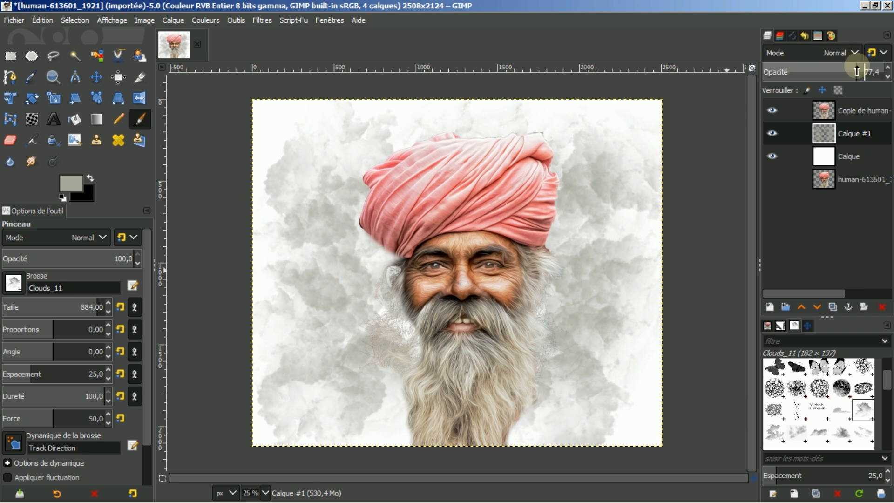
mouse_move(856, 71)
mouse_down()
mouse_move(838, 67)
mouse_move(853, 70)
mouse_up()
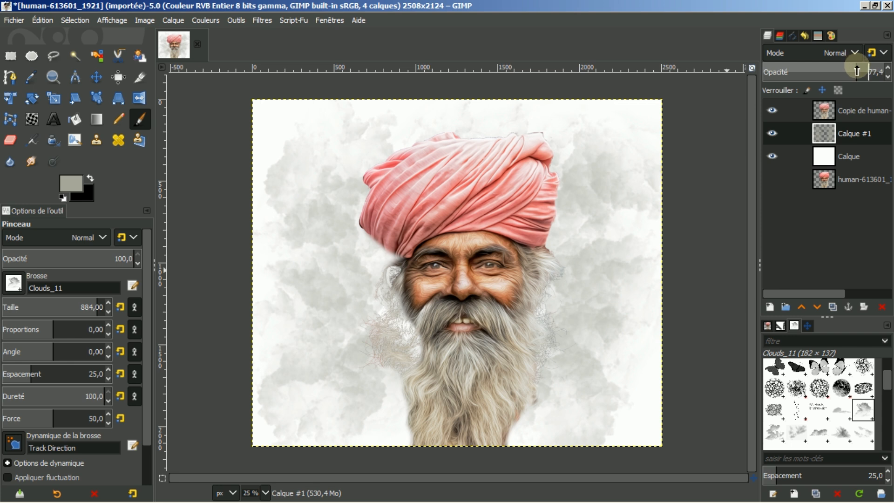
drag(856, 71, 854, 71)
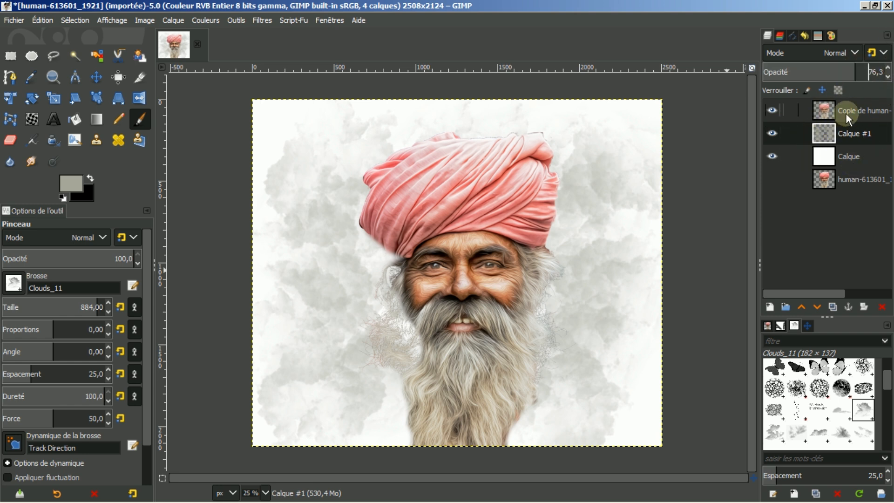
Step: Add a transparent 2508 × 2124 px layer above the cloud layer and set the foreground colour to the orange-brown swatch of the test1 palette
click(769, 306)
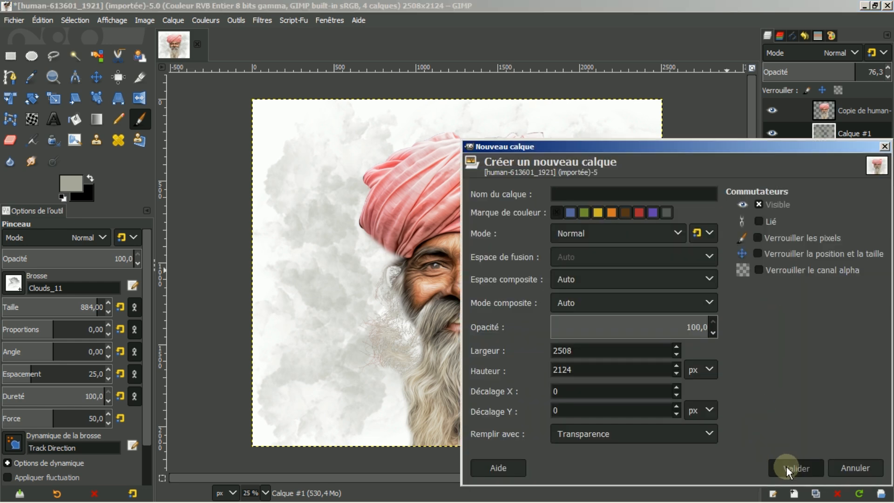
click(786, 468)
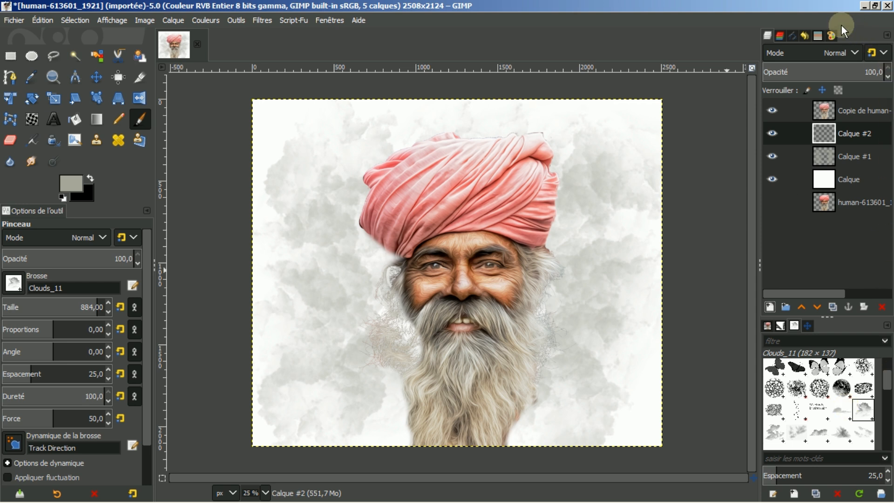
click(830, 37)
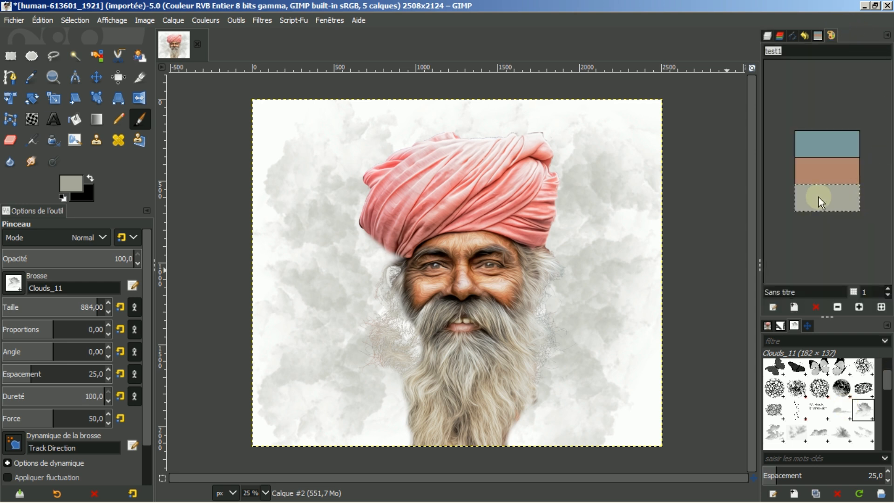
click(821, 144)
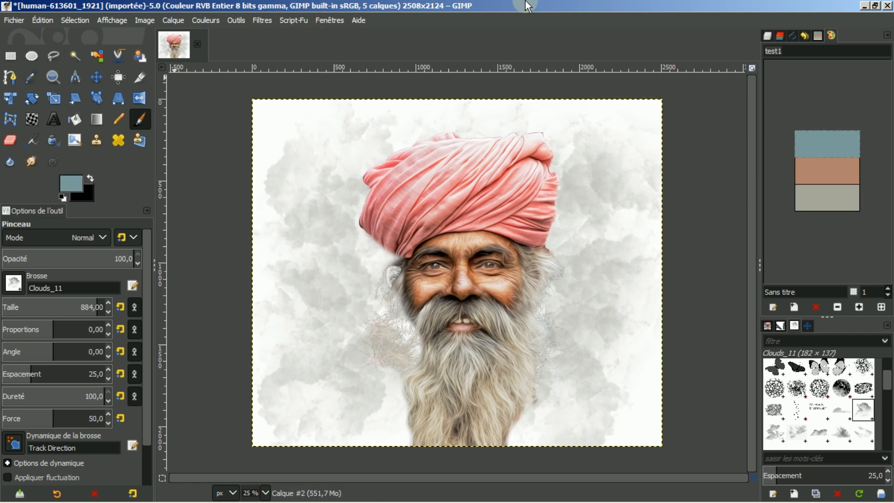
click(767, 35)
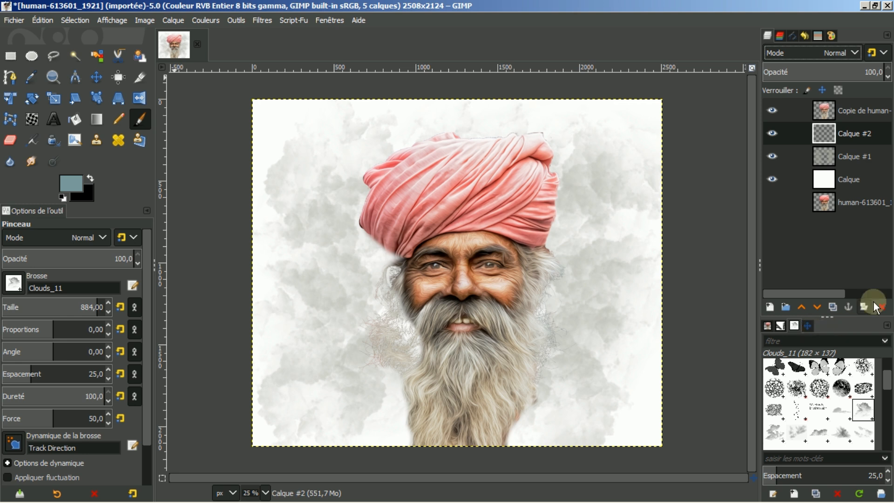
click(832, 35)
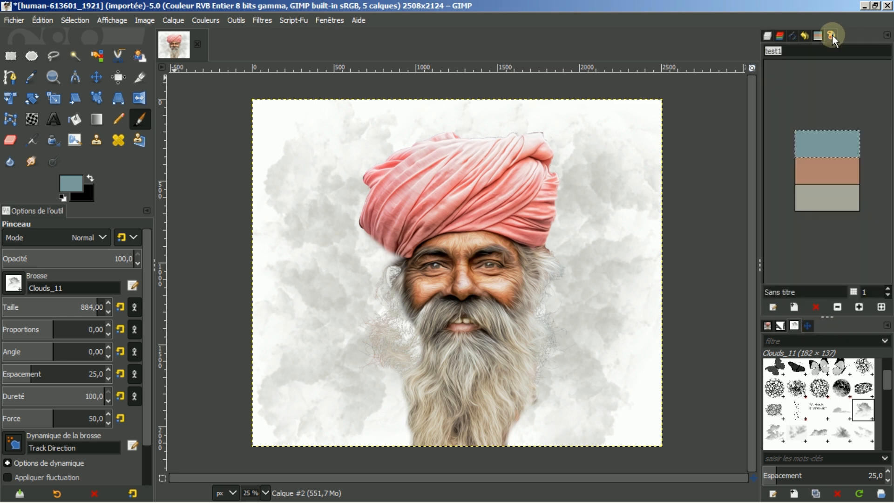
click(834, 170)
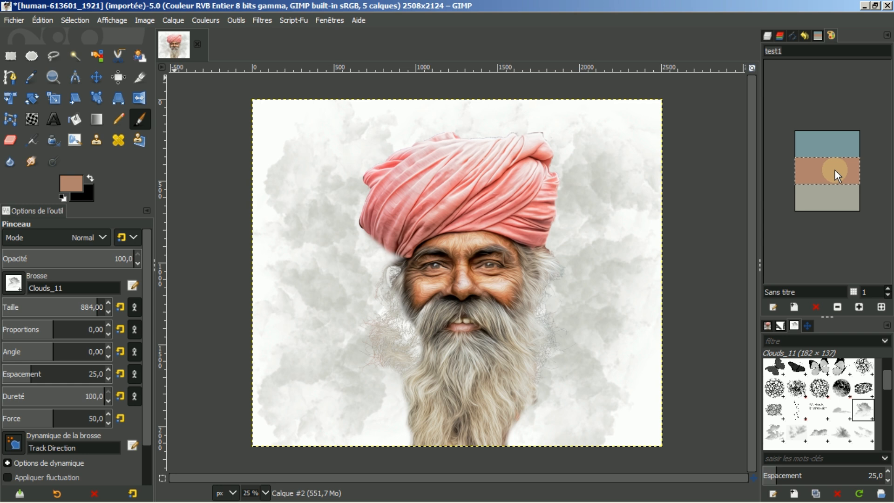
click(767, 36)
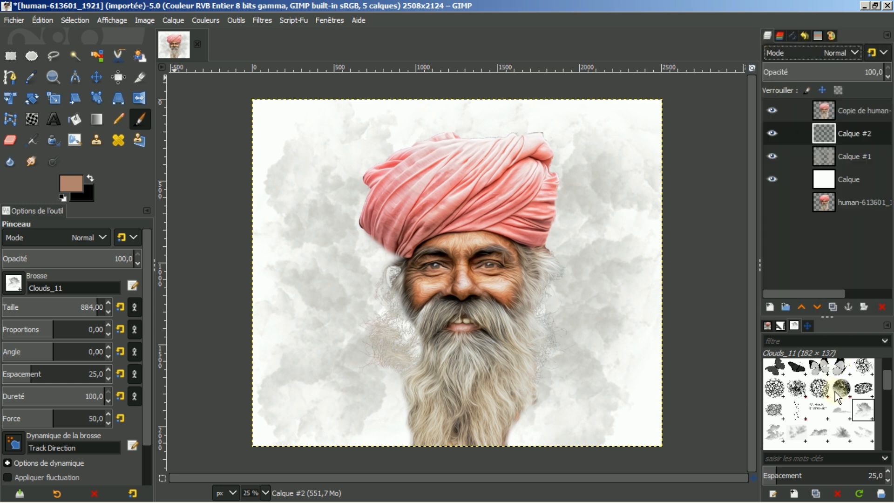
Step: Browse the scratch and splatter brushes, preview a few and select the SS-scratchouts.abr-004 brush
scroll(861, 391, down, 5)
scroll(875, 396, down, 5)
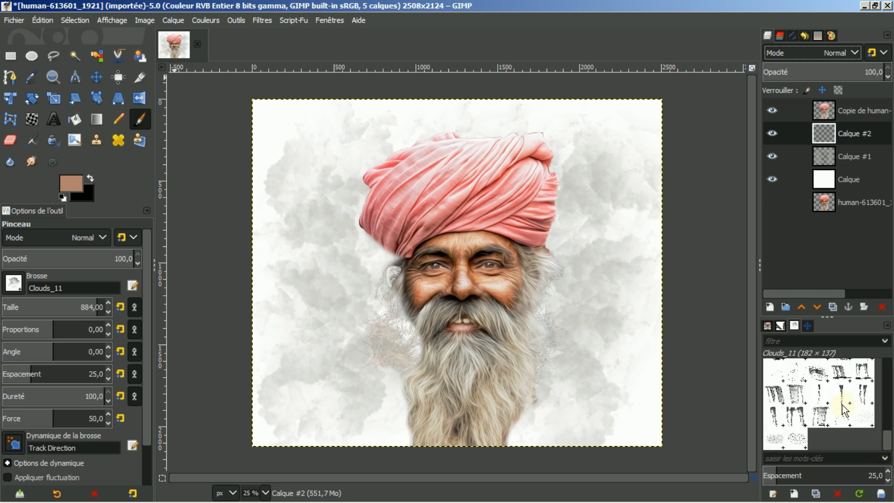
scroll(842, 406, up, 3)
scroll(853, 410, up, 3)
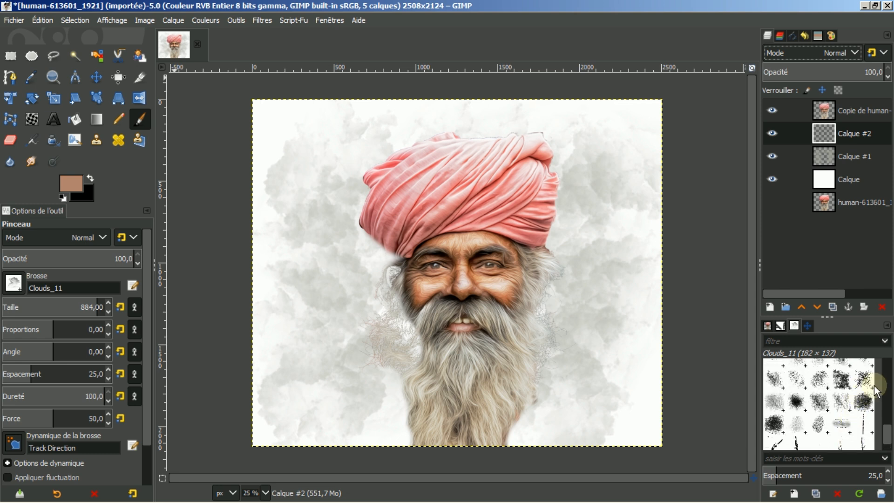
scroll(874, 391, up, 1)
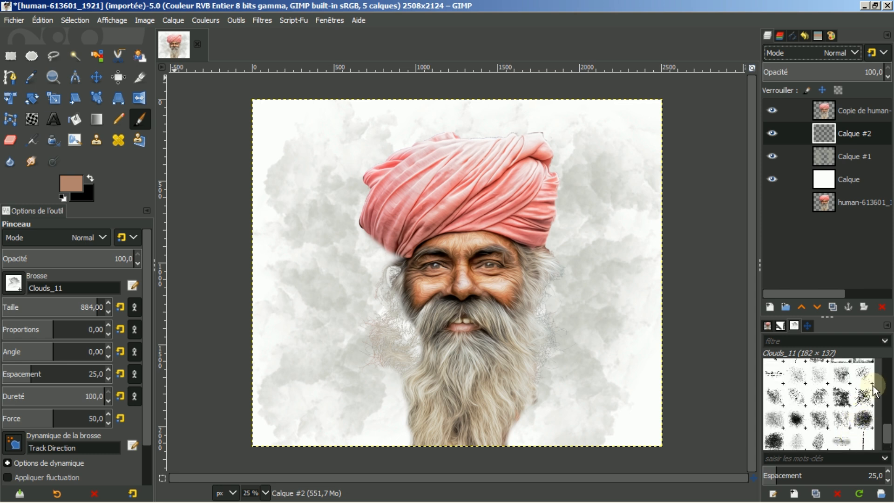
click(842, 375)
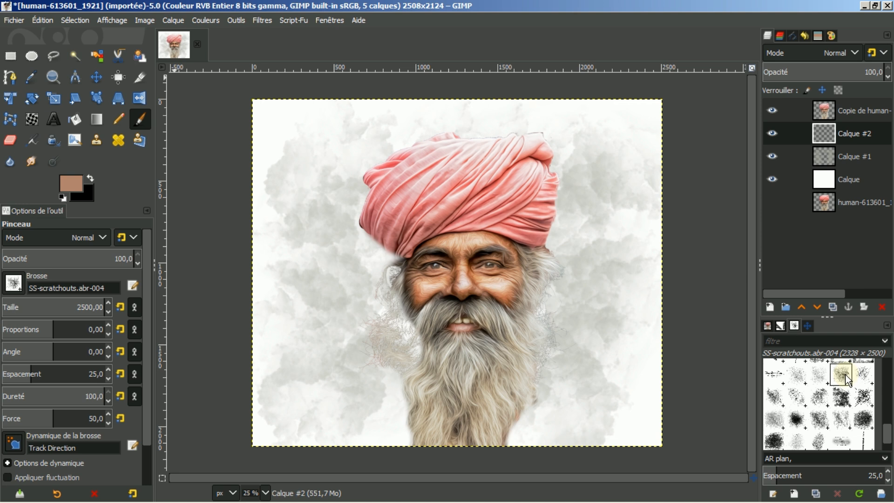
scroll(842, 382, up, 1)
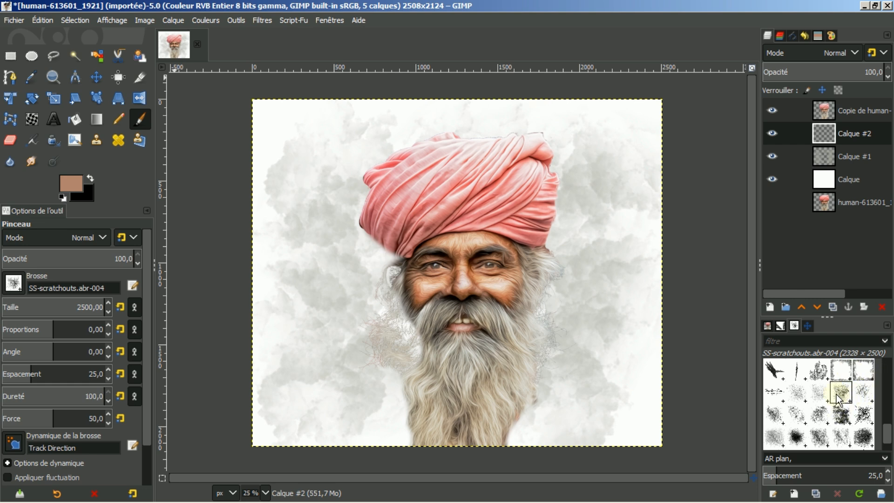
click(841, 395)
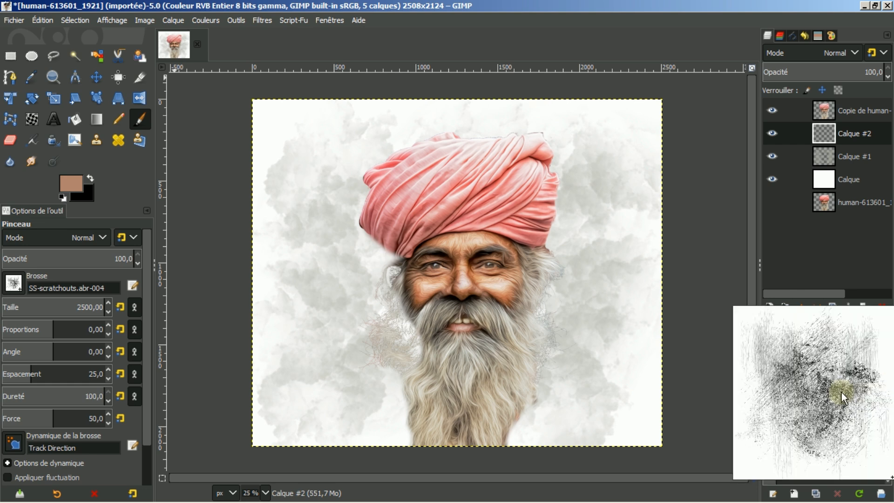
click(800, 395)
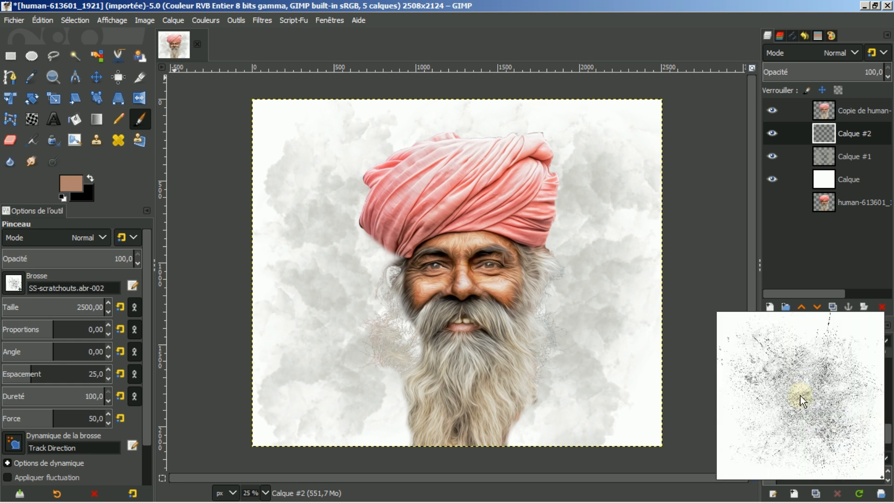
click(843, 395)
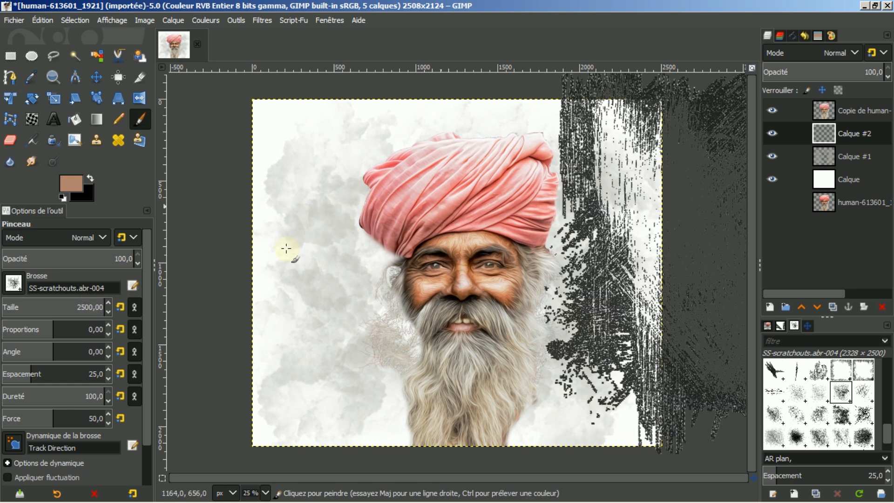
Step: Set the brush size to 764 and paint orange-brown scratch texture down the right side of the portrait
mouse_move(281, 205)
mouse_down()
mouse_move(276, 228)
mouse_move(286, 232)
mouse_up()
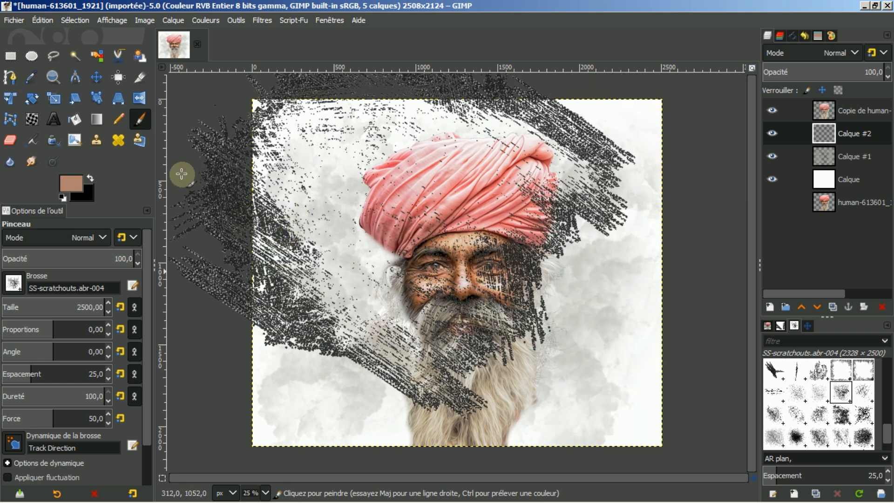
key(ctrl+z)
click(75, 304)
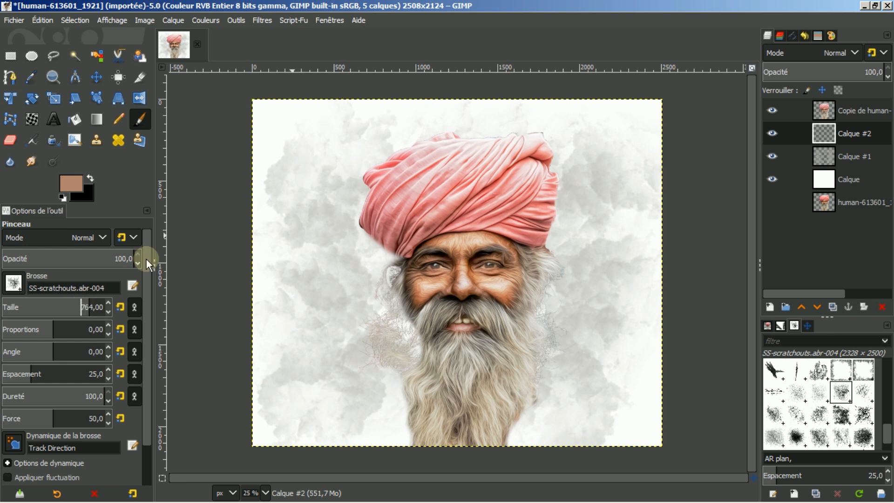
drag(321, 221, 339, 204)
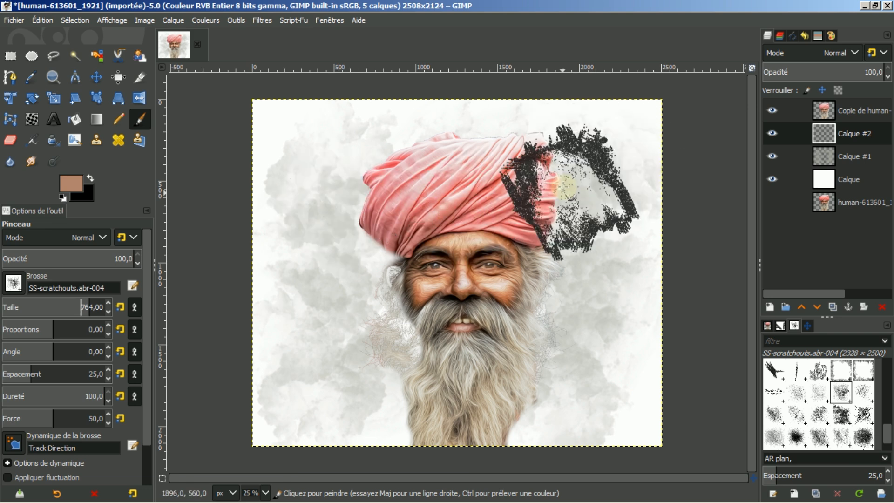
mouse_move(565, 176)
mouse_down()
mouse_move(568, 242)
mouse_move(550, 297)
mouse_up()
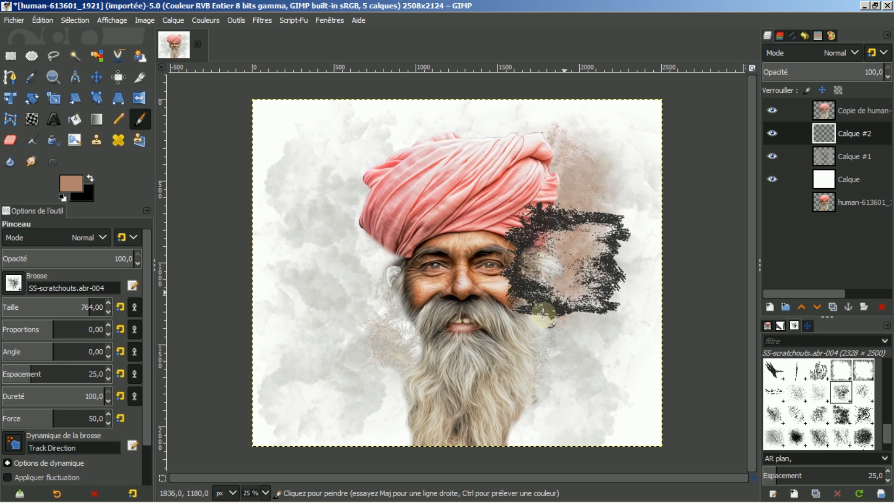
mouse_move(563, 368)
mouse_down()
mouse_move(602, 397)
mouse_move(670, 347)
mouse_up()
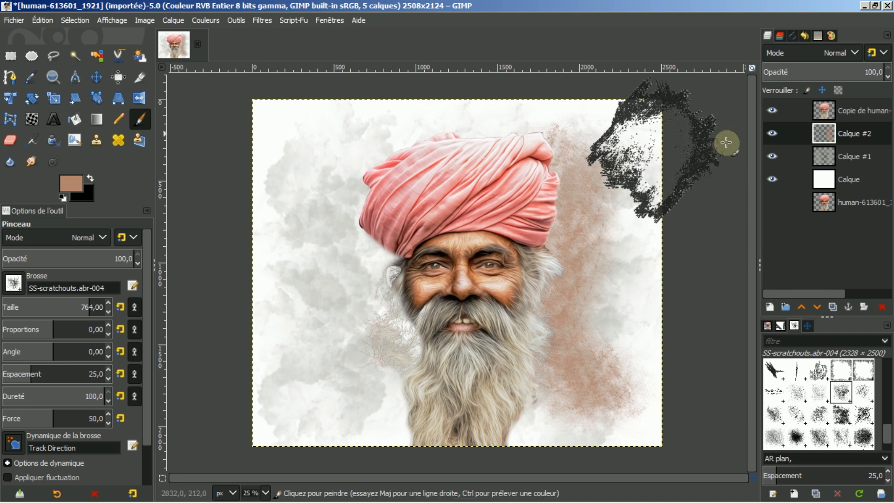
Step: Add a transparent 2508 × 2124 px layer above the scratch layer and set the foreground colour to the blue swatch of the test1 palette
click(832, 307)
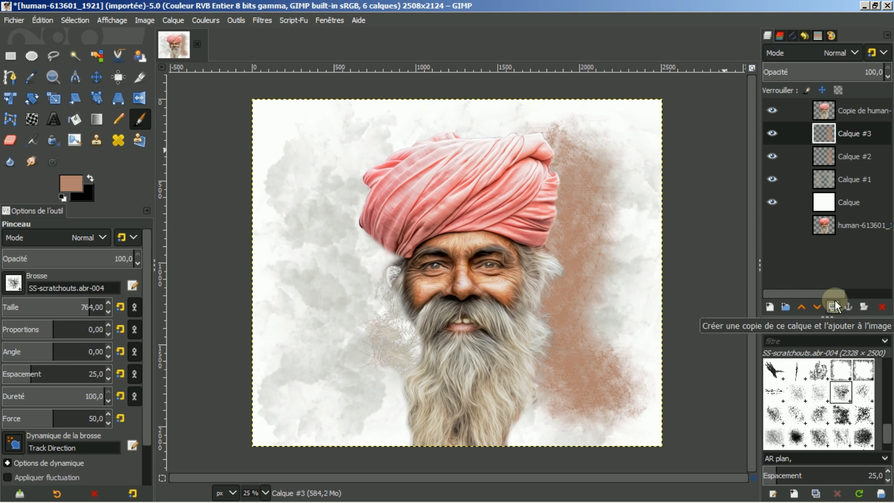
click(882, 307)
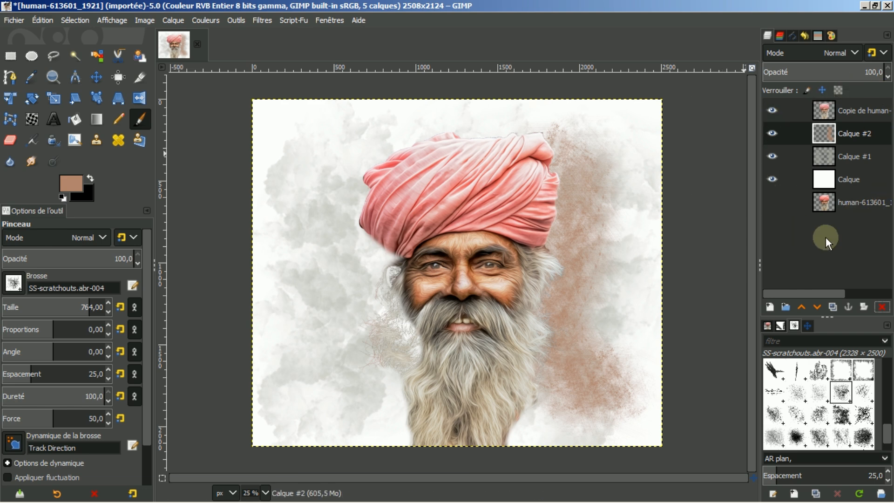
click(769, 307)
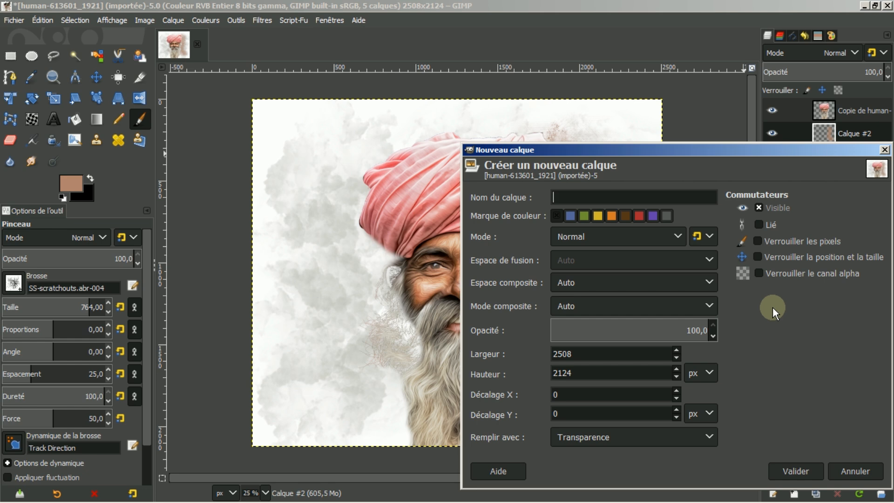
click(786, 470)
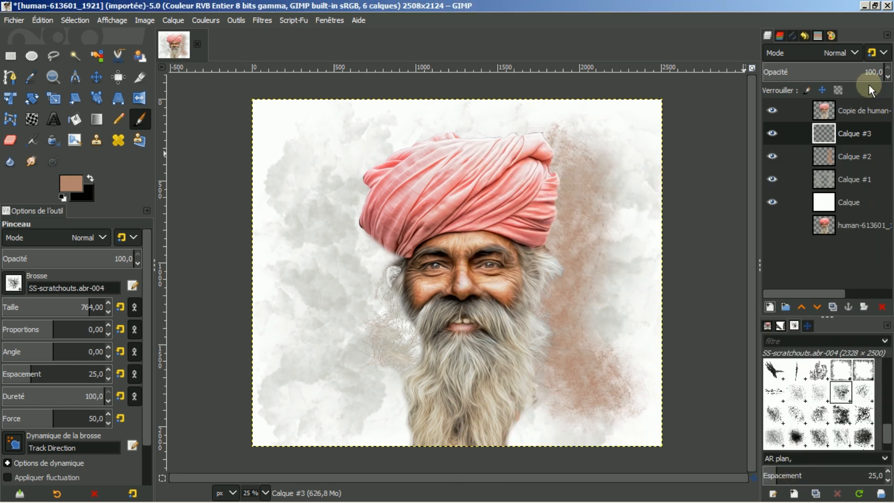
click(829, 36)
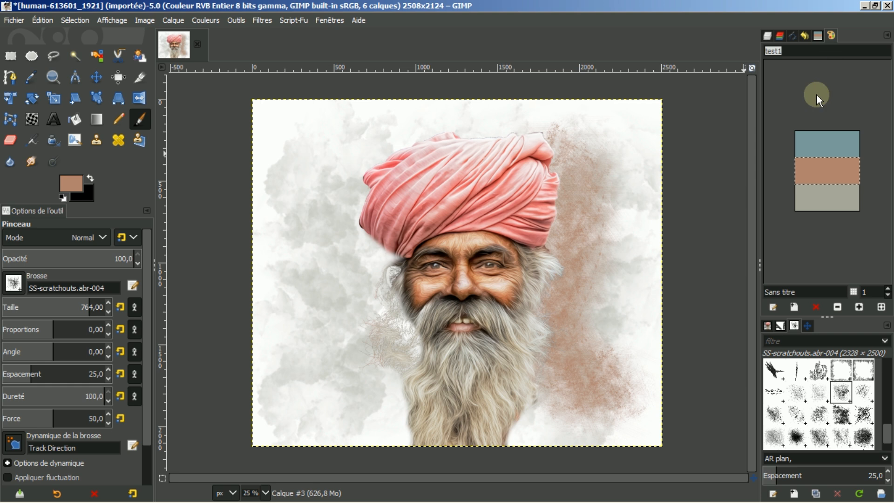
click(813, 143)
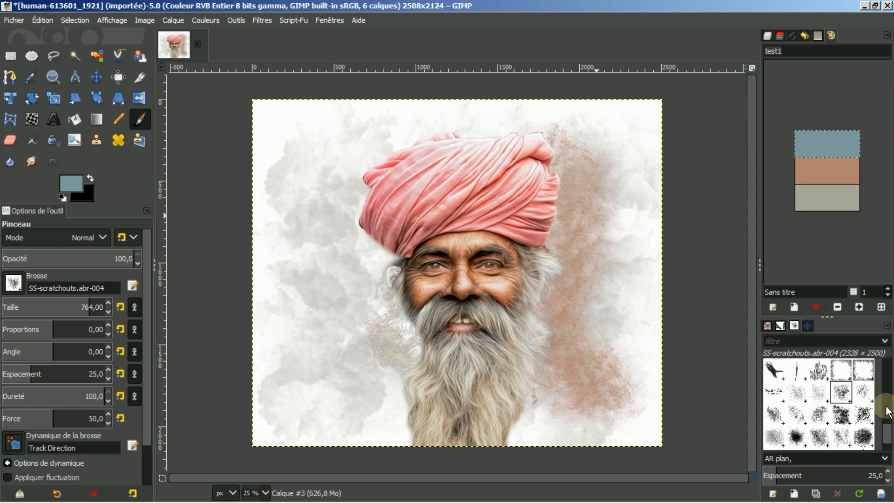
Step: Paint blue clouds around the portrait on the new layer with the Clouds_11 brush at size 716
drag(888, 434, 879, 372)
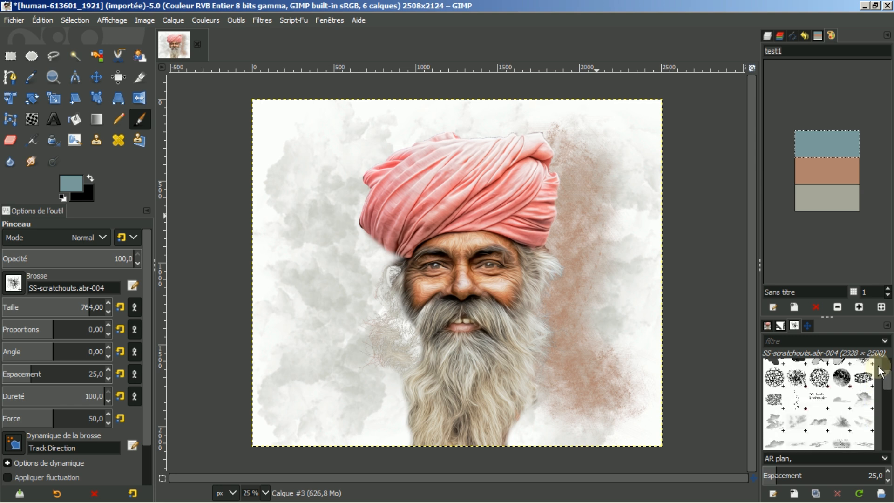
click(779, 422)
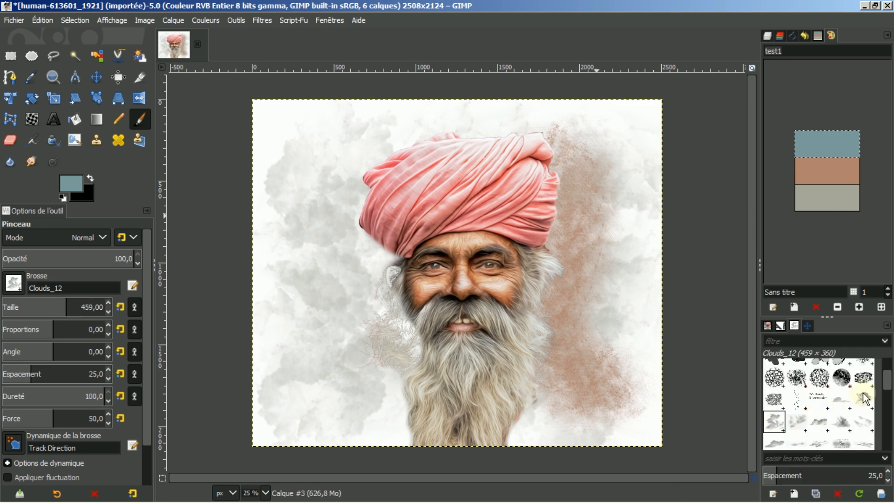
click(864, 401)
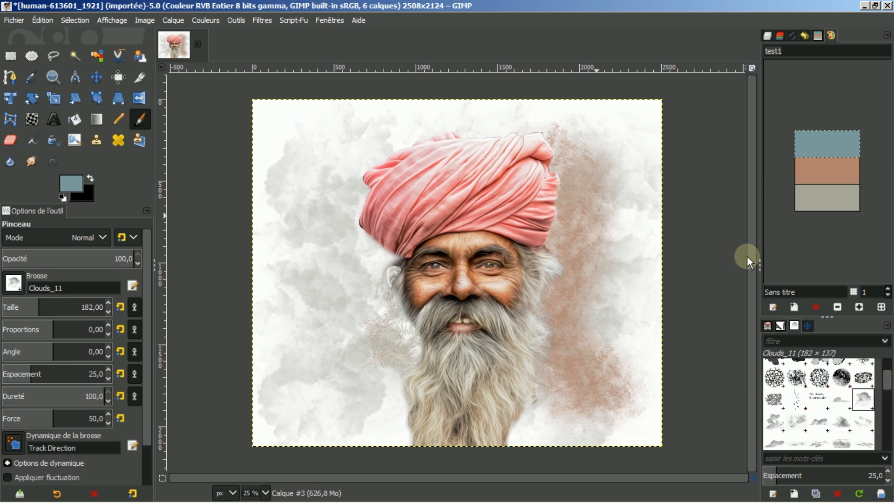
drag(59, 306, 74, 307)
mouse_move(358, 154)
mouse_down()
mouse_move(333, 193)
mouse_move(358, 203)
mouse_move(373, 248)
mouse_move(361, 267)
mouse_move(395, 321)
mouse_move(381, 348)
mouse_move(401, 395)
mouse_move(414, 365)
mouse_move(400, 354)
mouse_move(401, 408)
mouse_move(409, 397)
mouse_move(531, 412)
mouse_move(544, 422)
mouse_move(540, 417)
mouse_move(629, 413)
mouse_move(637, 377)
mouse_move(624, 341)
mouse_move(643, 310)
mouse_move(642, 277)
mouse_move(631, 257)
mouse_move(627, 194)
mouse_move(565, 121)
mouse_move(550, 135)
mouse_move(406, 121)
mouse_move(401, 129)
mouse_move(457, 204)
mouse_move(420, 220)
mouse_move(383, 259)
mouse_up()
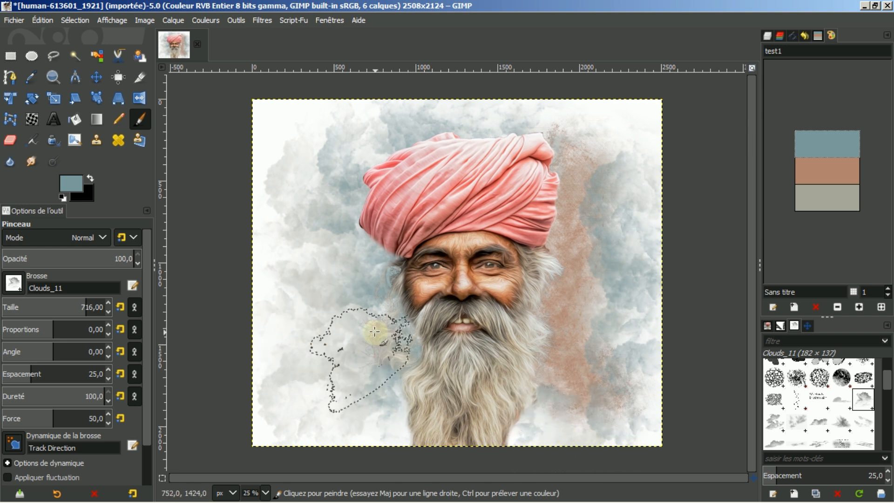
Step: Duplicate the blue cloud layer and lower the copy's opacity to 59.7
click(767, 36)
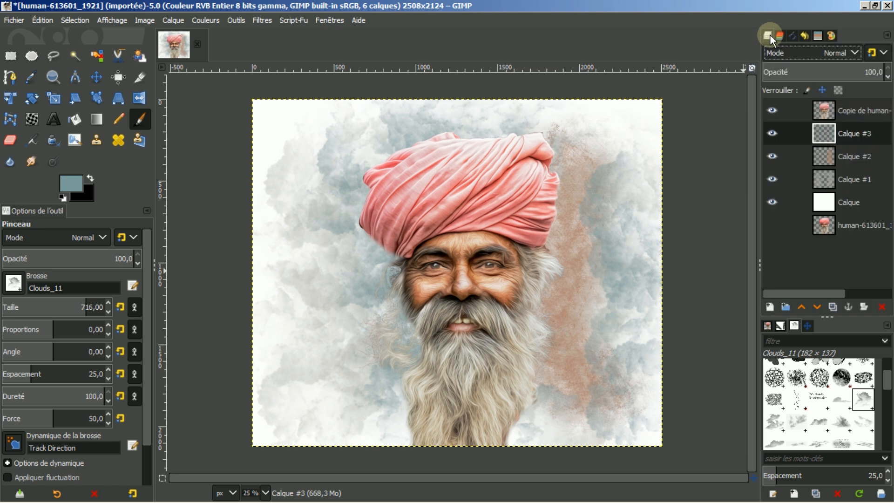
click(833, 306)
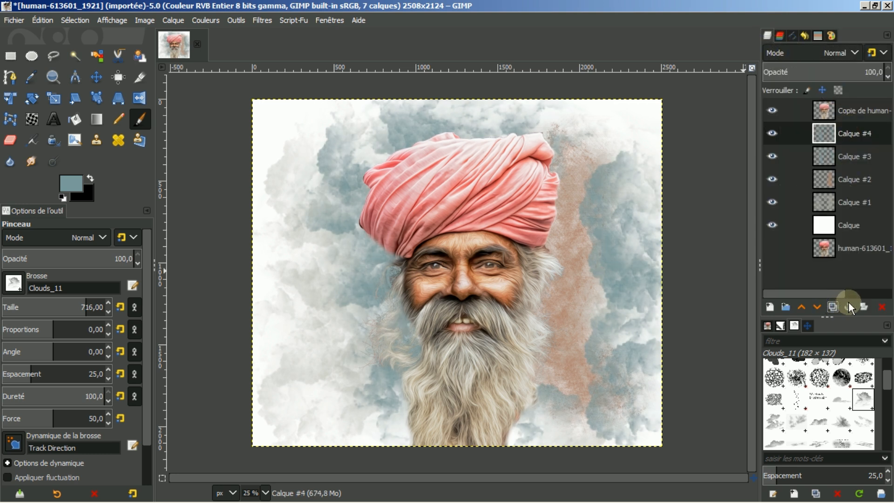
click(851, 72)
drag(847, 72, 836, 72)
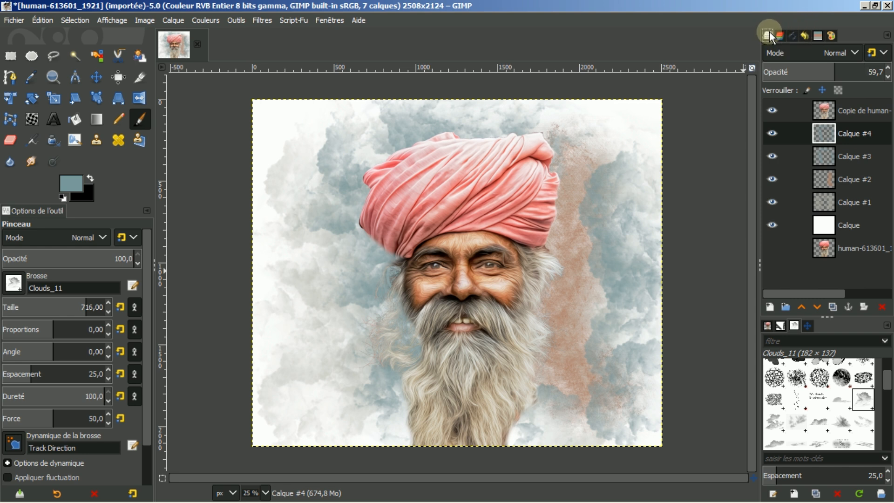
Step: Set the foreground colour to the beige-grey swatch of the test1 palette
click(831, 35)
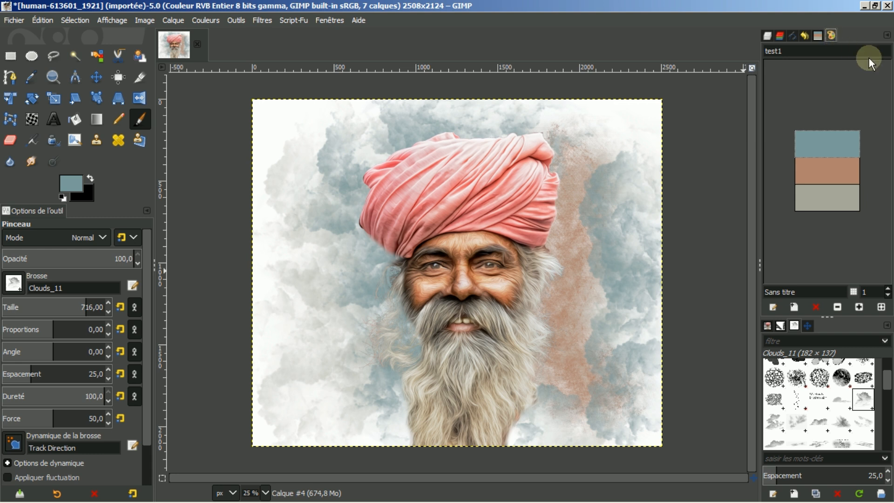
click(834, 201)
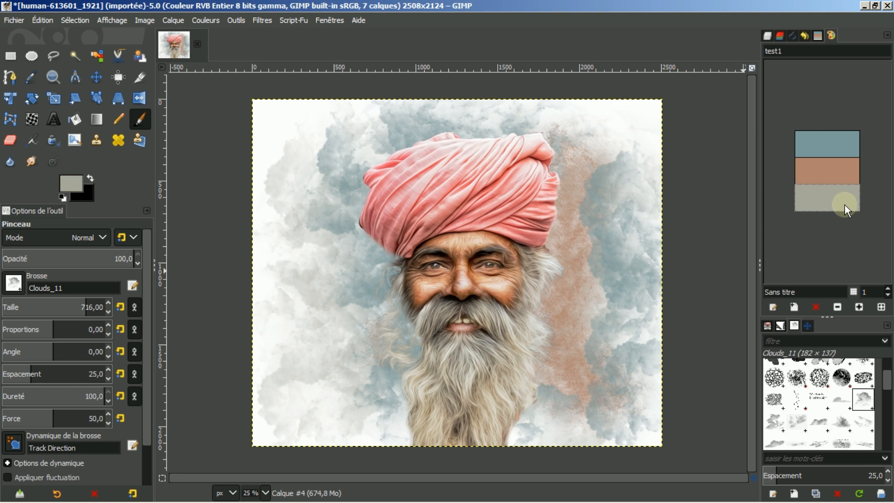
Step: Close the accidentally detached Layers dialog and add it back to the dock
drag(769, 36, 770, 309)
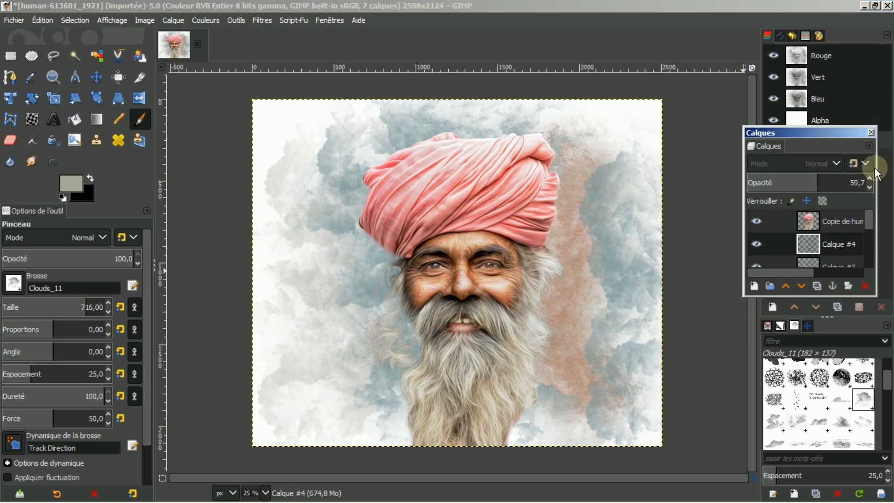
click(871, 133)
click(885, 36)
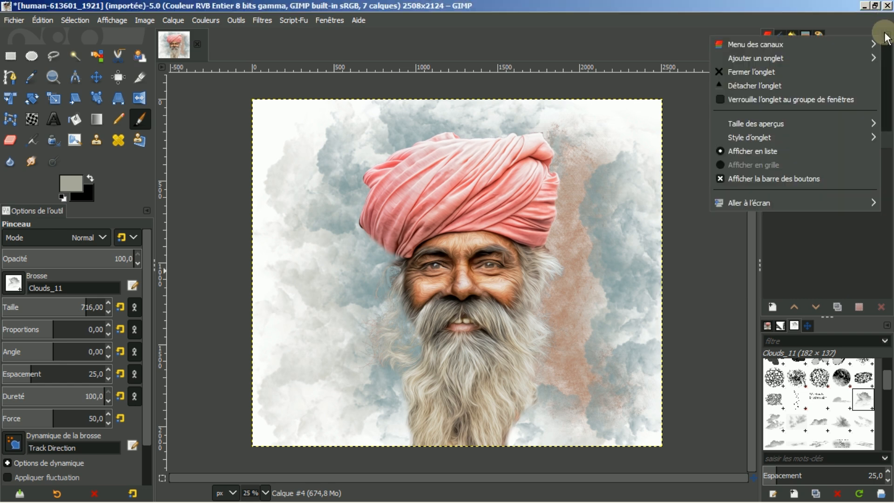
mouse_move(753, 61)
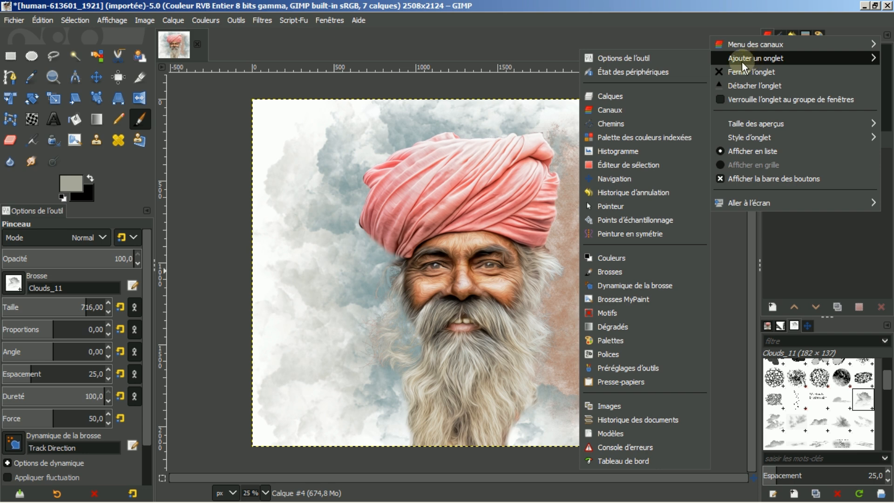
click(615, 96)
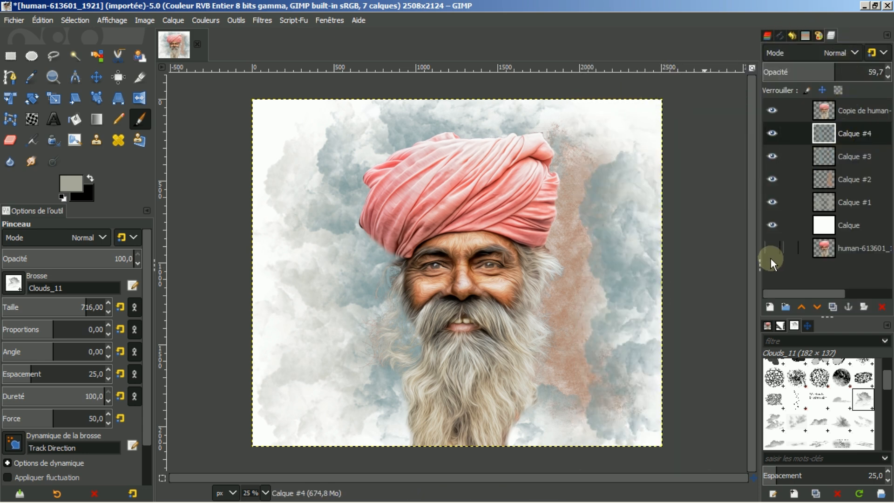
Step: Paint beige-grey clouds around the portrait with the Clouds_17 brush at size 884 on a new transparent layer, and duplicate that layer
click(768, 307)
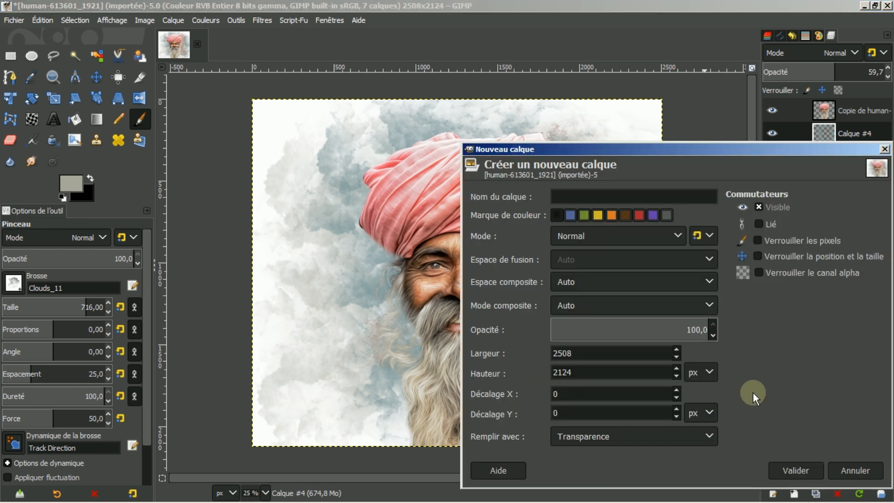
click(790, 470)
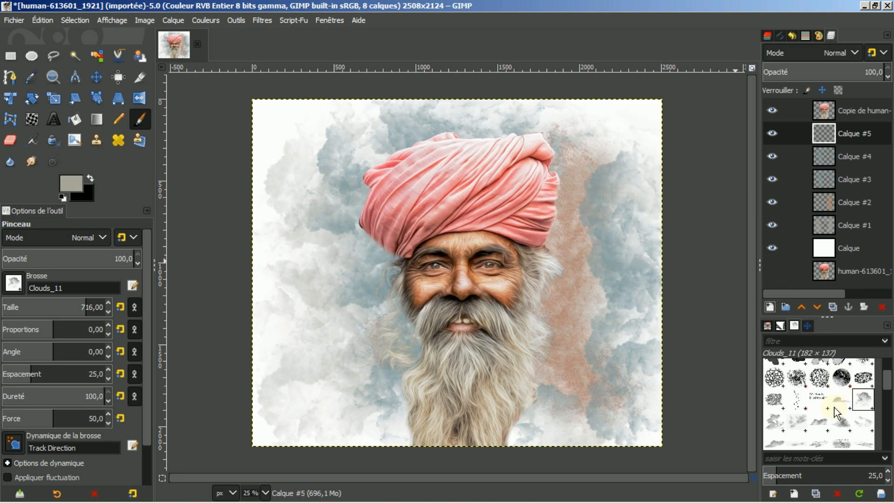
scroll(817, 414, down, 1)
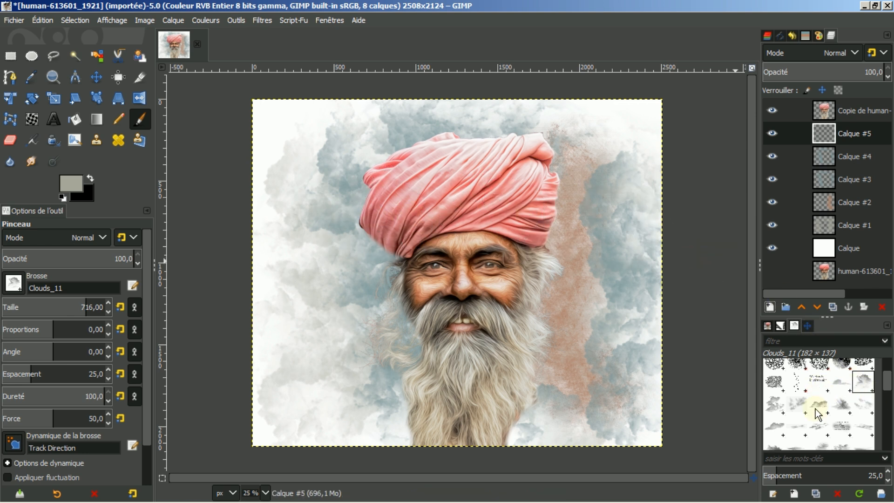
click(776, 425)
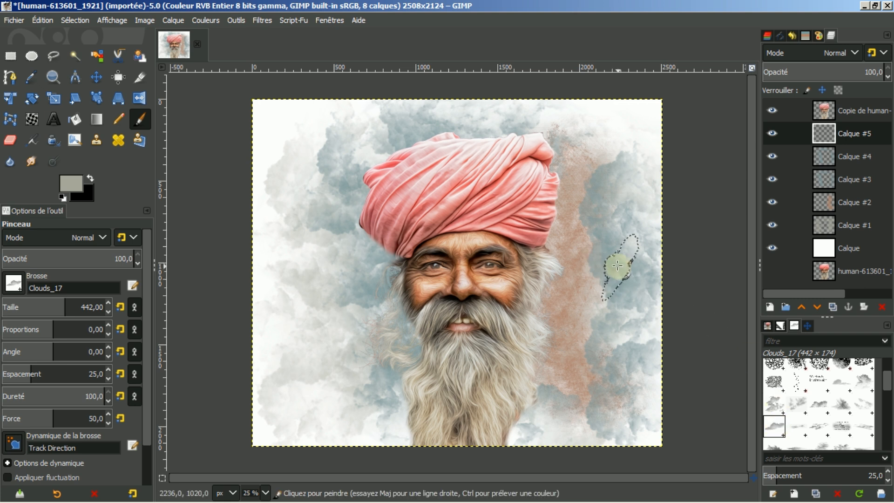
drag(64, 306, 81, 305)
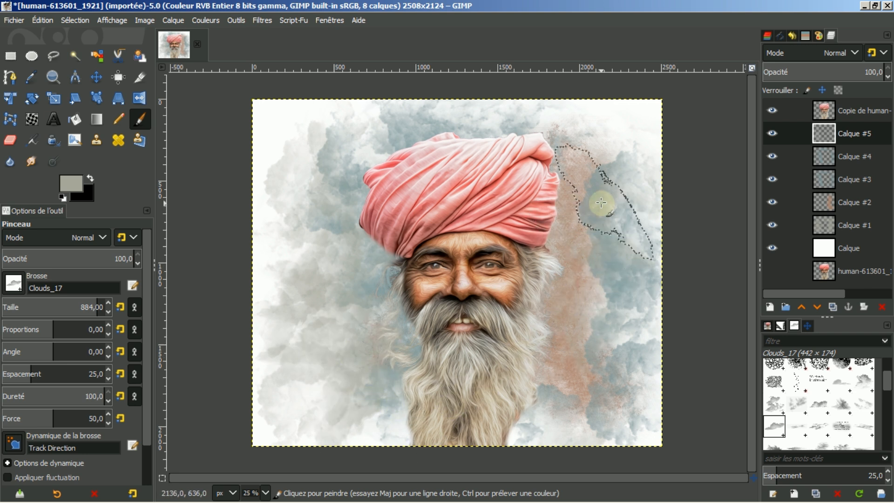
click(603, 167)
click(649, 258)
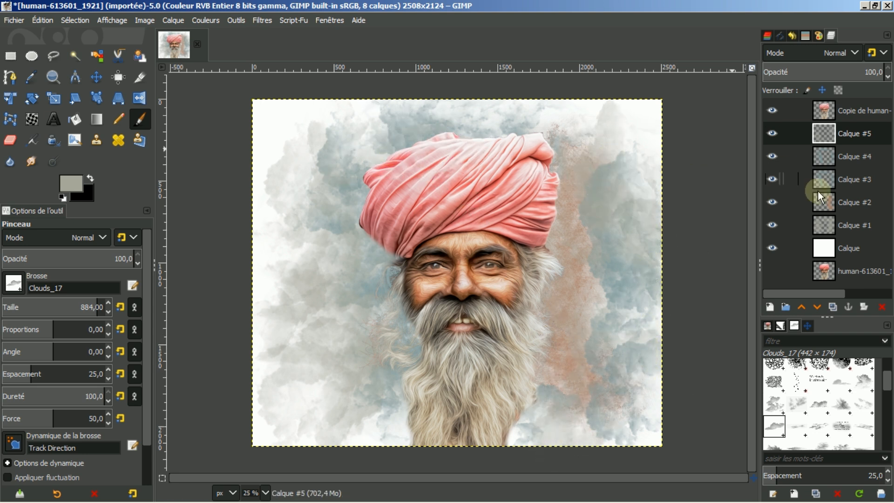
click(832, 307)
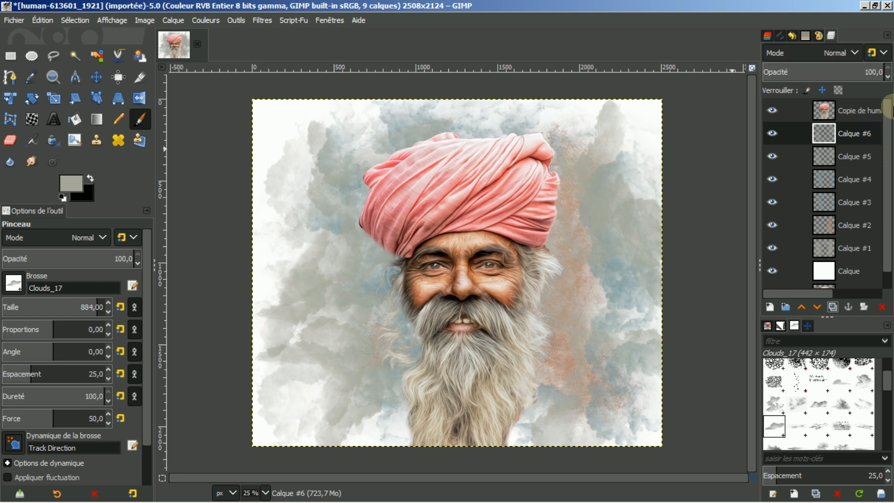
Step: Duplicate the cut-out portrait layer at the top of the stack and hide the original beneath the copy
click(823, 110)
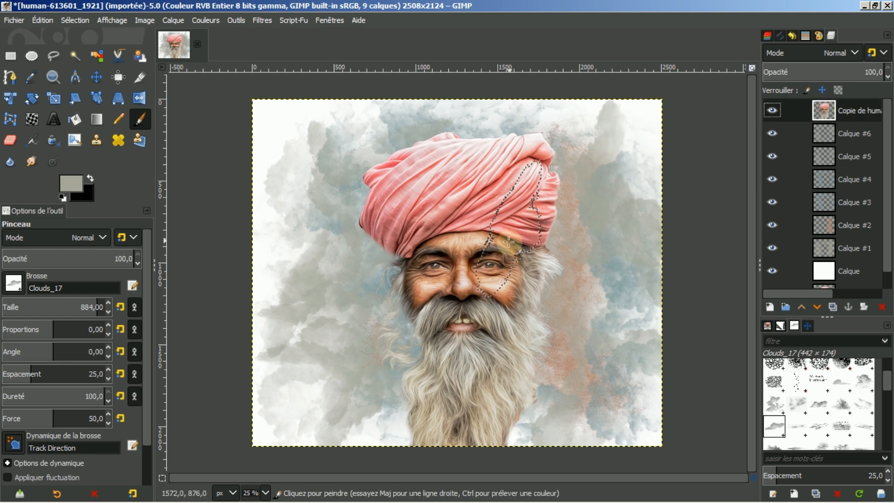
scroll(503, 251, up, 2)
scroll(505, 250, down, 1)
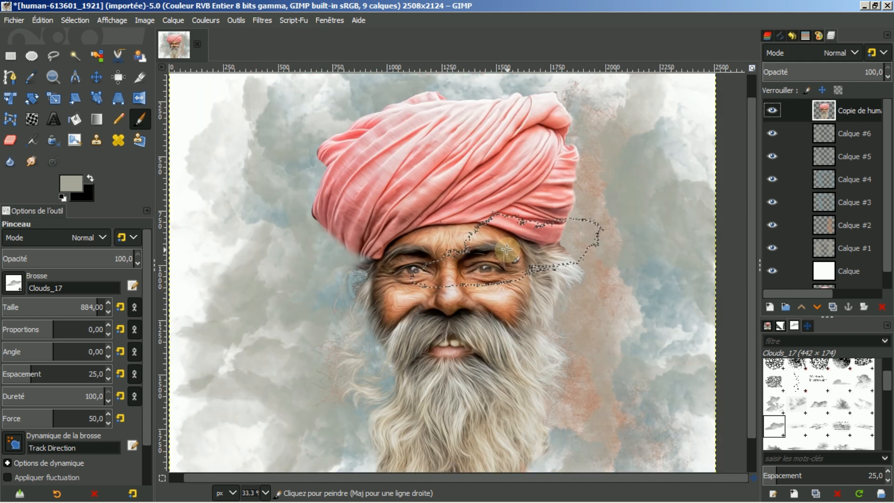
scroll(508, 249, down, 1)
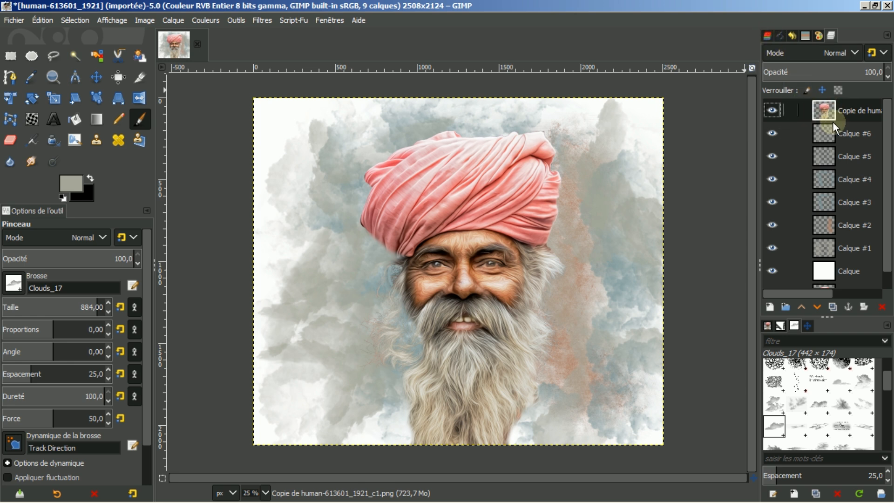
click(831, 306)
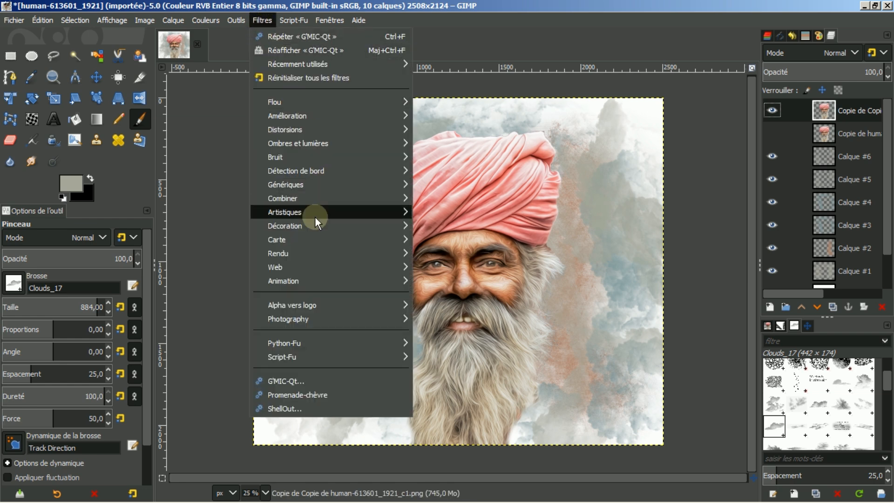
Step: Apply the G'MIC-Qt Crystal pattern filter to the top portrait copy with Edges set to 21
click(275, 382)
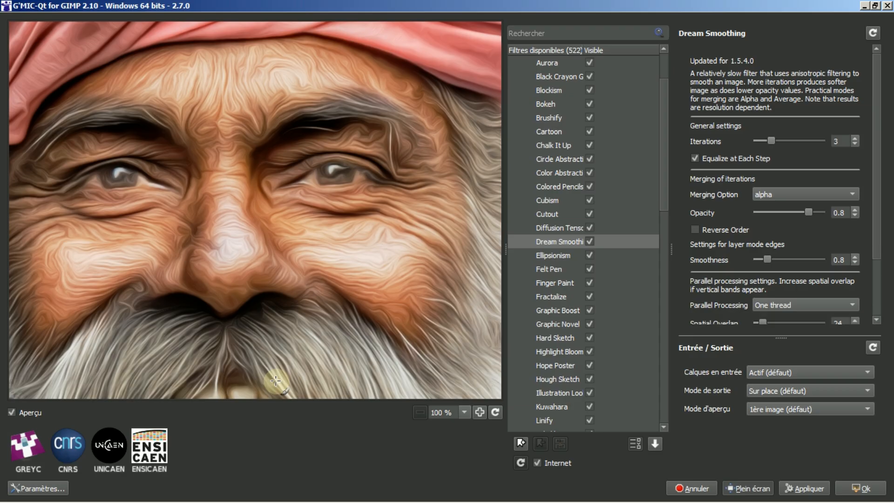
scroll(594, 187, up, 2)
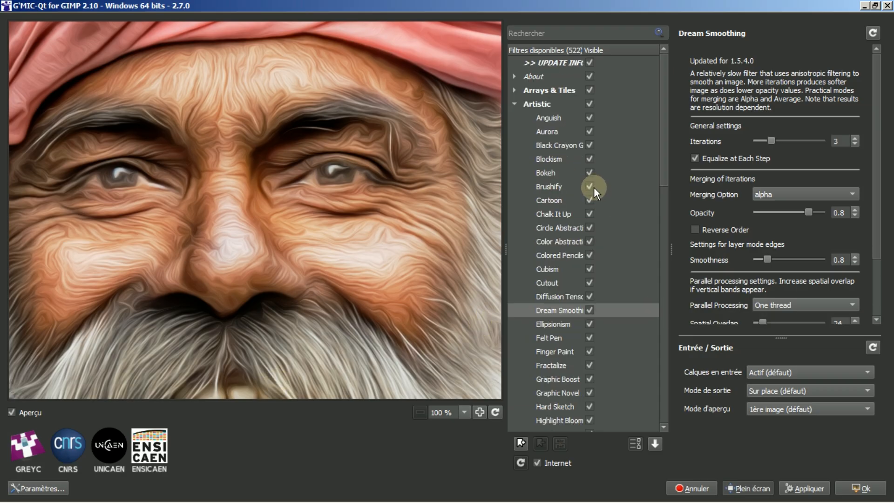
click(513, 103)
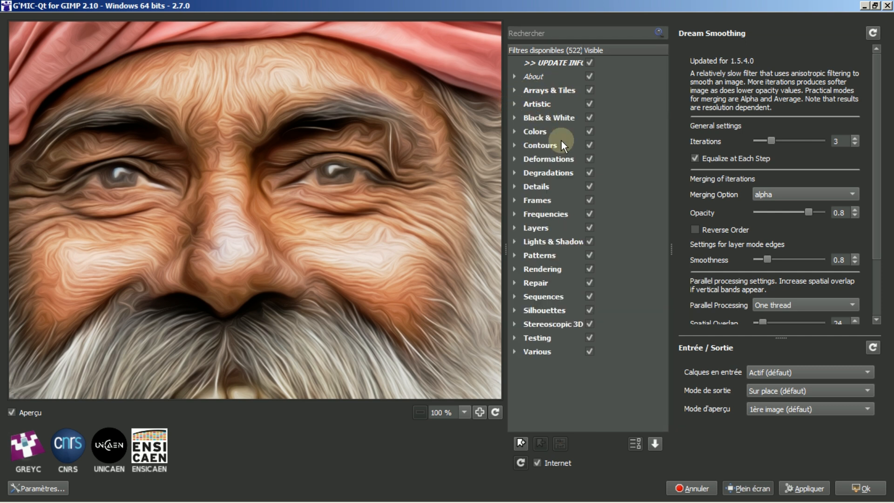
click(513, 255)
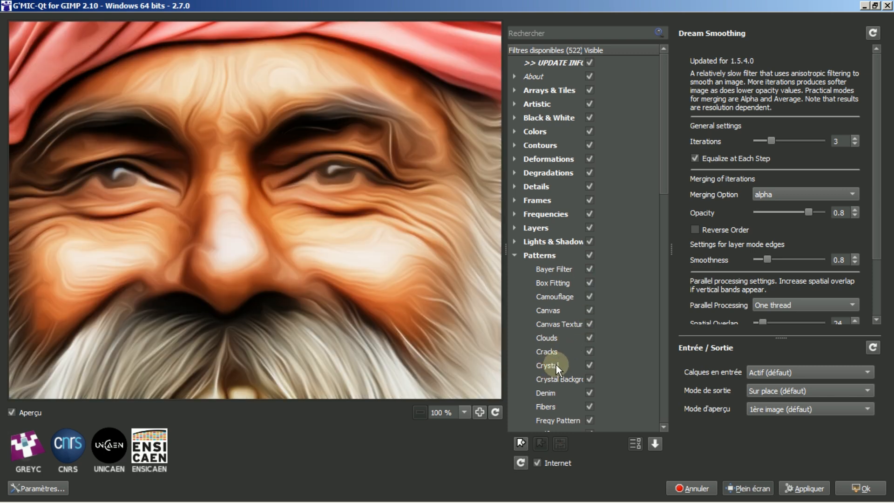
click(553, 365)
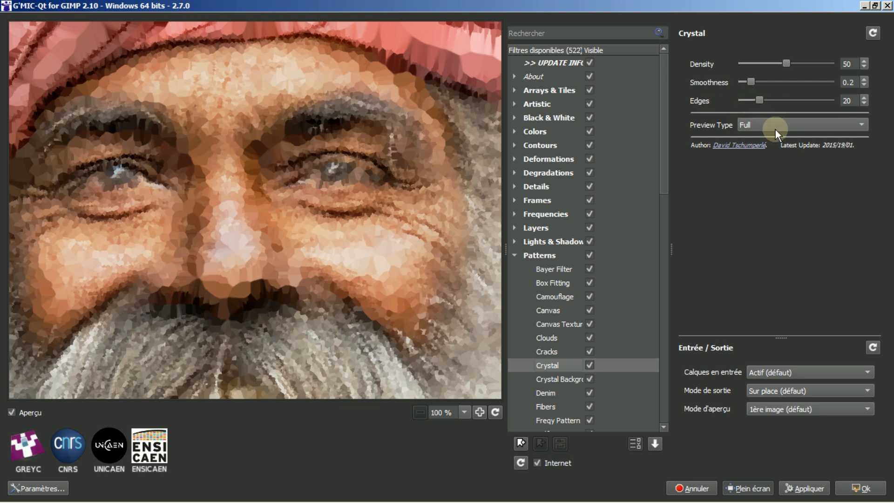
click(864, 97)
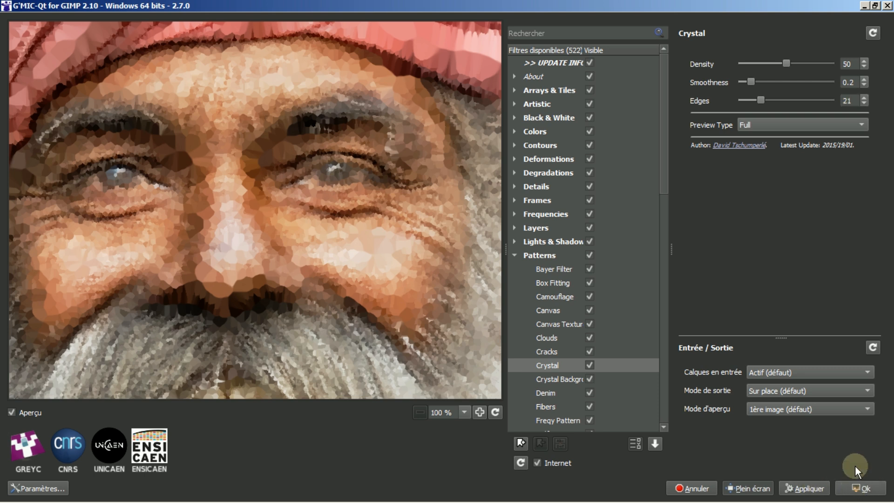
click(857, 489)
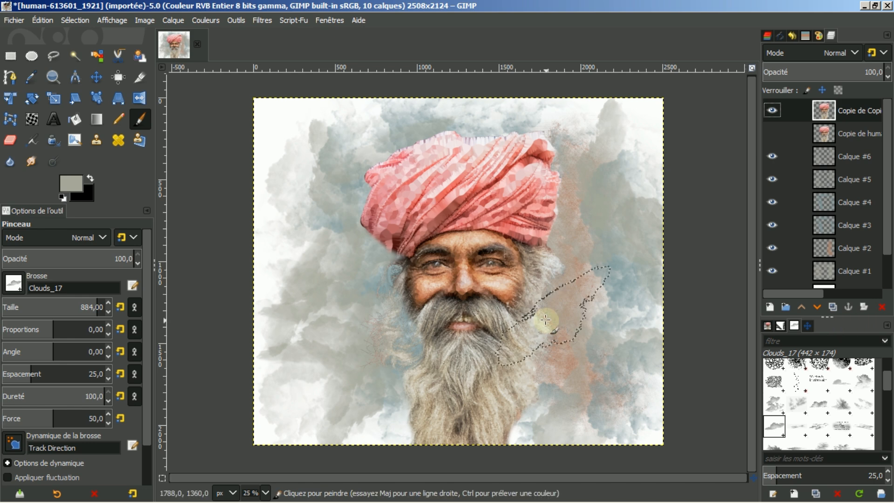
Step: Compare the crystallised portrait copy with the original portrait by toggling the visibility of both layers
scroll(460, 268, up, 3)
scroll(461, 268, down, 2)
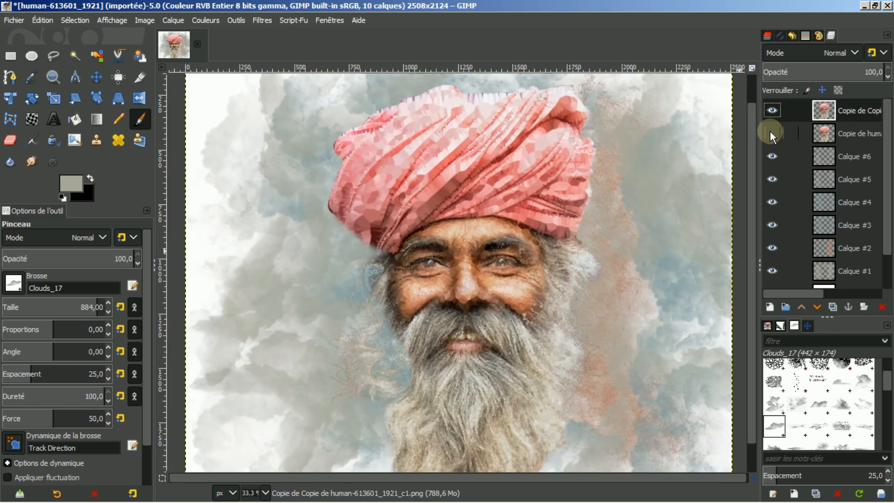
click(771, 110)
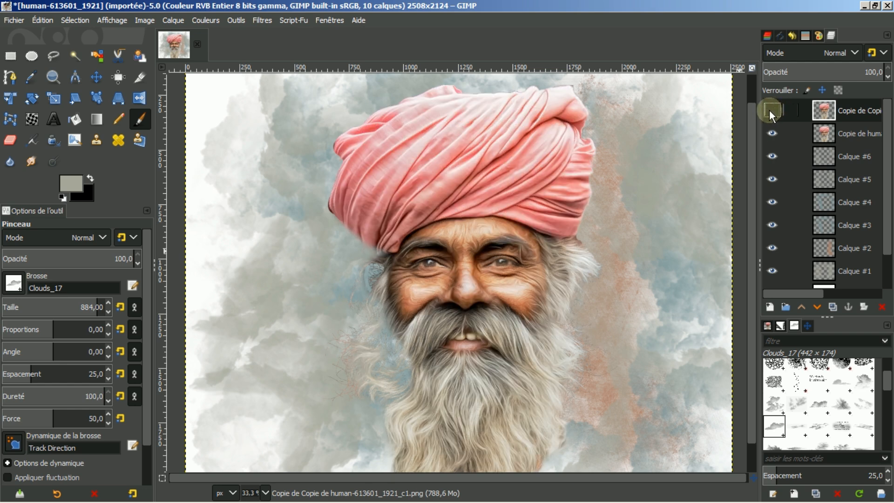
click(769, 110)
click(770, 129)
scroll(619, 251, down, 1)
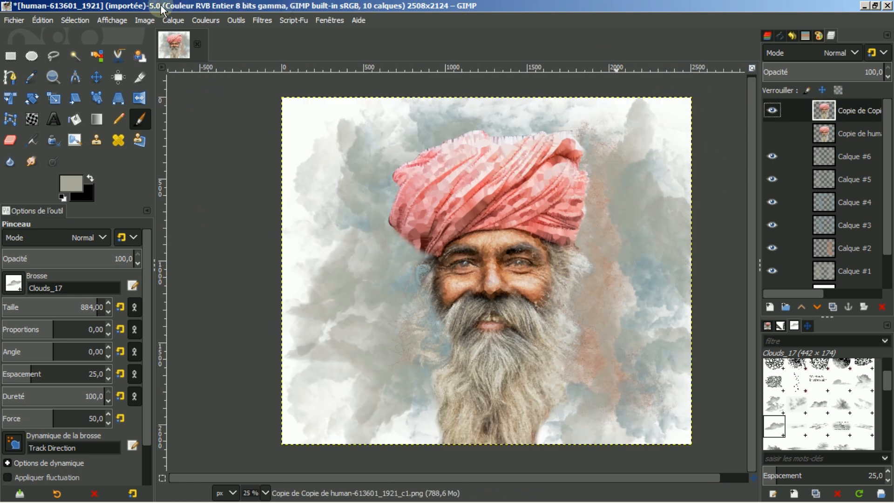
Step: Darken the crystallised portrait's midtones with Curves, moving the Value channel's middle point to about input 137, output 118
click(208, 19)
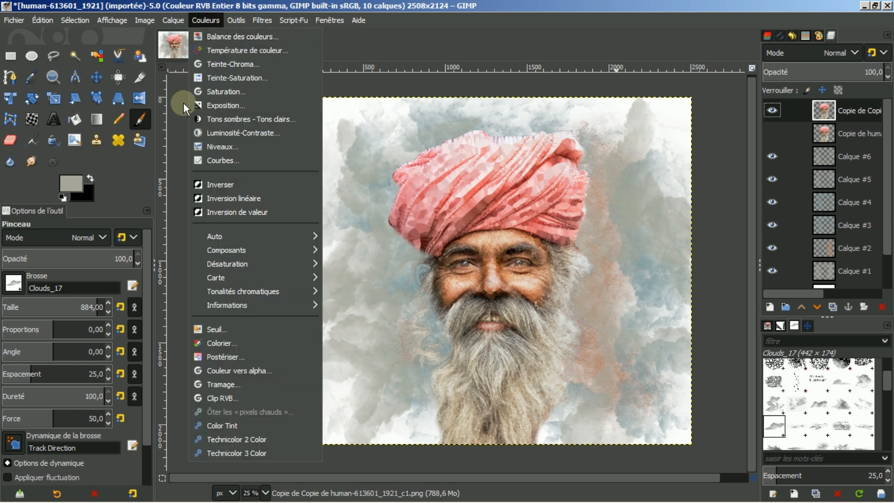
click(211, 159)
drag(143, 205, 147, 207)
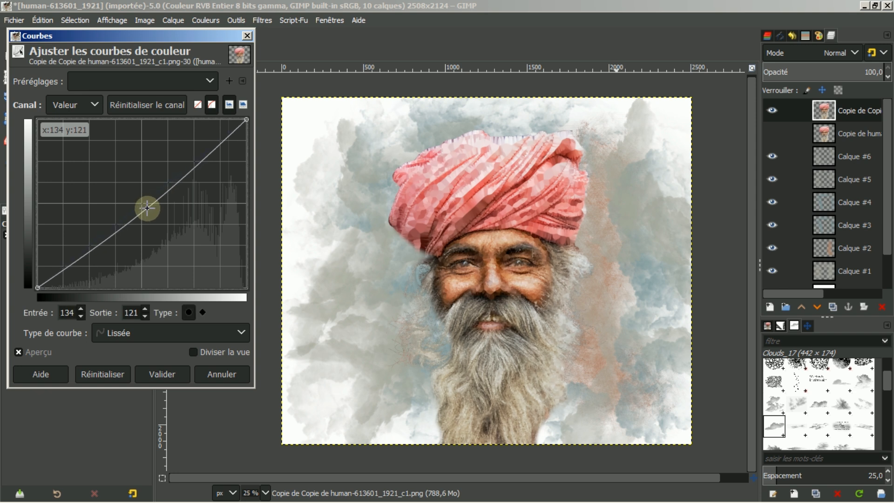
drag(147, 208, 147, 207)
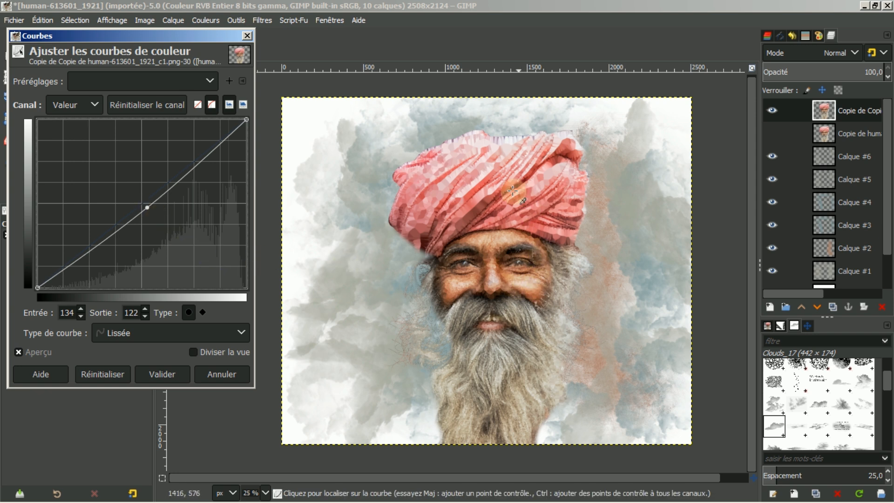
drag(147, 208, 150, 210)
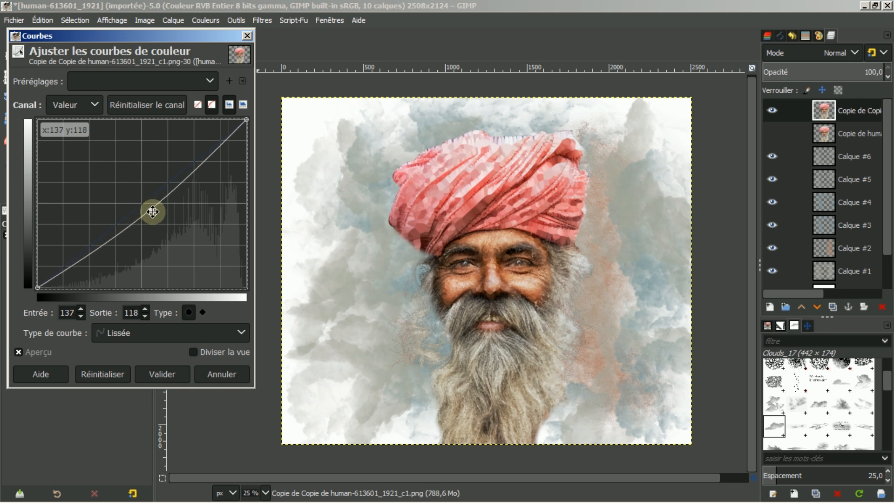
click(149, 373)
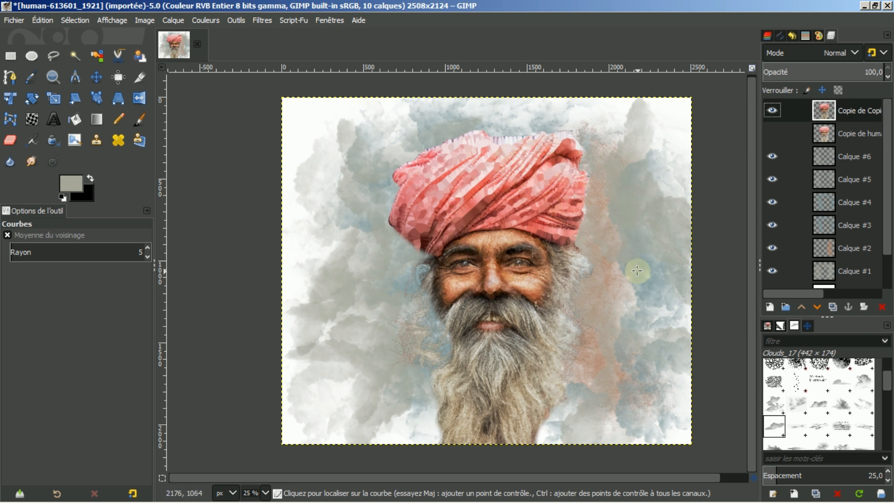
Step: Create a selection from the top portrait copy's alpha and feather it by 200 px
right_click(844, 109)
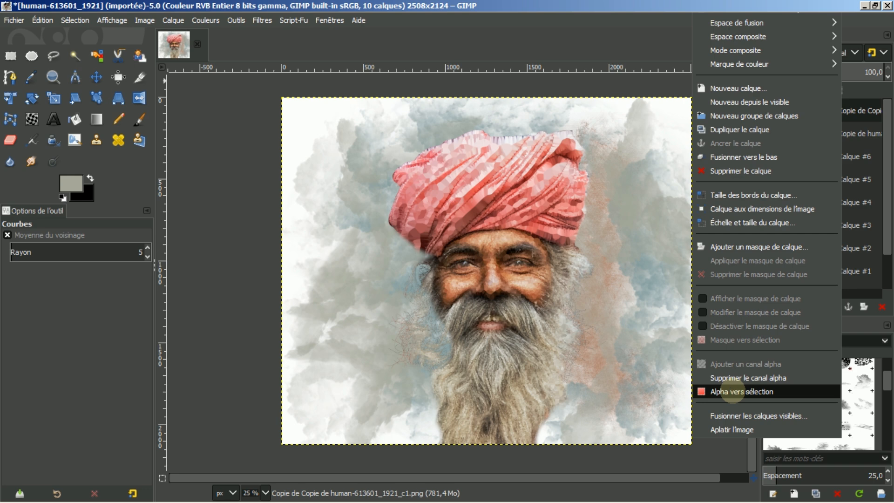
click(731, 391)
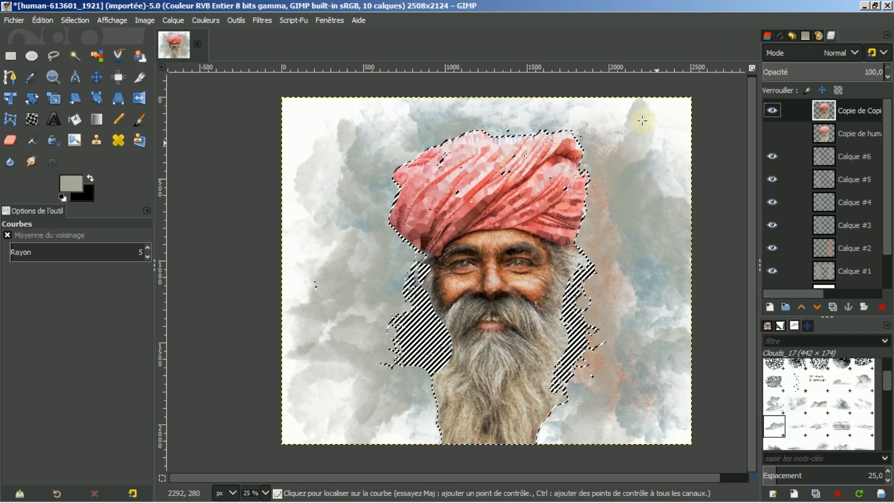
click(65, 20)
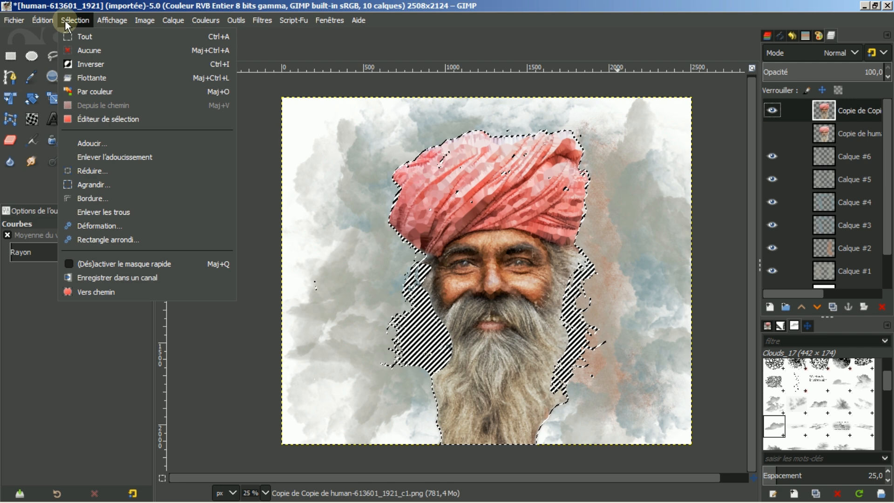
click(85, 142)
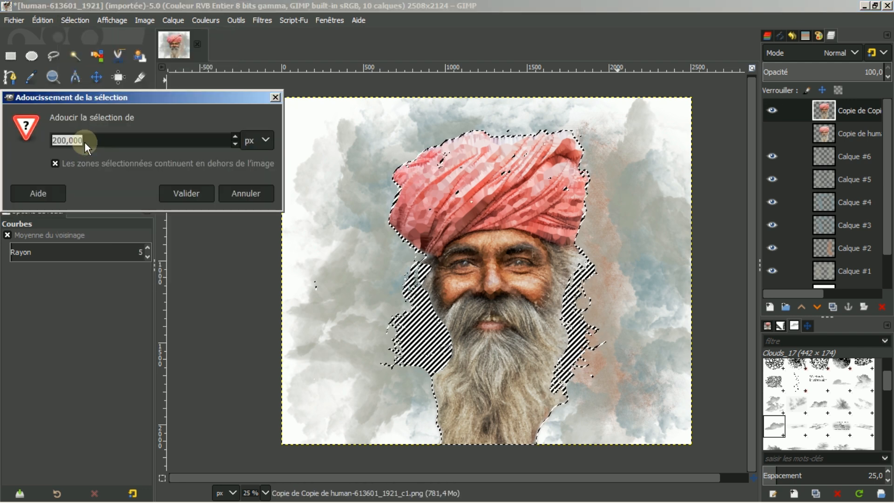
click(175, 193)
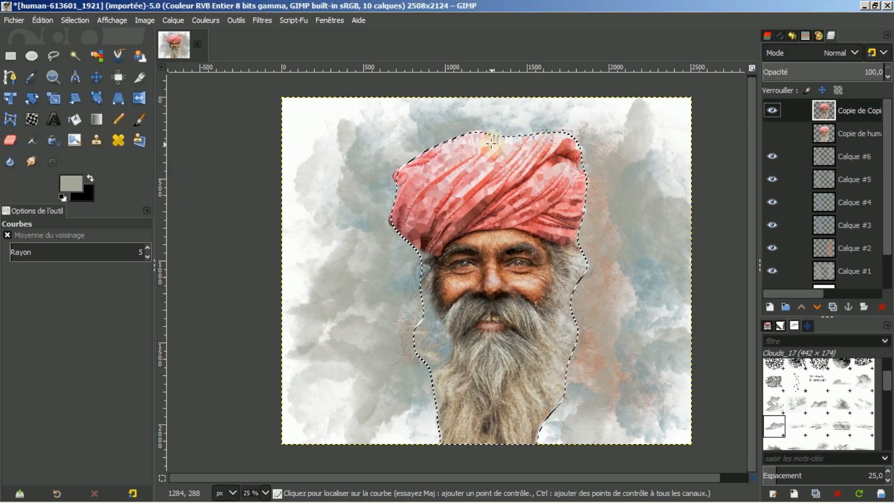
Step: Invert the feathered selection, clear the area around the portrait to soften its edges, and deselect everything
click(73, 20)
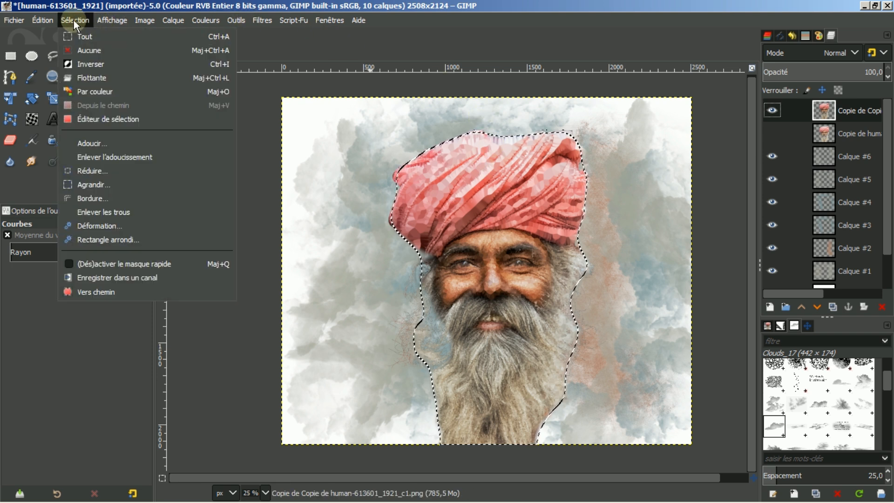
click(79, 63)
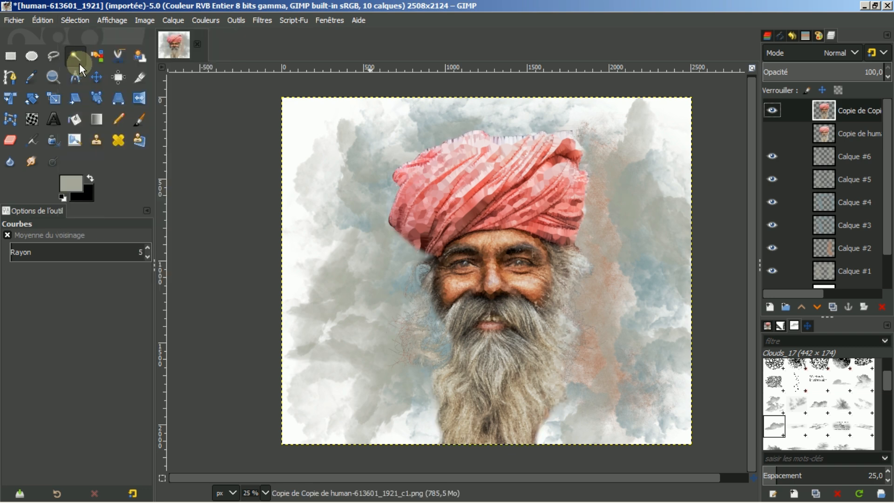
click(44, 19)
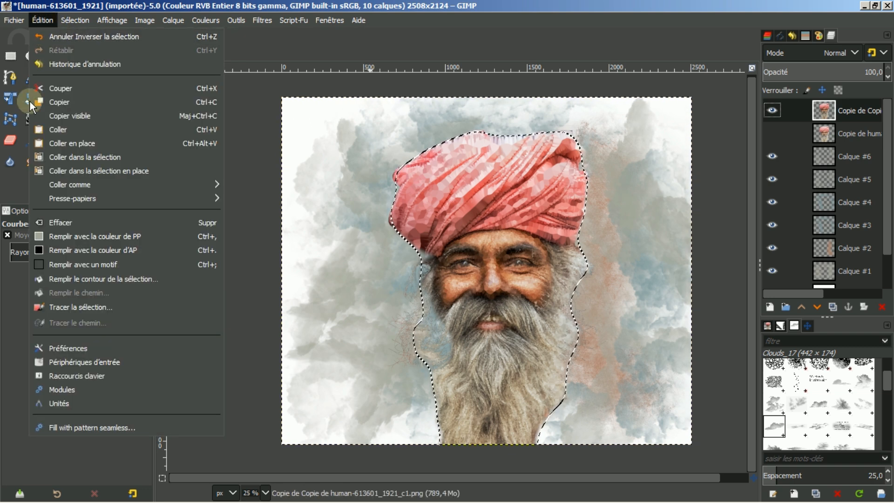
click(63, 222)
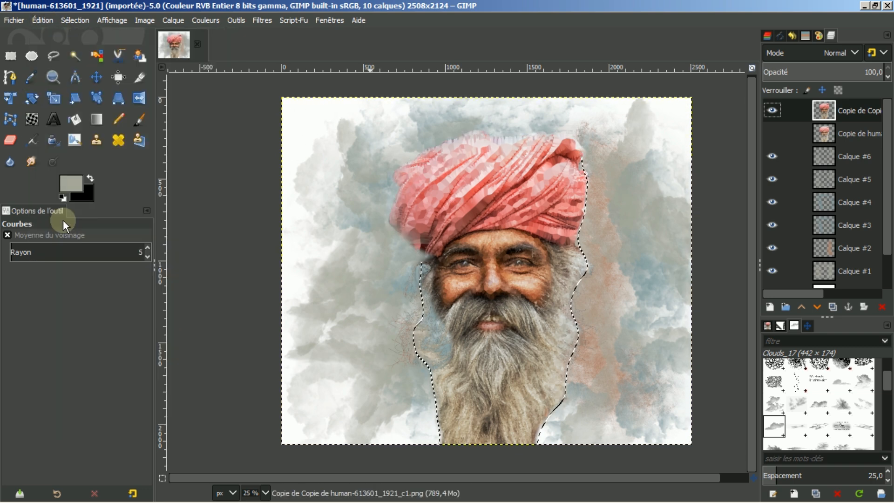
click(75, 21)
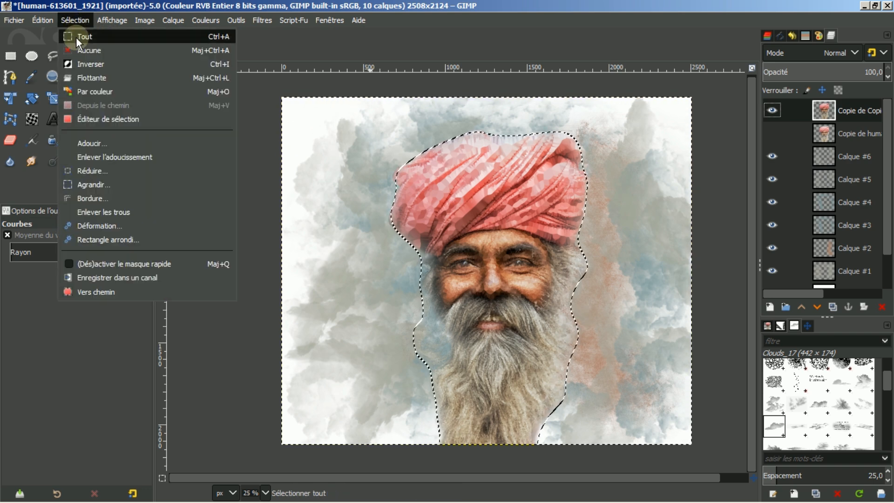
click(75, 50)
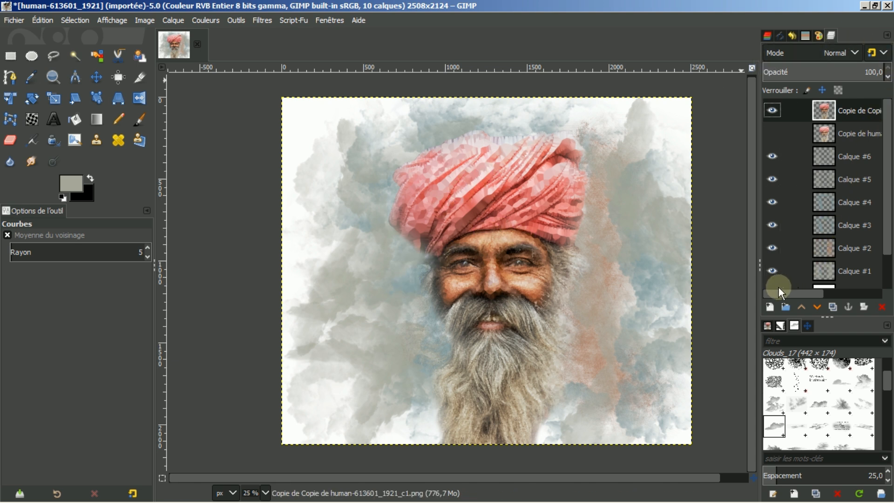
Step: Add a new transparent layer at the top of the stack and choose the geishadoll_splatter1 brush
click(768, 308)
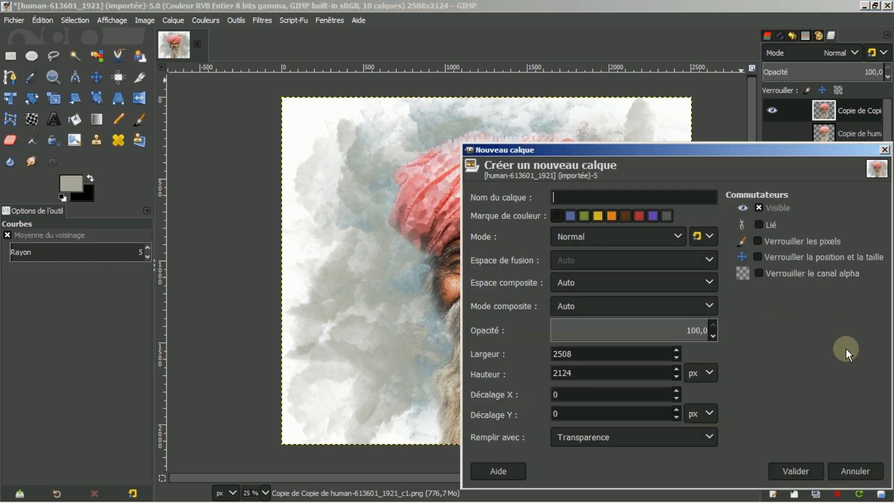
click(794, 470)
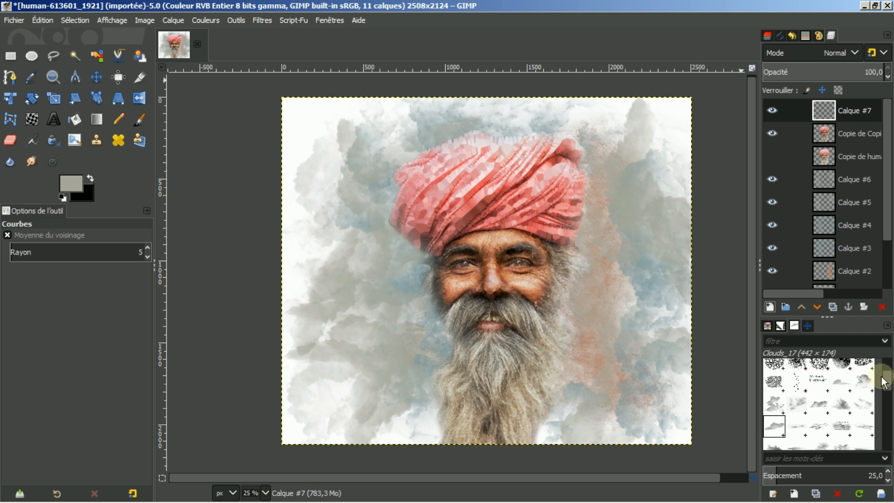
drag(883, 377, 883, 360)
scroll(836, 406, down, 7)
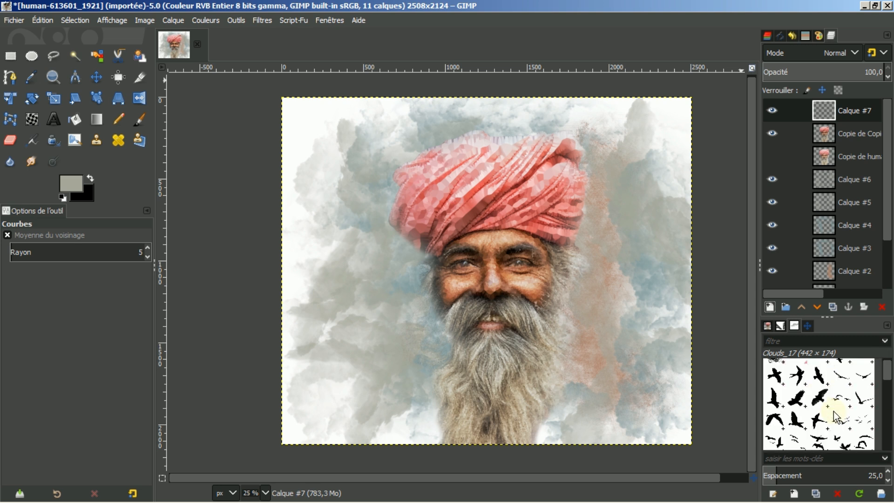
scroll(842, 395, down, 5)
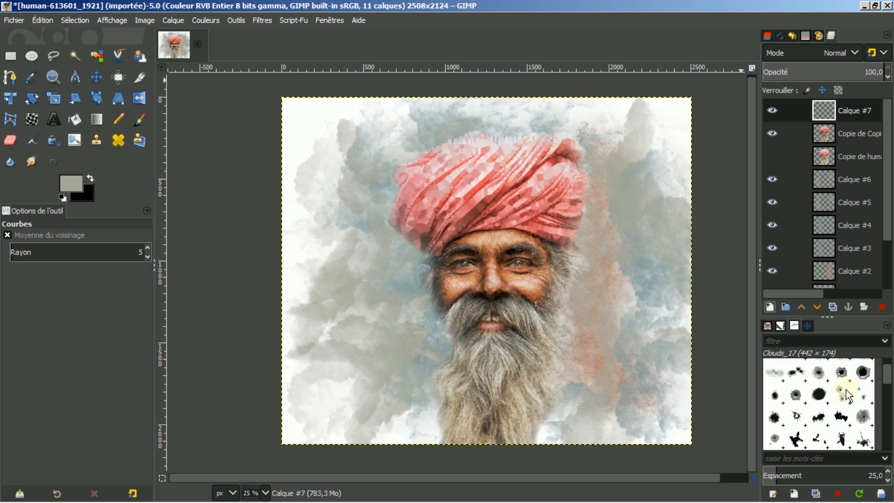
scroll(847, 391, down, 1)
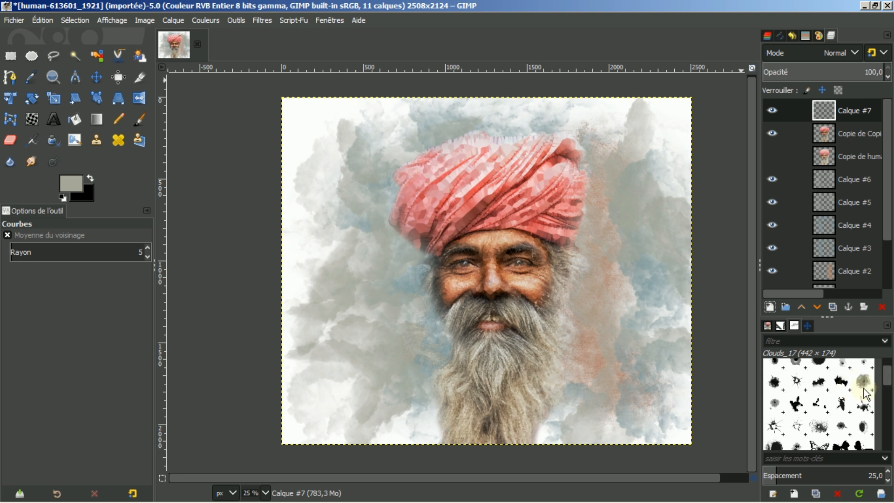
scroll(862, 391, down, 1)
scroll(861, 391, down, 4)
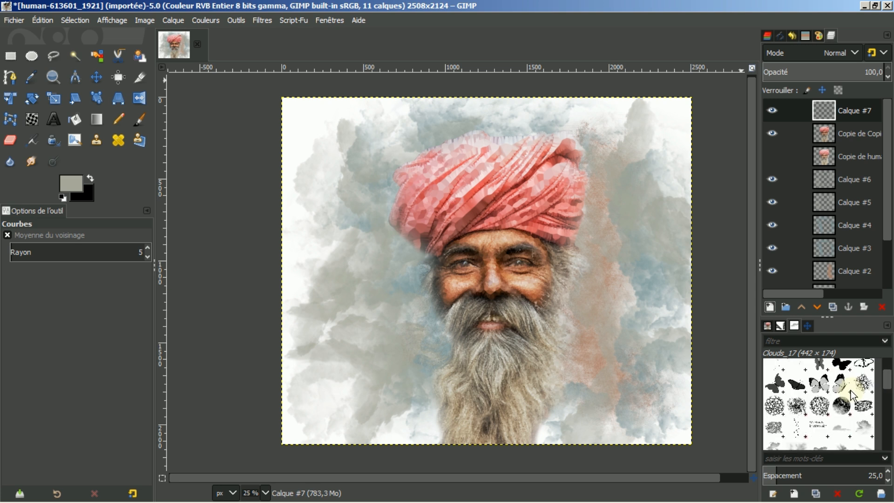
scroll(850, 390, up, 4)
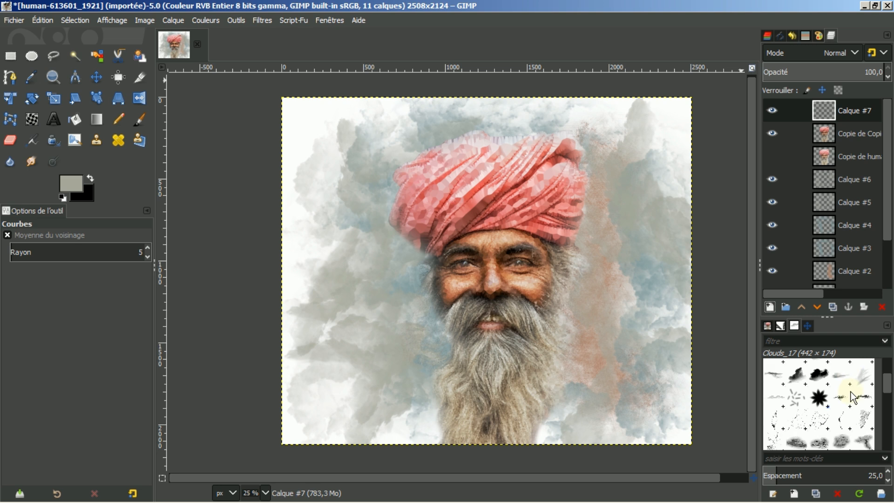
scroll(851, 390, up, 3)
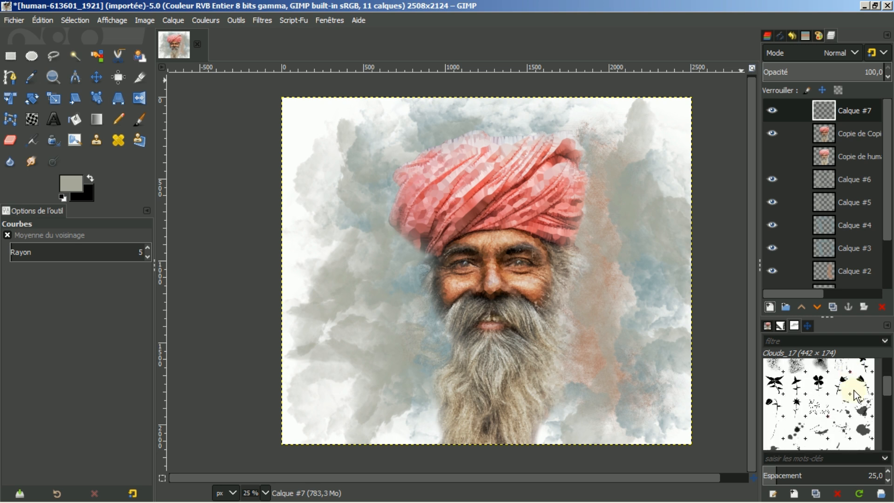
click(840, 416)
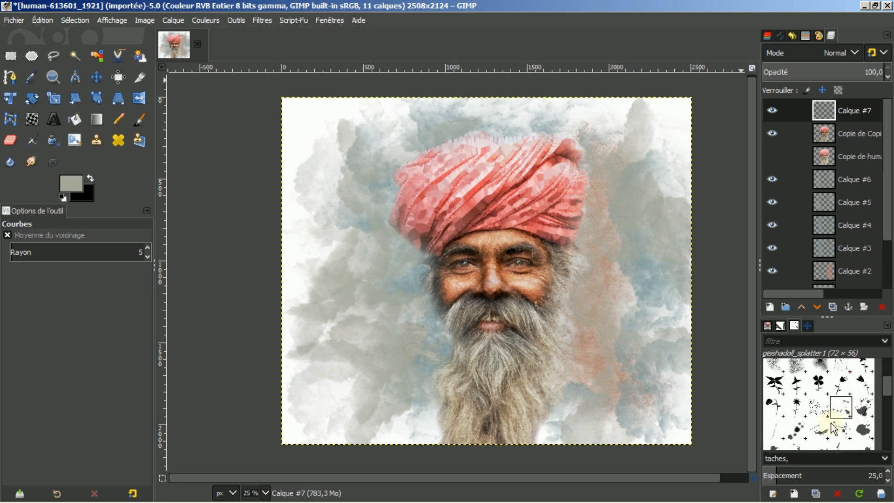
Step: Set up the Paintbrush with the geishadoll_splatter1 brush at size 360
click(861, 409)
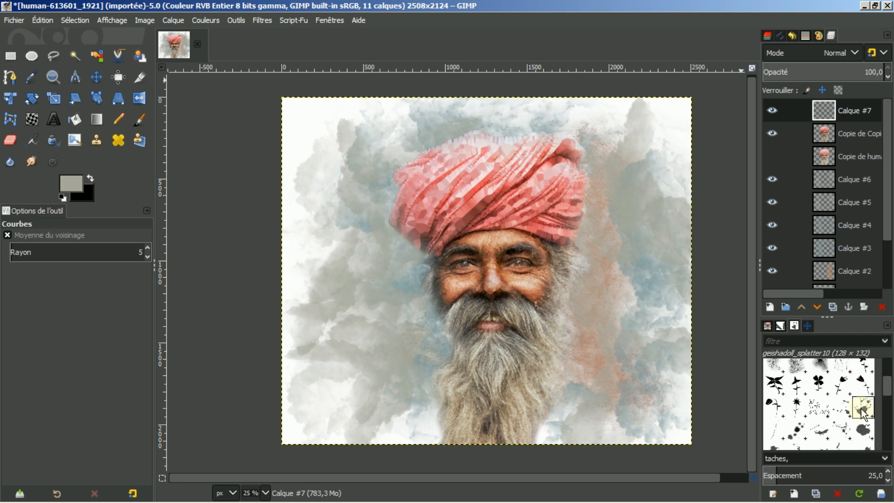
click(843, 409)
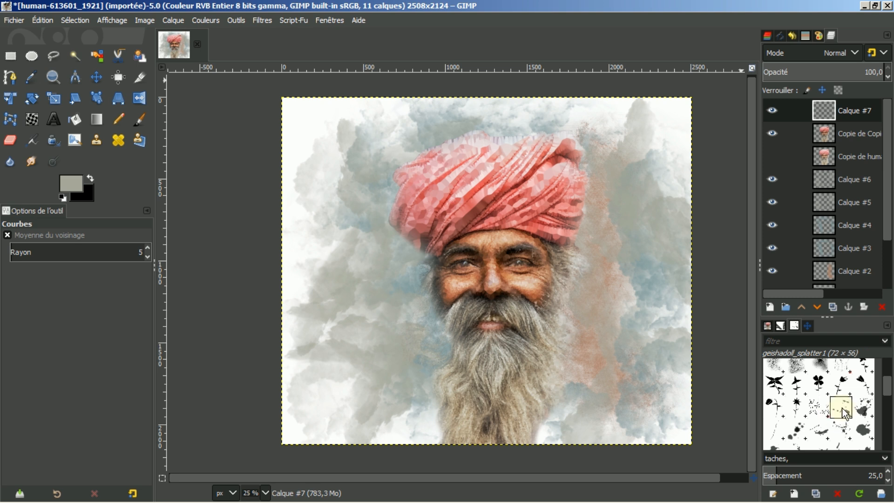
click(139, 119)
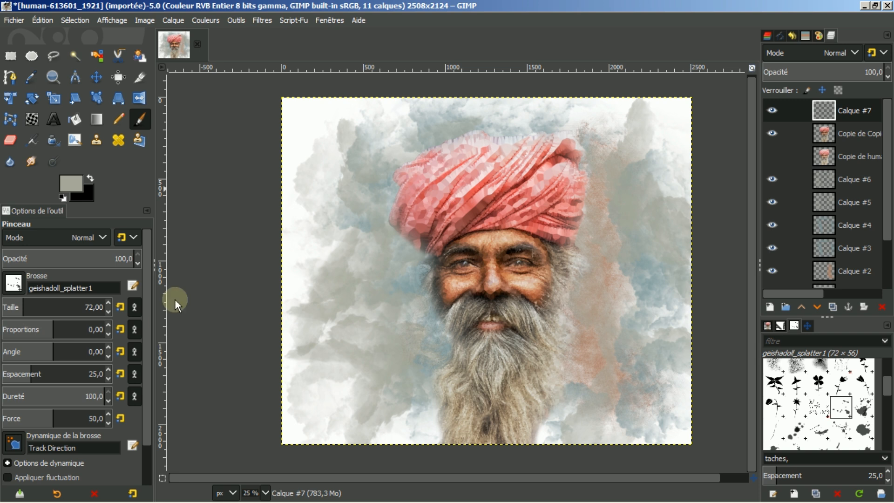
drag(42, 306, 57, 307)
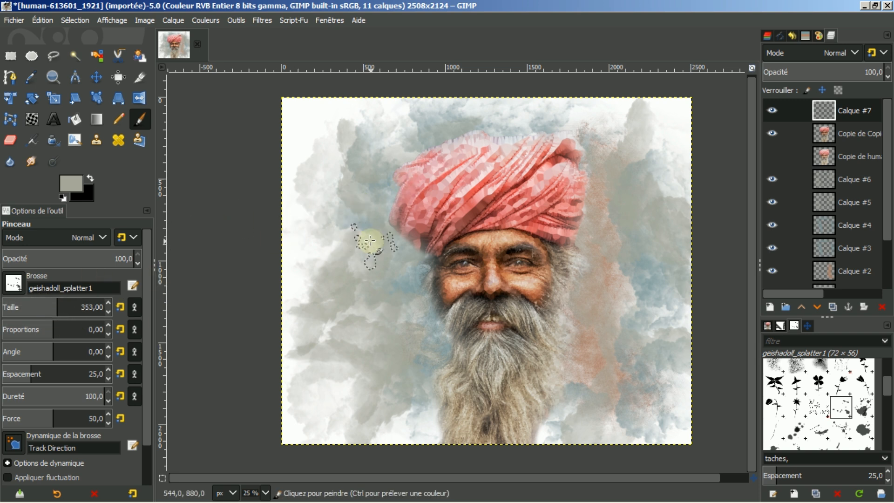
click(58, 301)
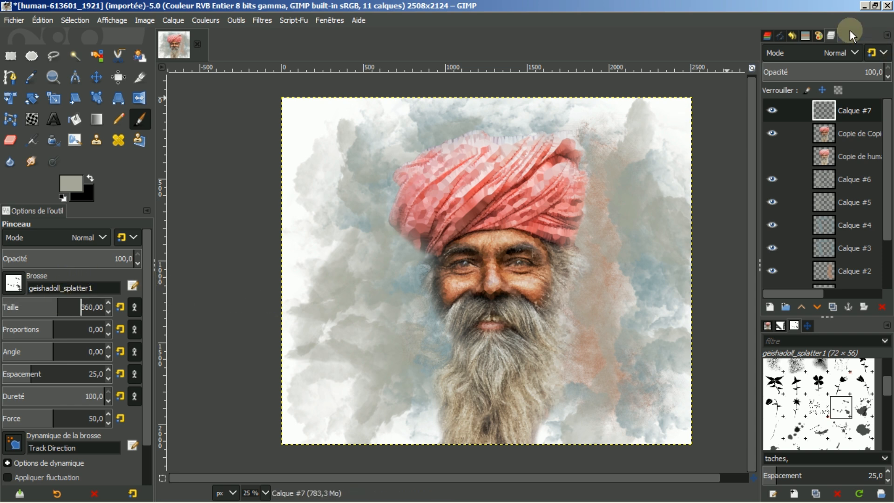
Step: Set the foreground colour to the test1 palette's blue, made slightly more saturated at about 639598
click(818, 35)
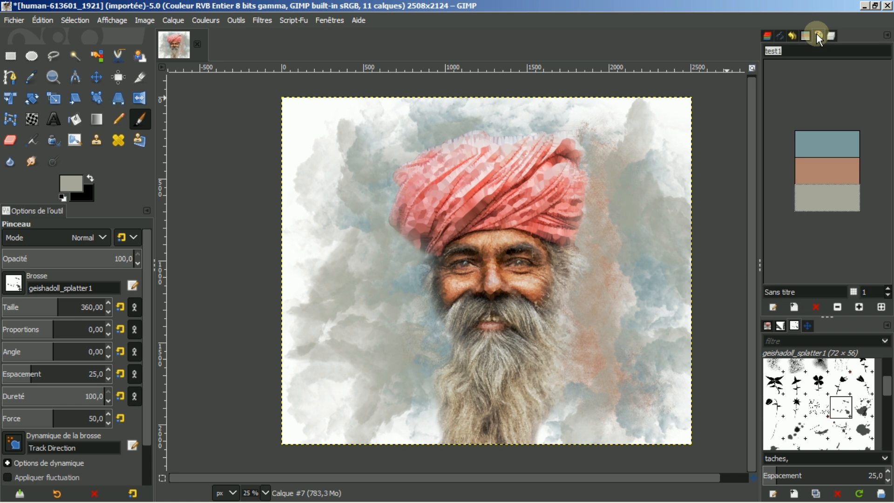
click(831, 146)
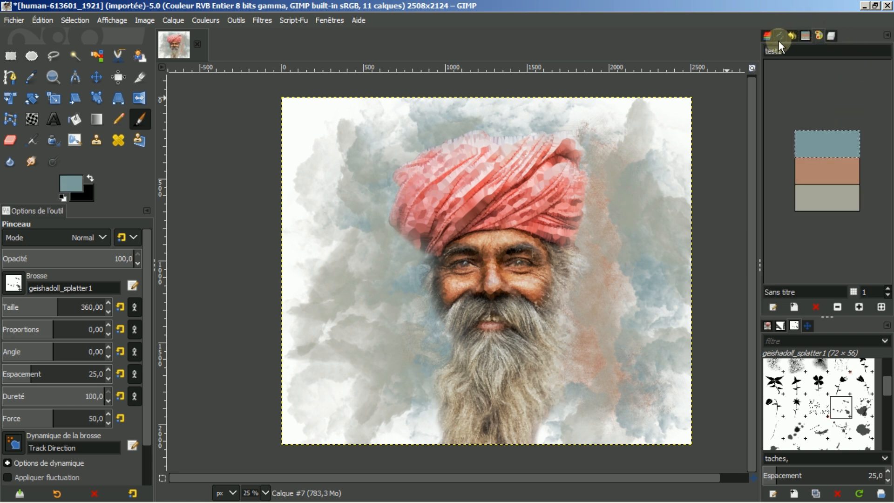
click(831, 38)
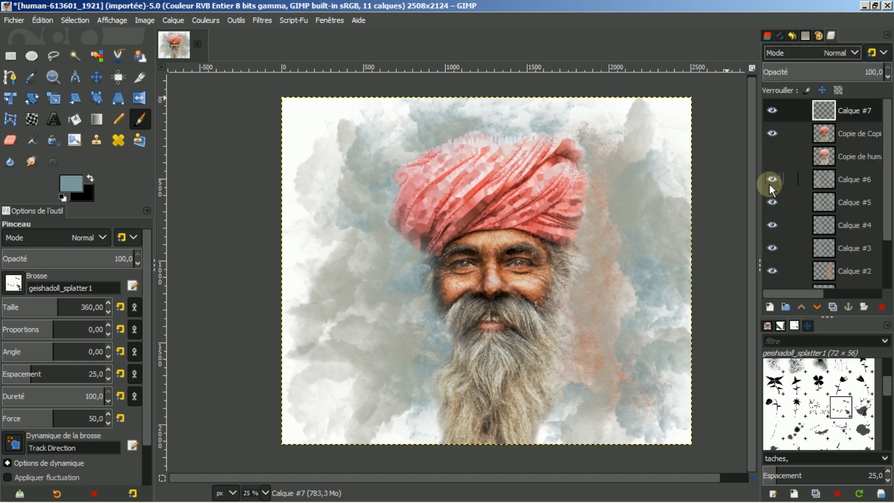
click(71, 186)
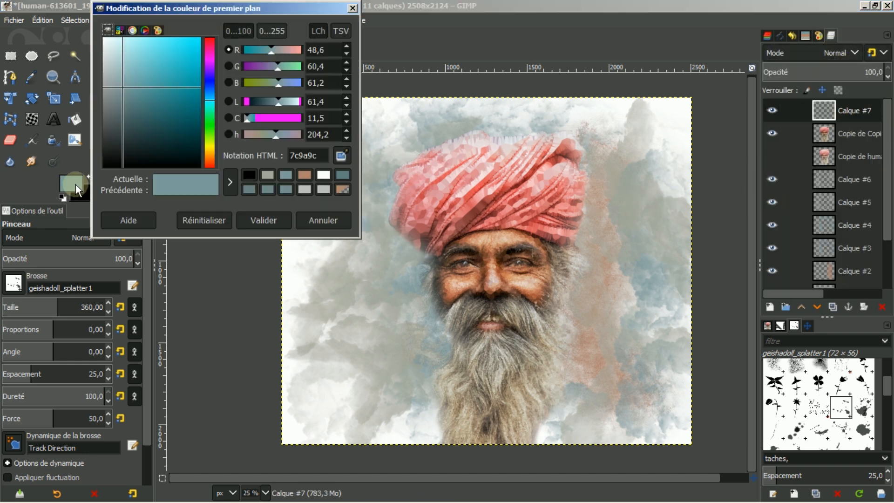
drag(124, 88, 137, 91)
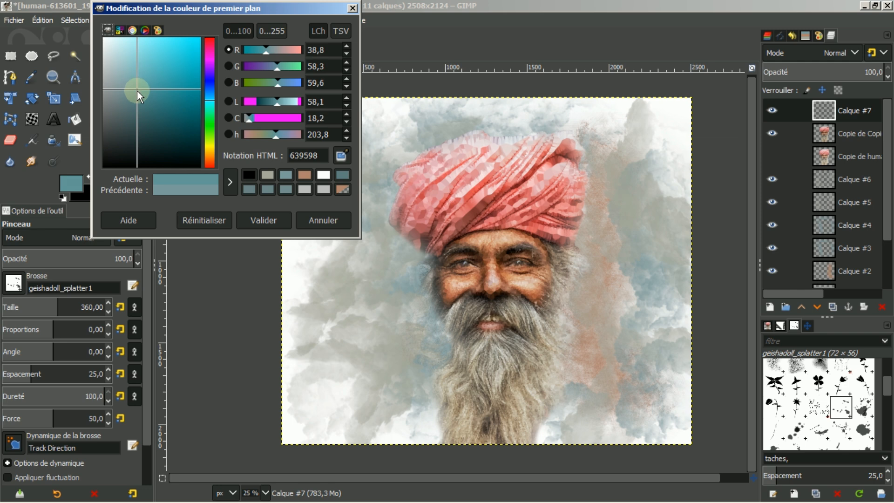
click(247, 219)
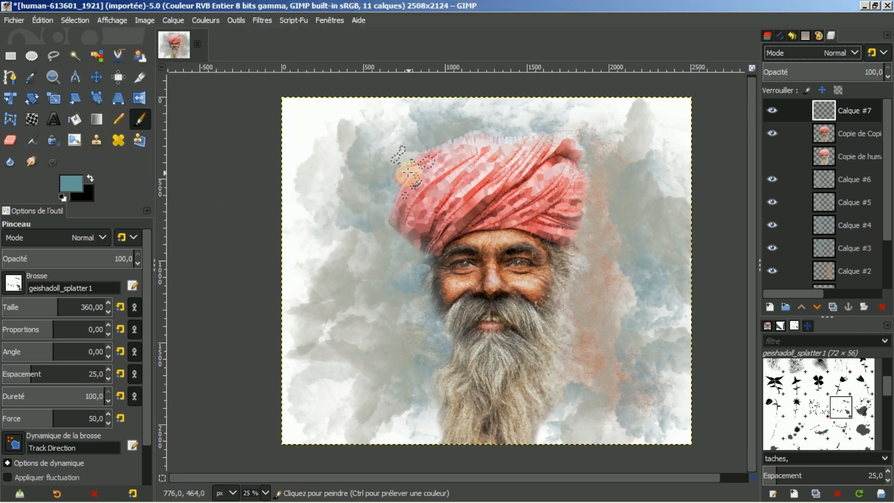
Step: Stamp blue splatters along the left side of the turban, face and beard on Calque #7
click(391, 197)
click(375, 224)
click(376, 251)
click(408, 254)
click(421, 295)
click(376, 302)
click(429, 339)
click(423, 362)
click(405, 382)
click(451, 379)
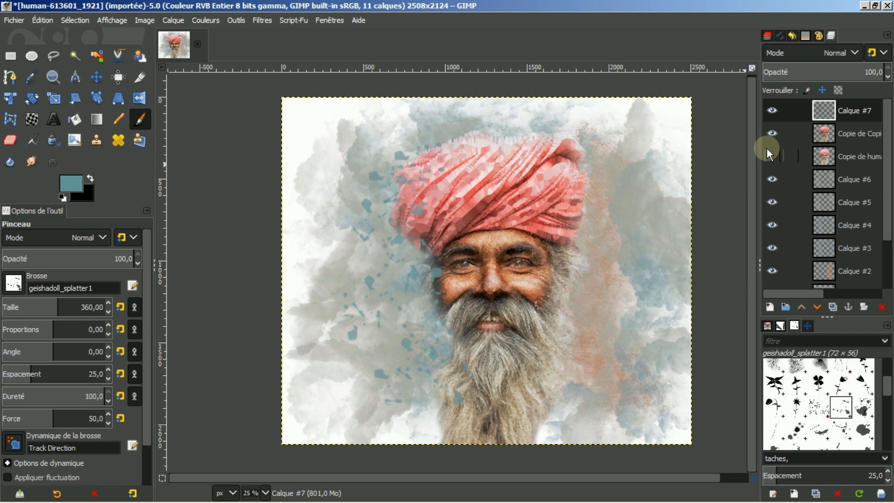
Step: Add a new transparent layer at the top of the stack and take the test1 palette's orange-brown as foreground colour
click(769, 307)
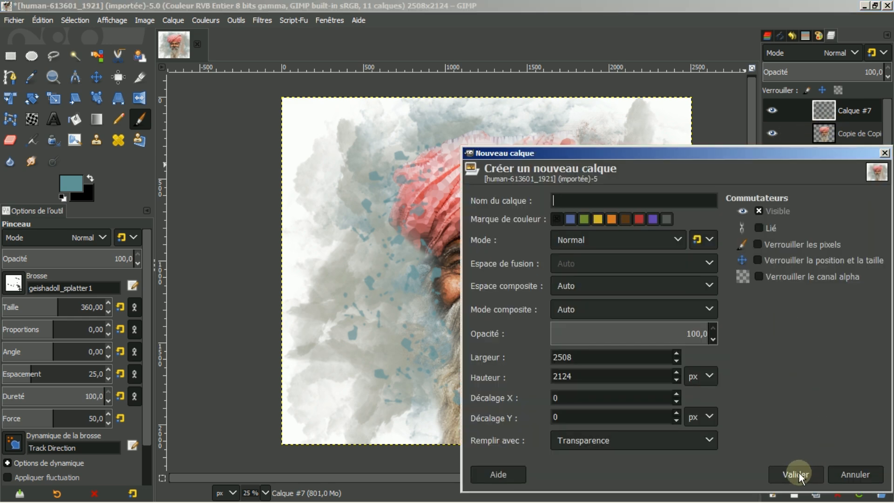
click(797, 474)
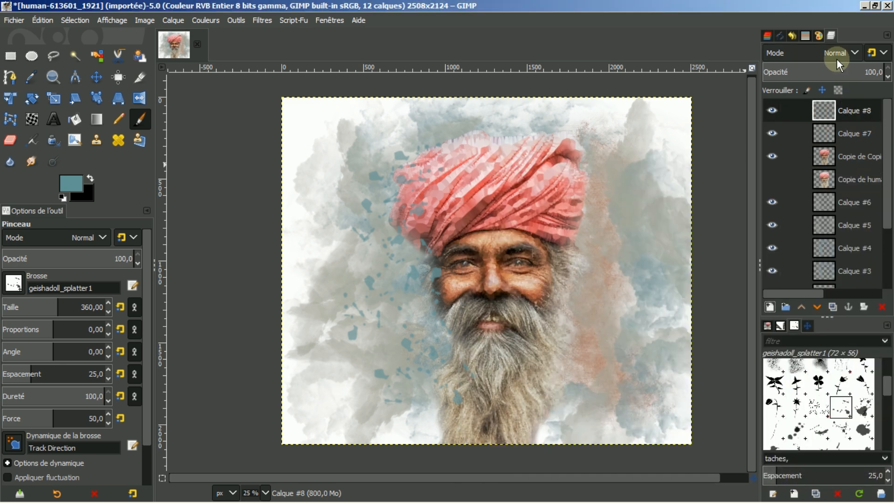
click(819, 37)
click(850, 163)
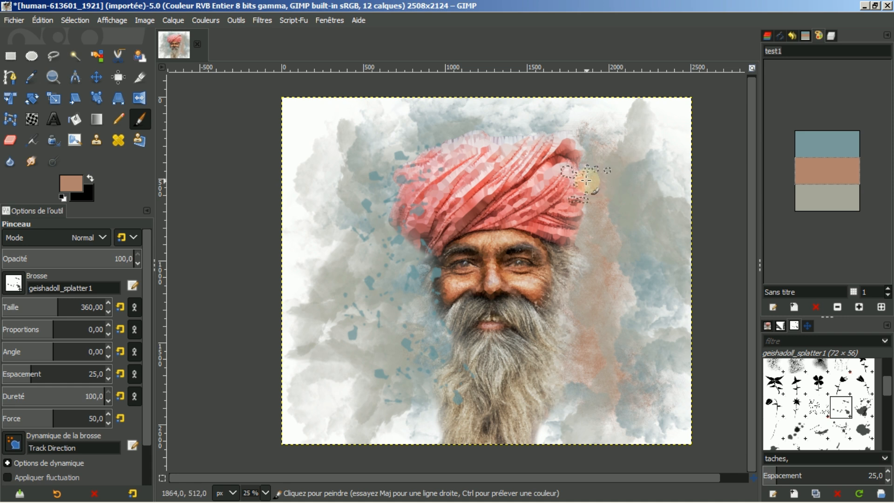
click(827, 37)
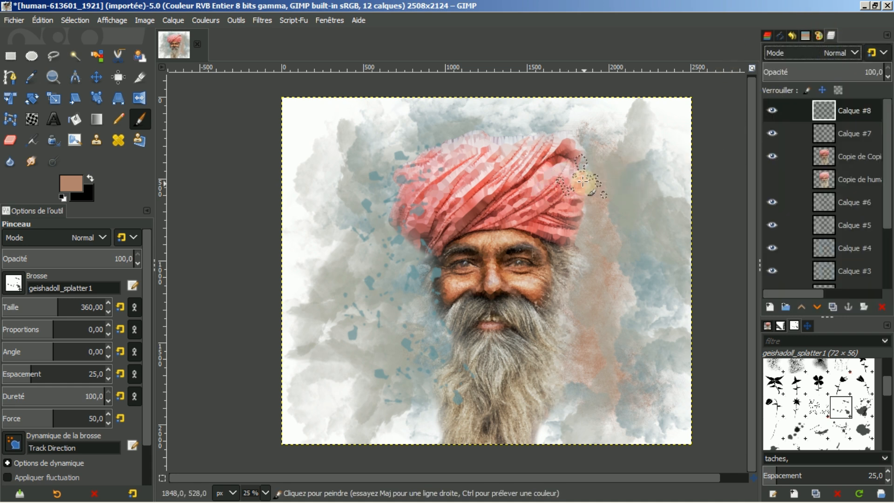
Step: Stamp orange-brown splatters over the cloud area right of the portrait and along the right side of the beard
click(621, 197)
click(632, 251)
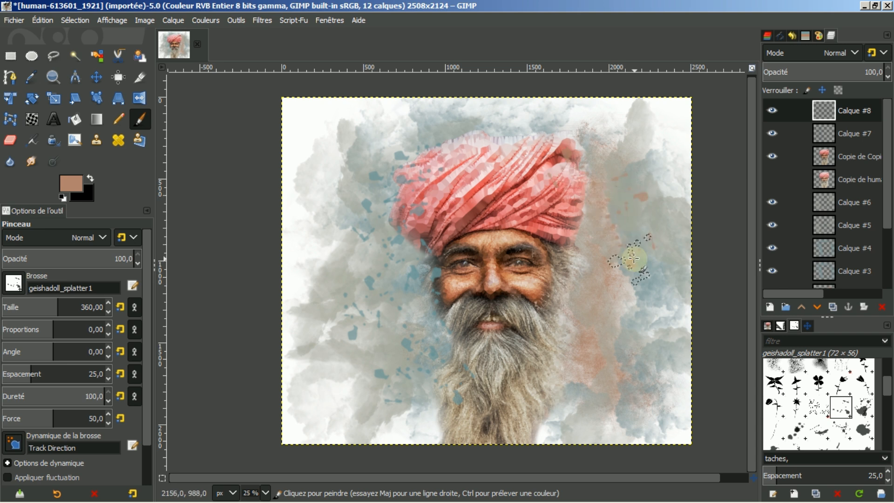
mouse_move(589, 267)
mouse_down()
mouse_move(606, 298)
mouse_move(603, 315)
mouse_move(546, 365)
mouse_move(545, 387)
mouse_move(585, 383)
mouse_move(624, 356)
mouse_move(656, 296)
mouse_move(645, 278)
mouse_up()
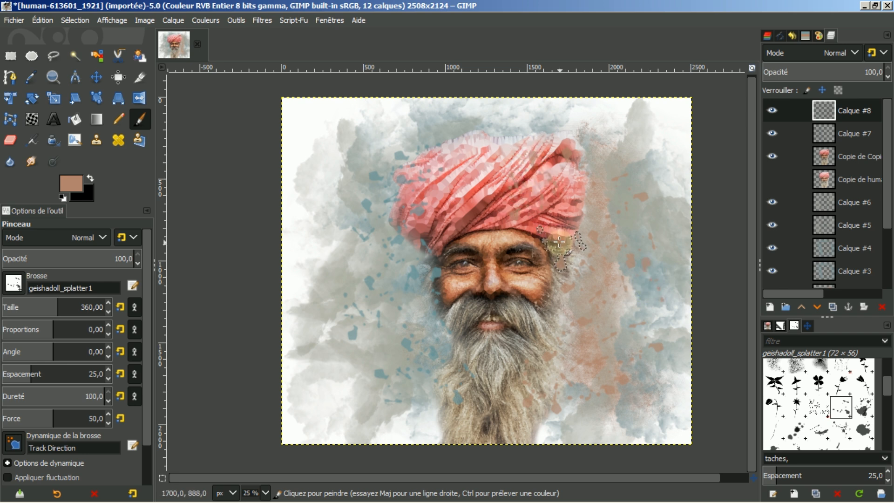
click(566, 280)
click(525, 356)
click(515, 396)
click(530, 405)
click(552, 407)
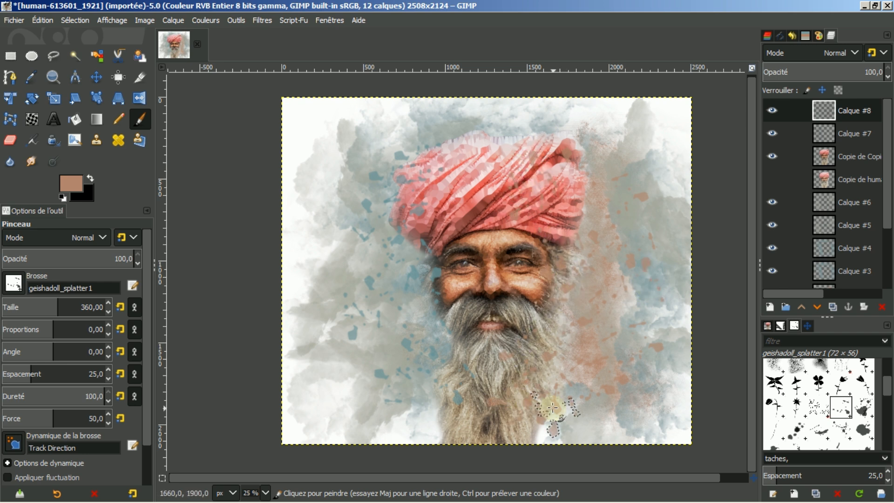
Step: Duplicate the orange-brown splatter layer and the blue splatter layer to strengthen both effects
click(833, 307)
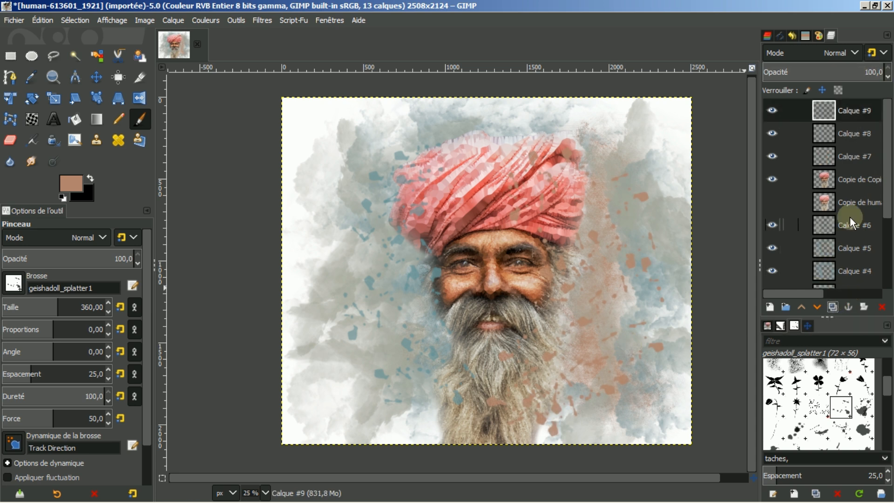
click(865, 151)
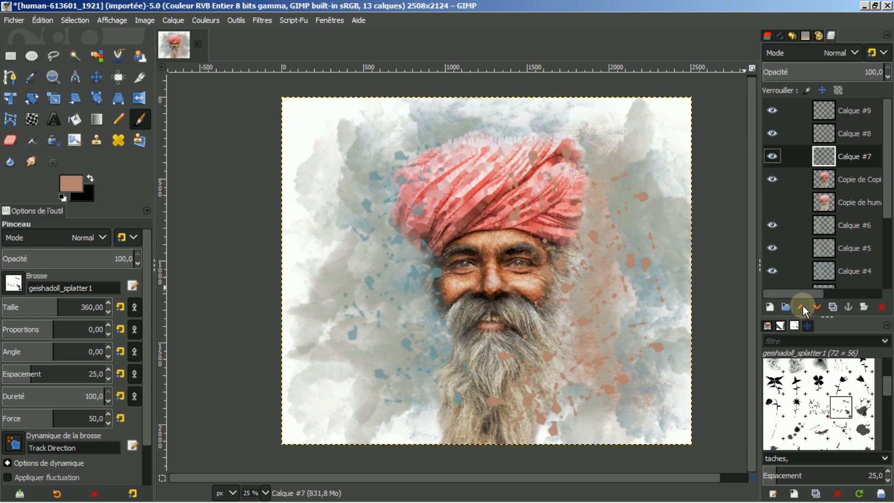
click(832, 307)
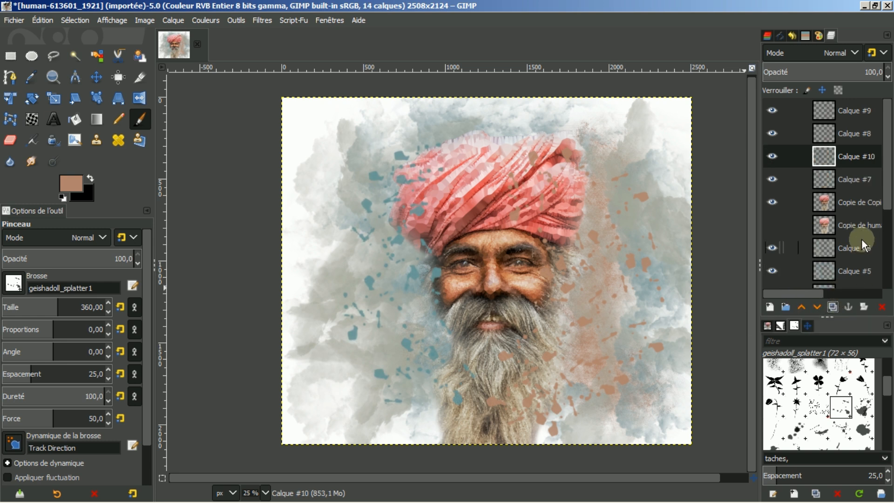
Step: Create a selection from the top portrait copy's alpha and add a new transparent layer directly above that copy
click(840, 206)
right_click(847, 199)
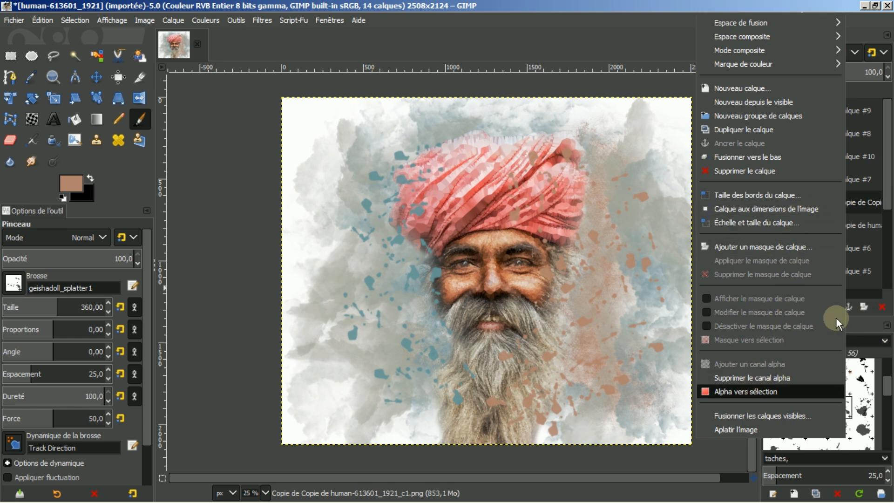
click(735, 393)
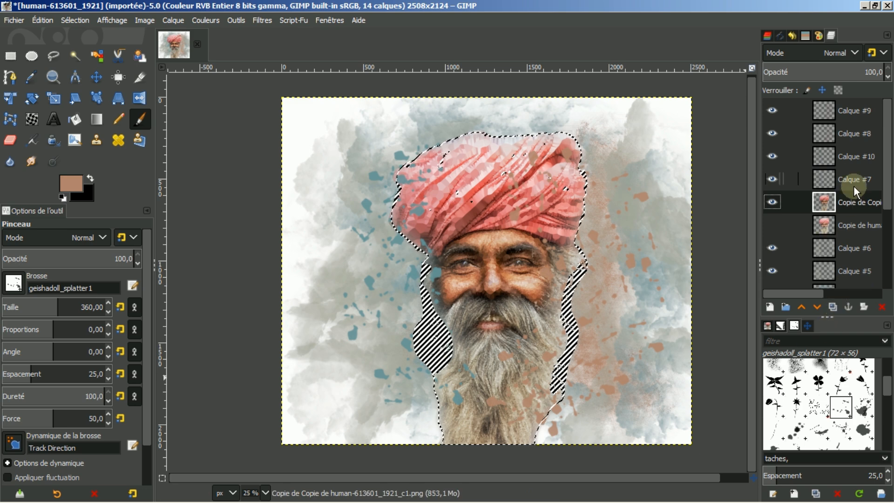
click(774, 307)
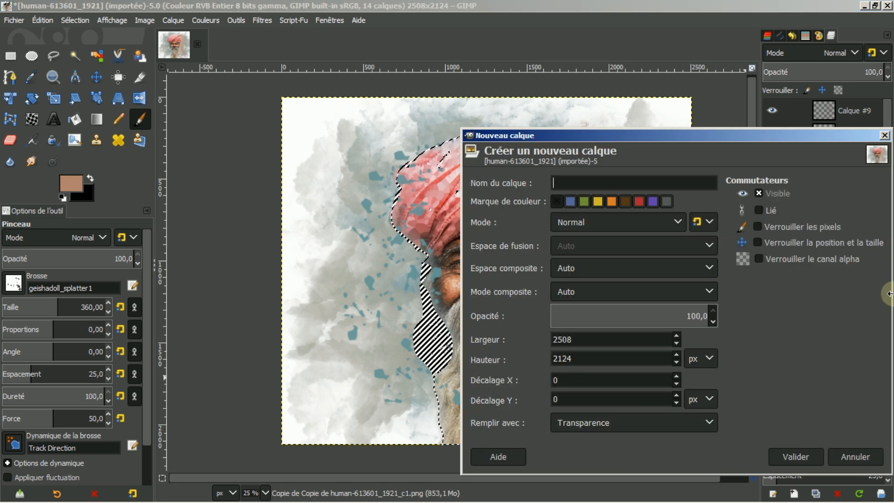
click(805, 456)
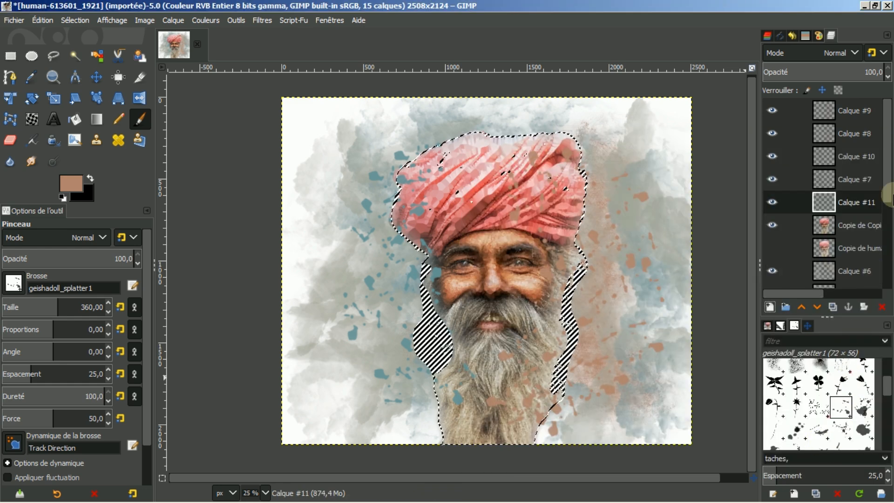
Step: Set the foreground colour to the palette's blue adjusted to 6c9b9e and bucket-fill the portrait selection on the new layer
click(817, 35)
click(841, 142)
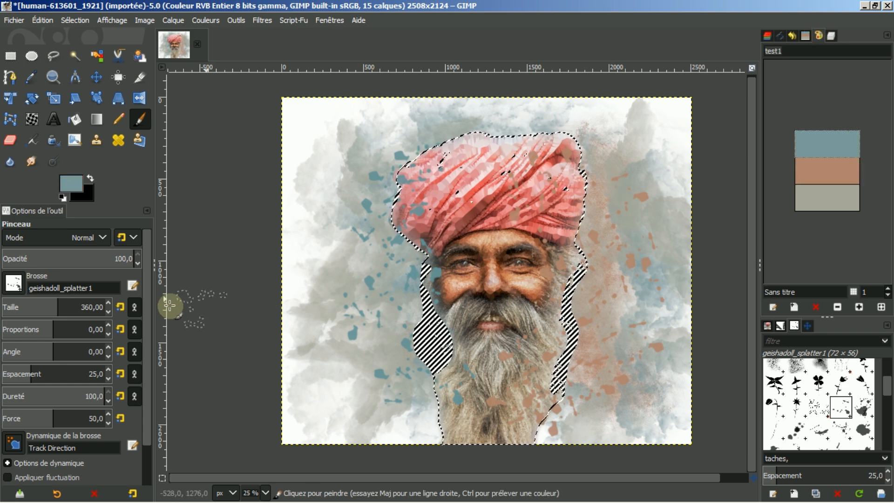
click(832, 36)
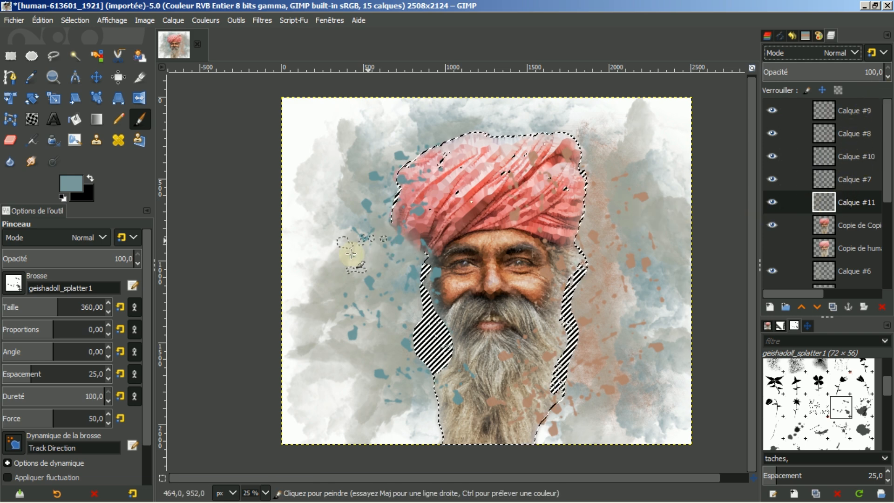
click(72, 186)
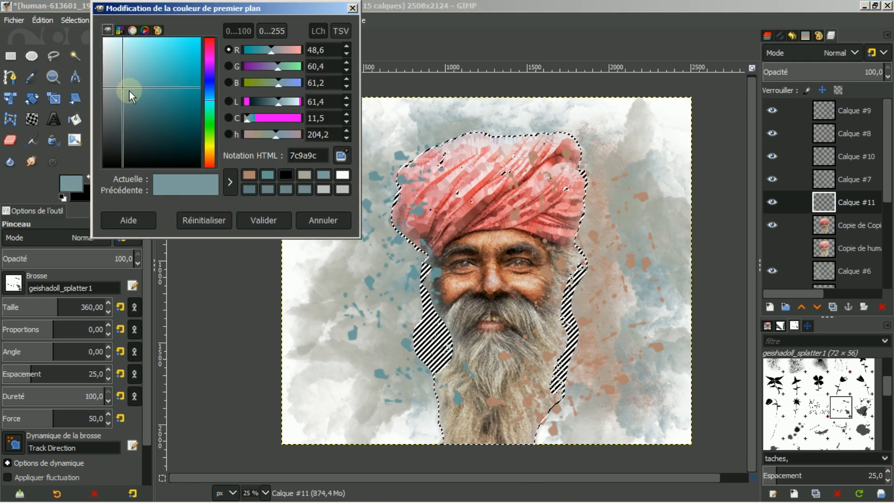
drag(124, 87, 134, 86)
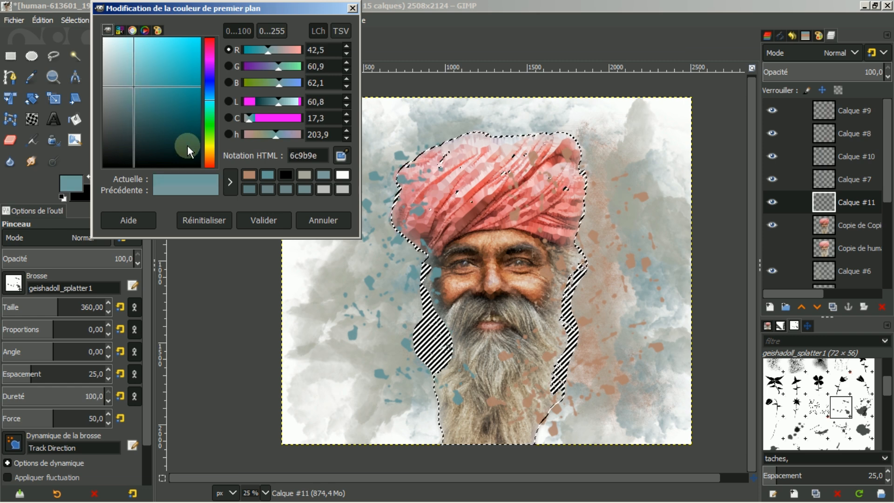
click(268, 220)
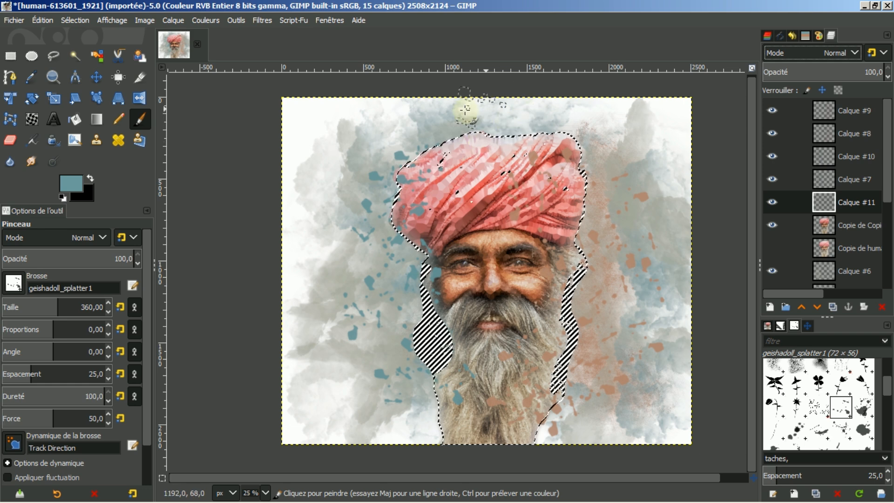
click(74, 120)
click(436, 214)
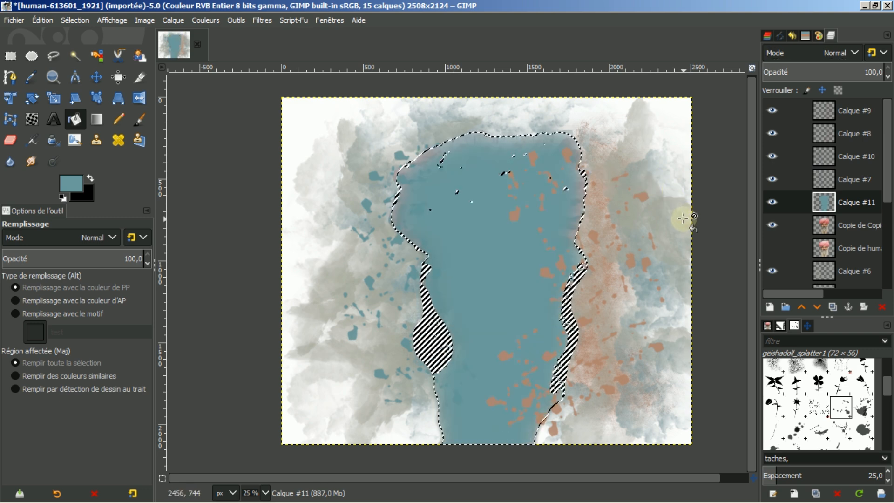
Step: Set the blue fill layer's blending mode to Grain merge (Fusion de grain)
click(853, 52)
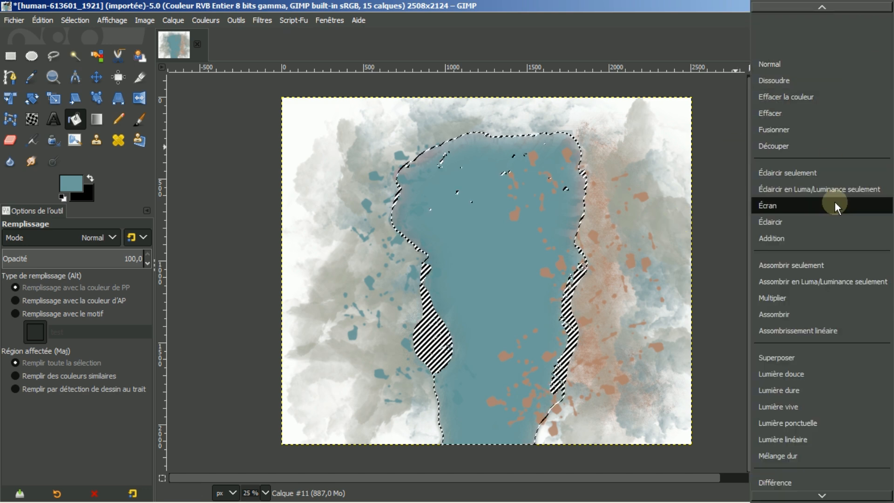
scroll(858, 291, down, 3)
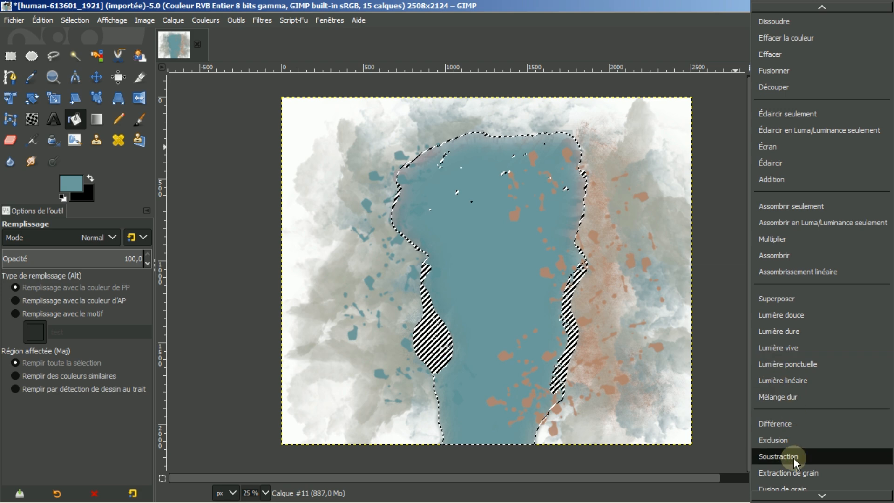
scroll(794, 460, down, 1)
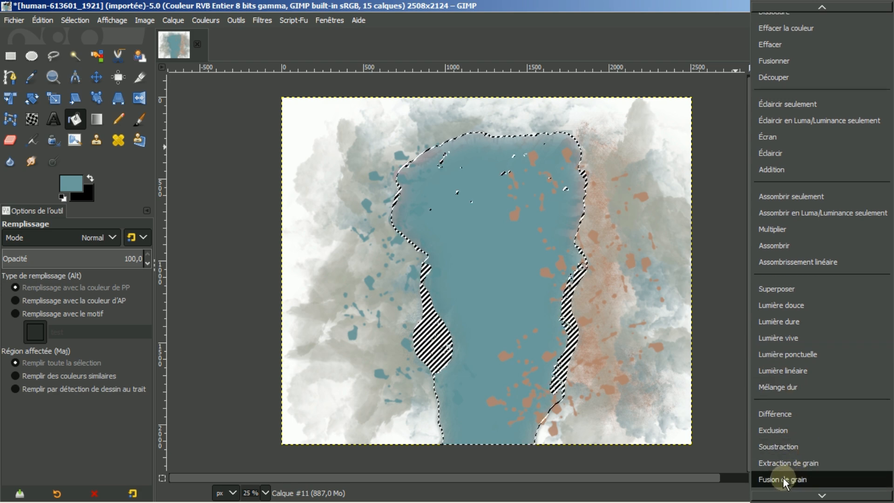
click(783, 478)
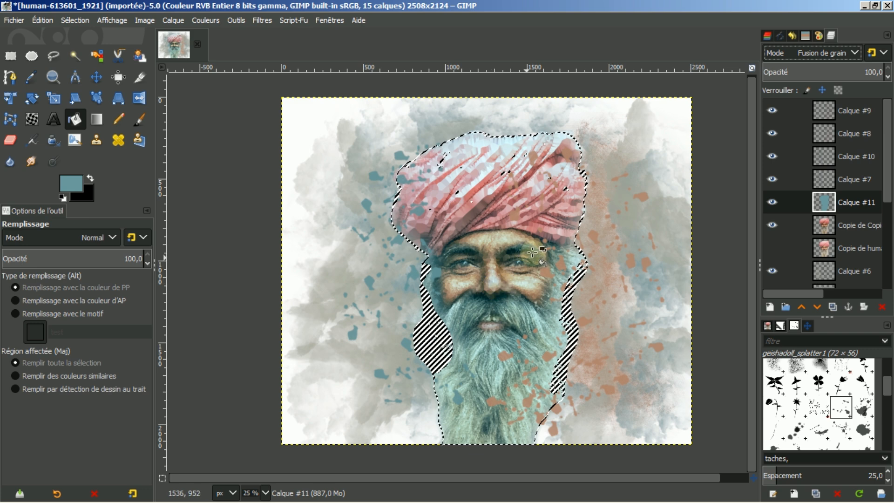
Step: Add a layer mask initialised to white (full opacity) to the blue fill layer
right_click(829, 200)
click(740, 248)
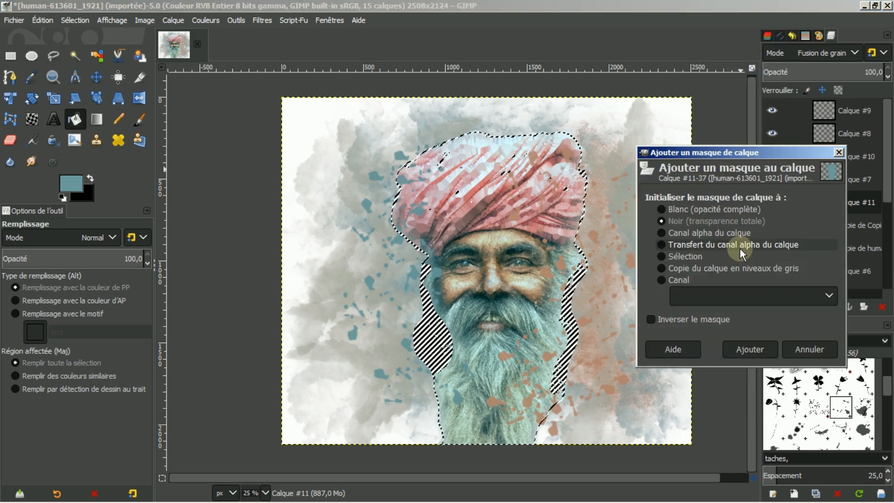
click(662, 209)
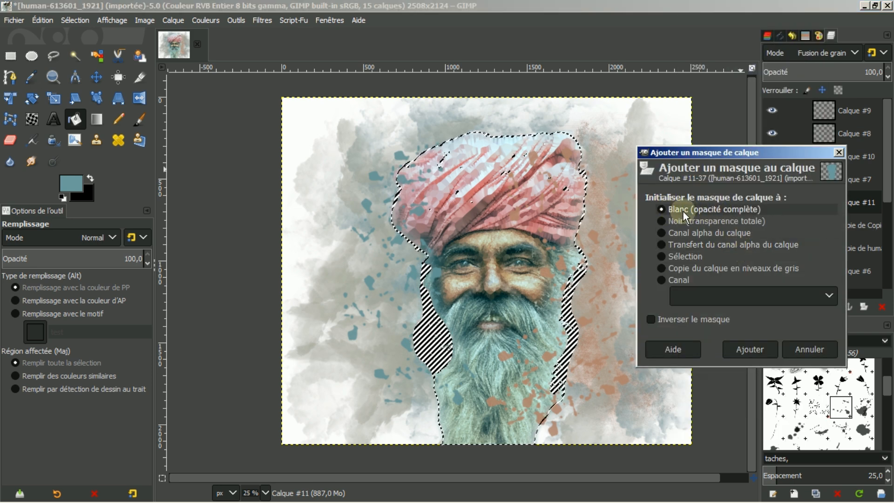
click(750, 349)
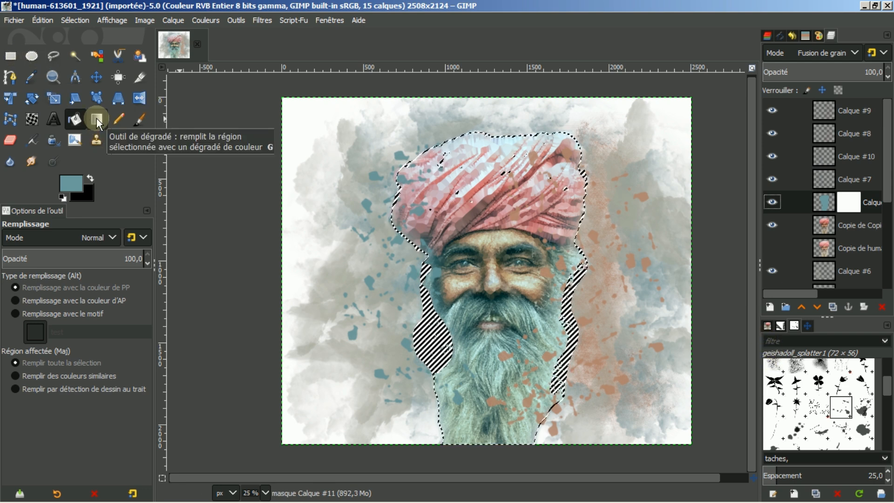
Step: Apply a linear black-to-white gradient to the mask from the face's right edge (about 1760, 1172) to below the nose (about 1356, 1188) and clear the selection
click(96, 118)
click(62, 197)
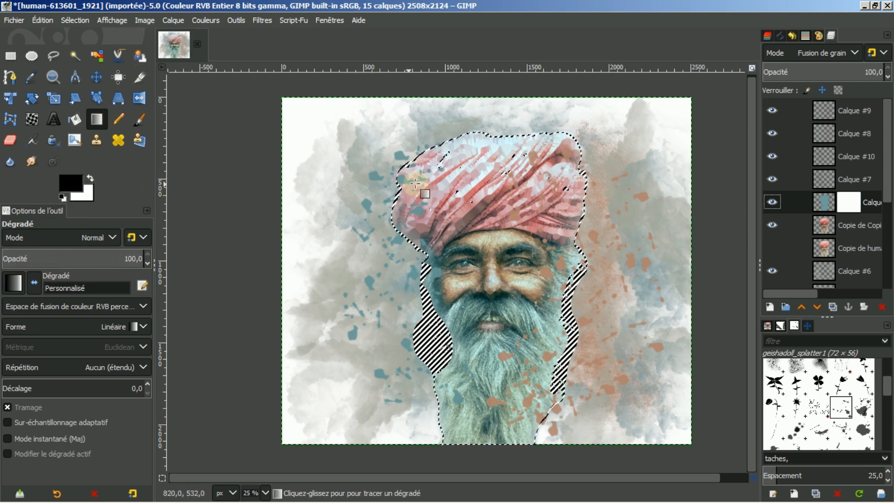
click(34, 282)
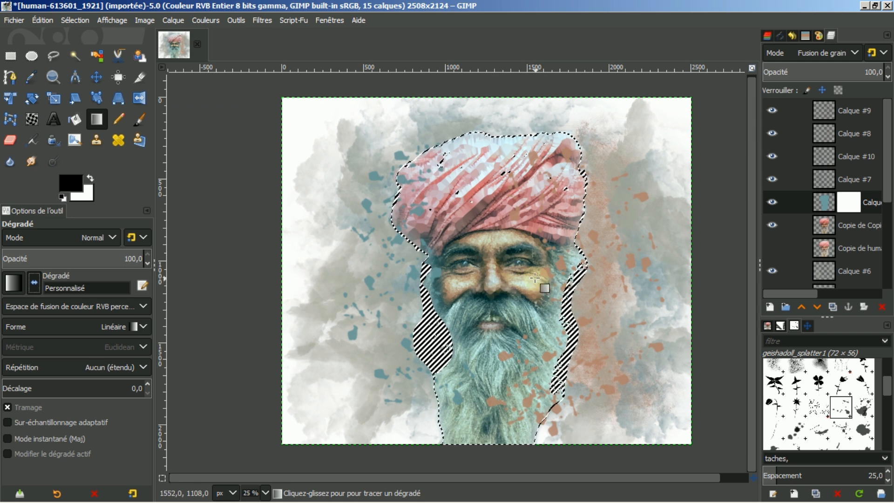
drag(426, 293, 497, 315)
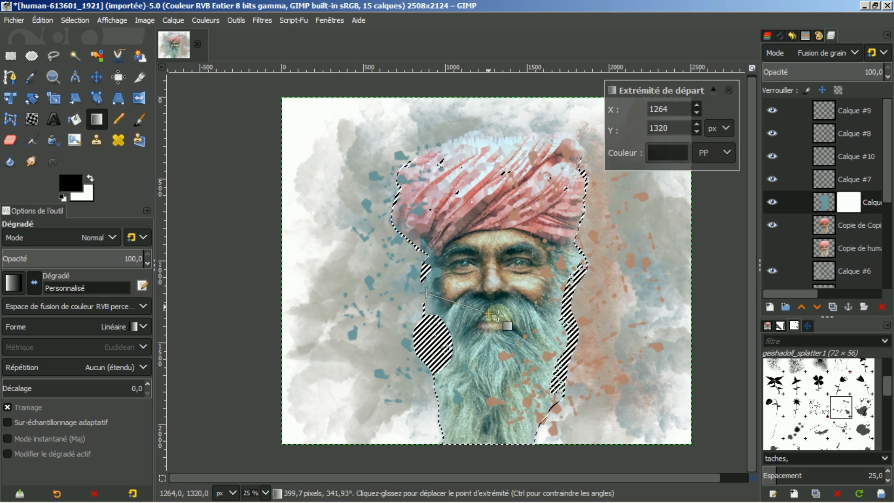
drag(548, 305, 569, 289)
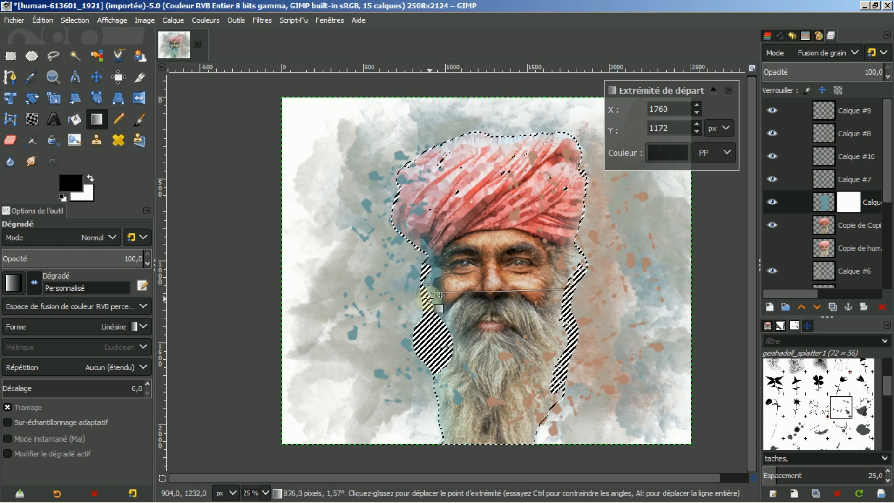
drag(427, 295, 460, 299)
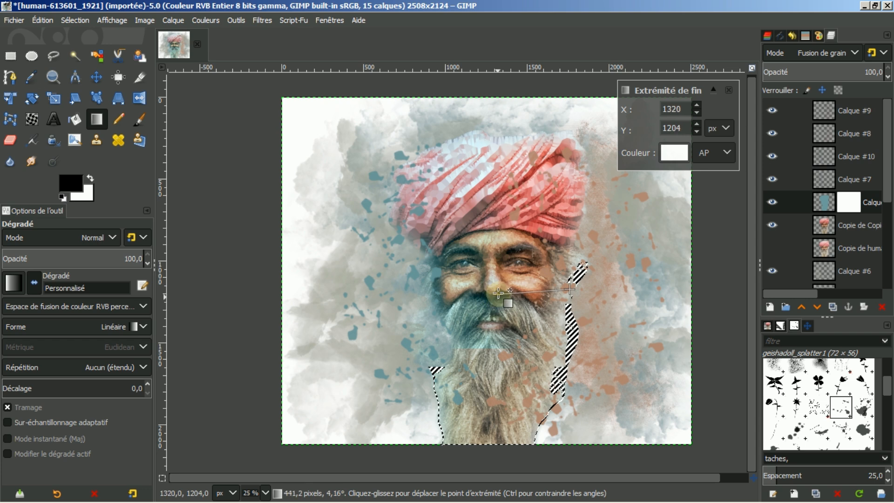
drag(501, 292, 502, 290)
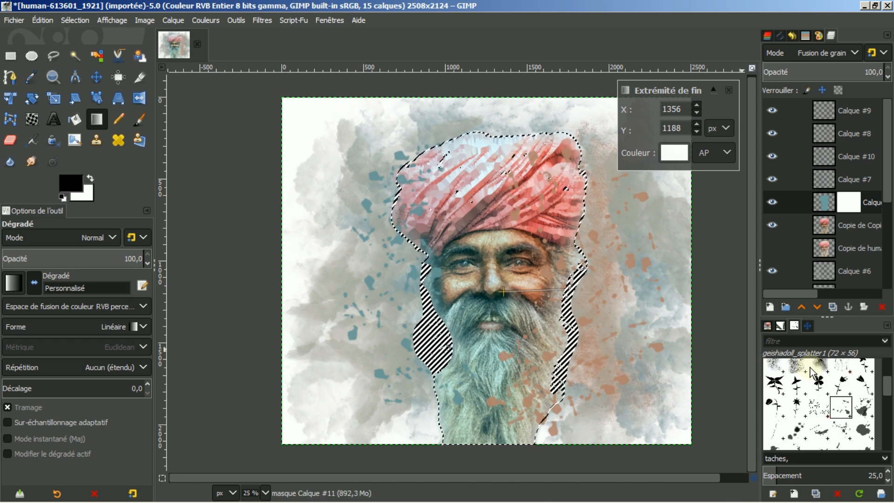
key(Return)
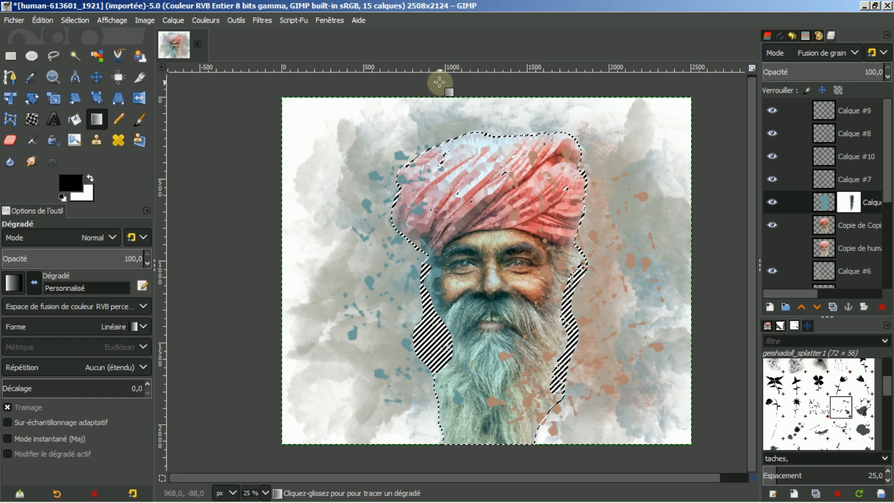
click(75, 20)
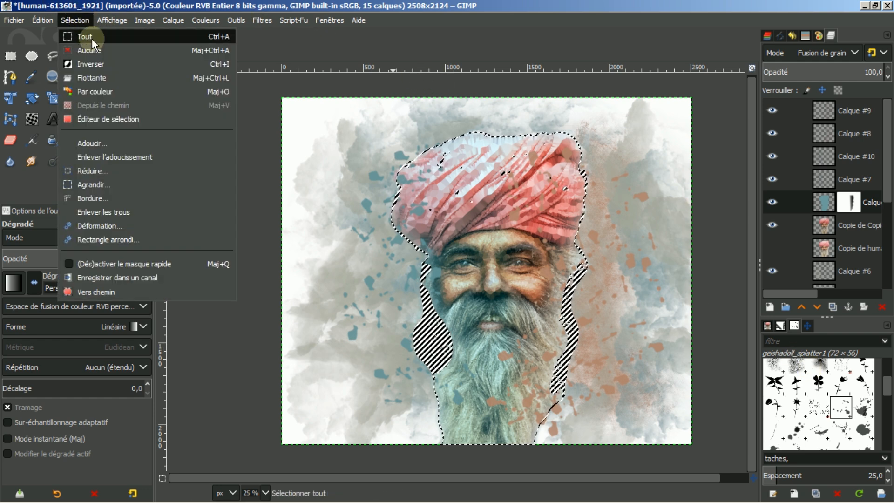
click(88, 48)
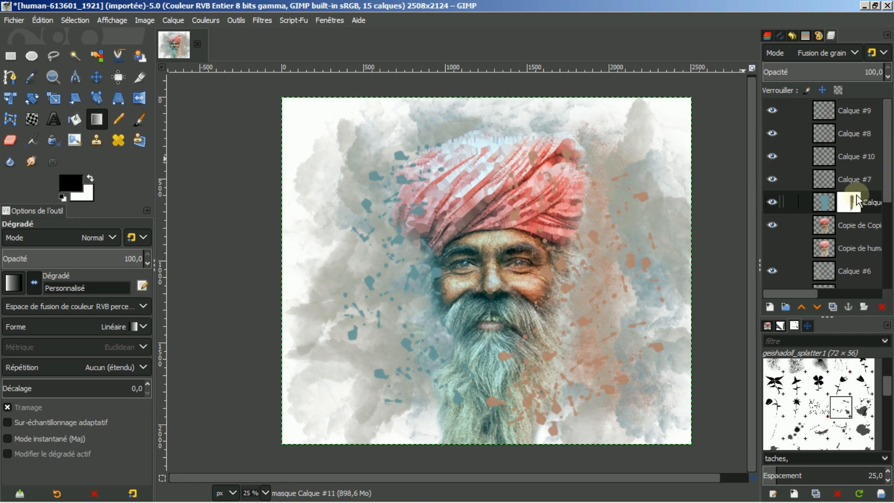
Step: Darken the visible portrait copy's midtones slightly with Curves, using a Value channel point at input 135 and output 124
click(825, 223)
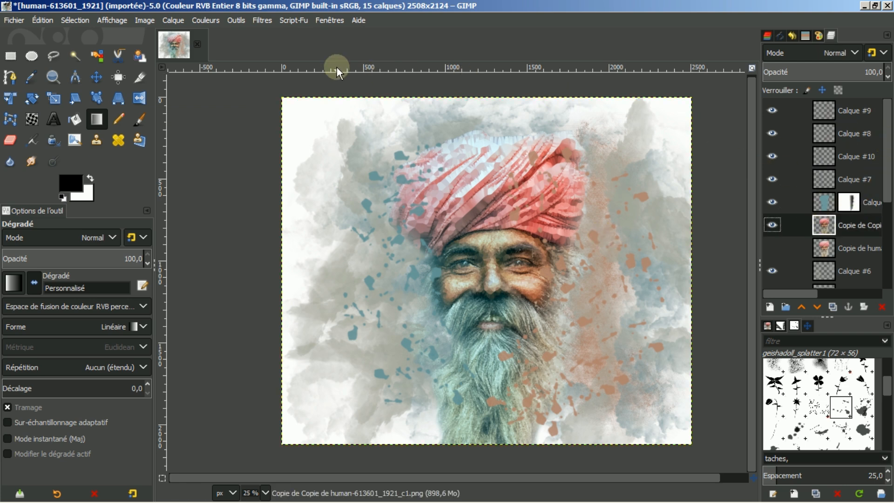
click(211, 19)
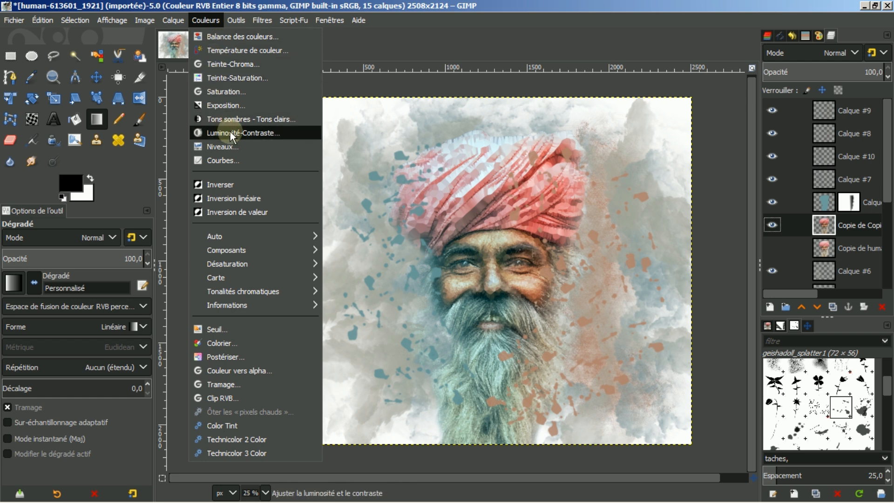
click(224, 160)
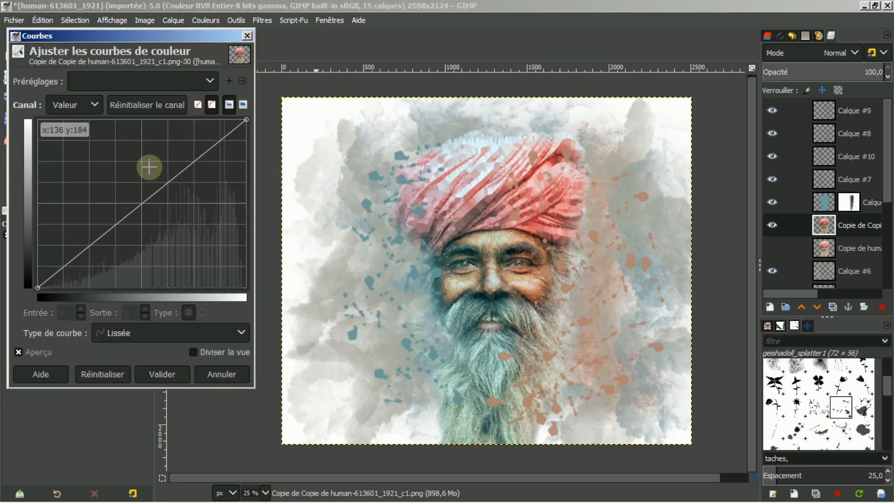
click(145, 205)
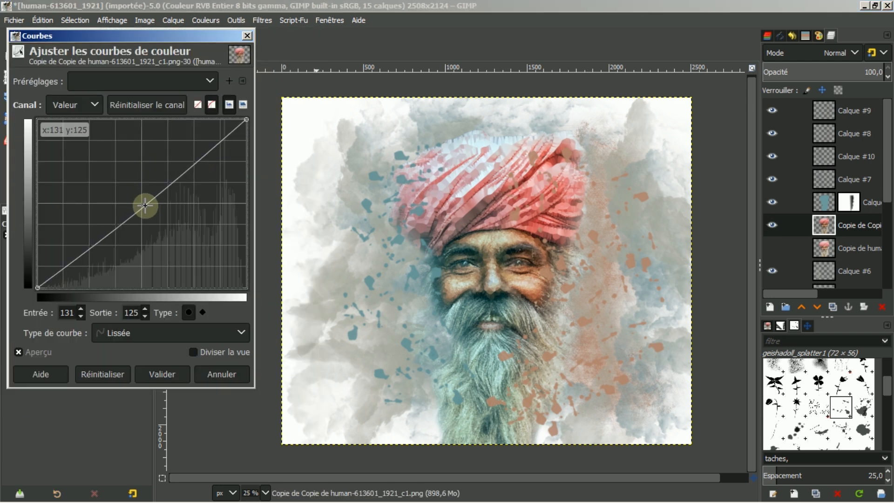
drag(146, 205, 148, 206)
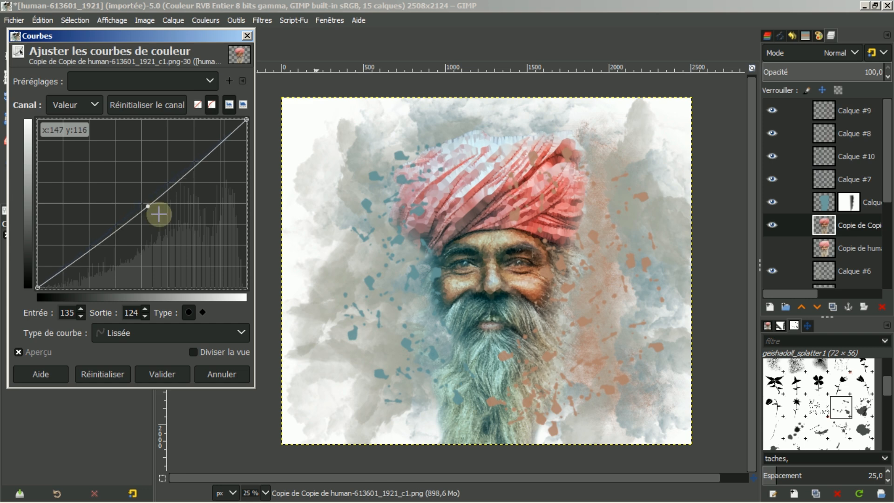
click(171, 374)
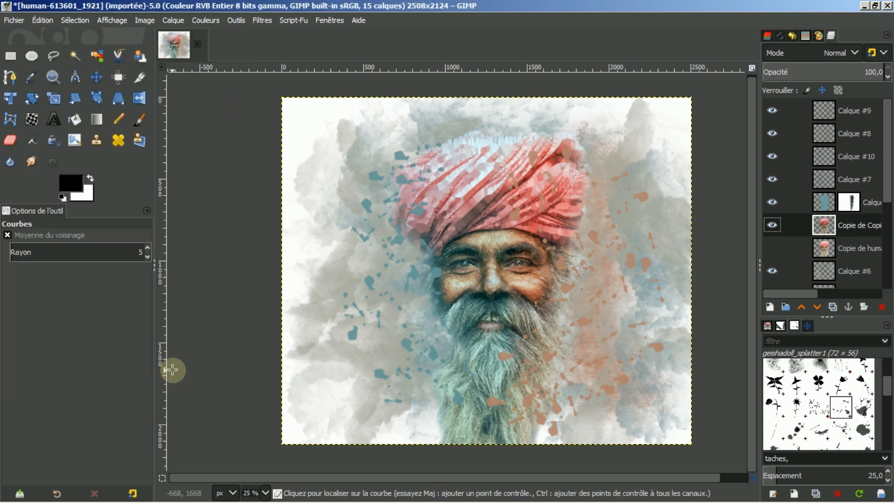